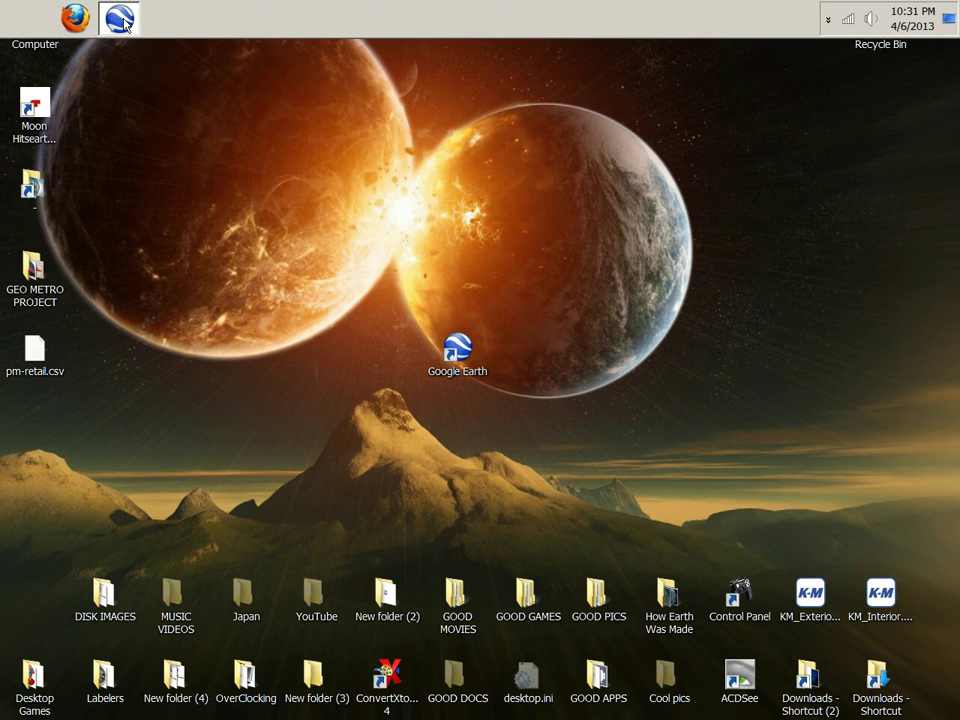
Step: Restore Google Earth from the taskbar and uncheck the last Untitled Image Overlay to hide the lunar image
left_click(115, 18)
left_click(27, 398)
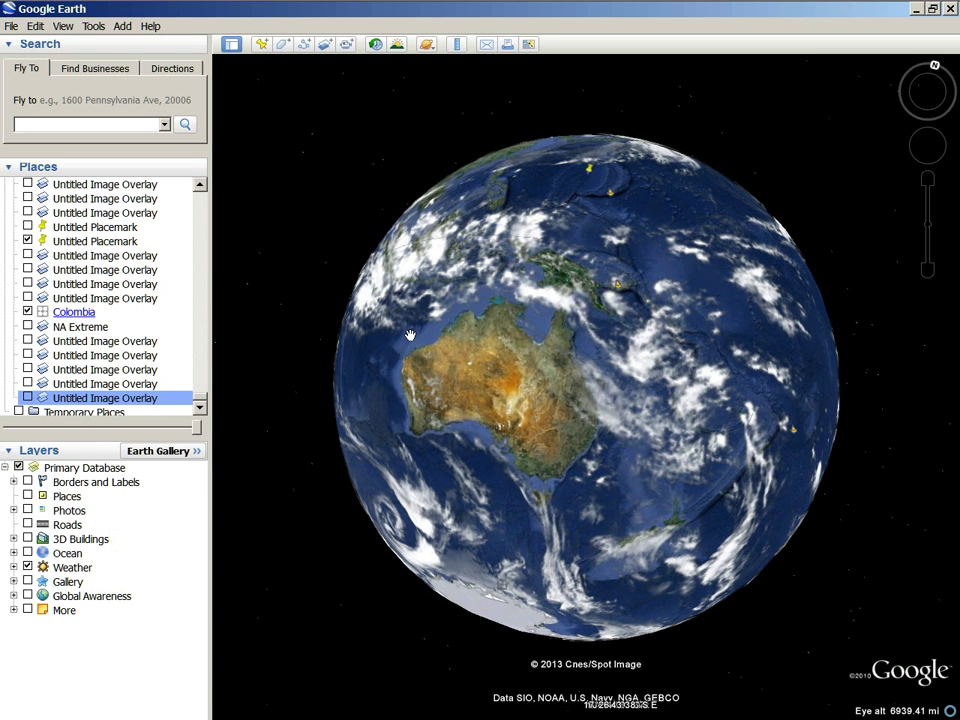
Step: Spin the globe from Australia to Africa and back, then on around to North America
left_click_drag(686, 360, 611, 386)
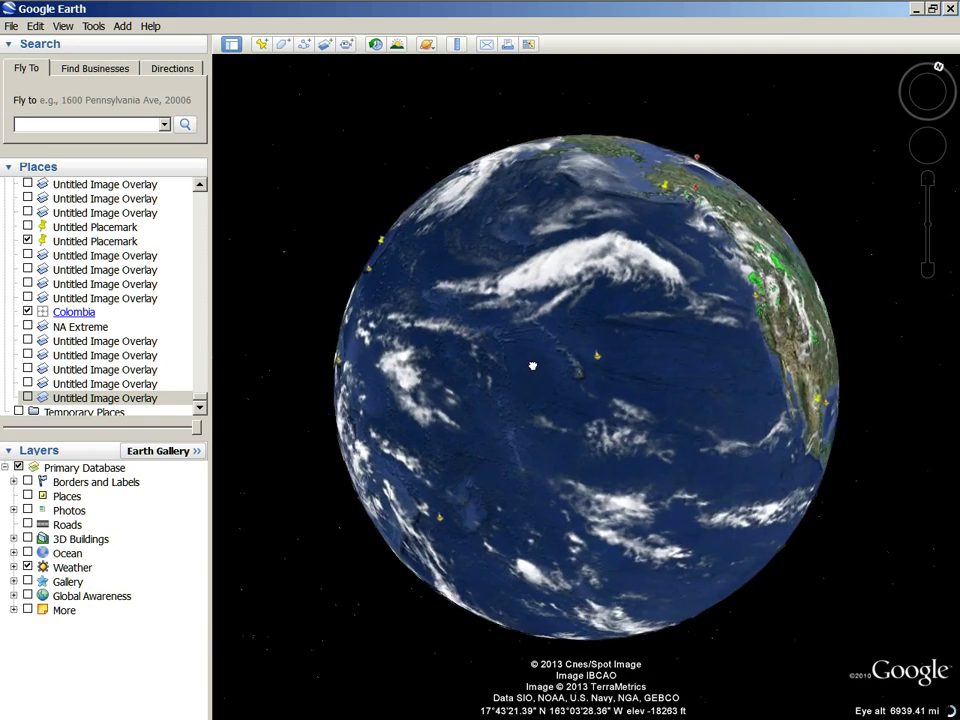
left_click_drag(470, 364, 701, 381)
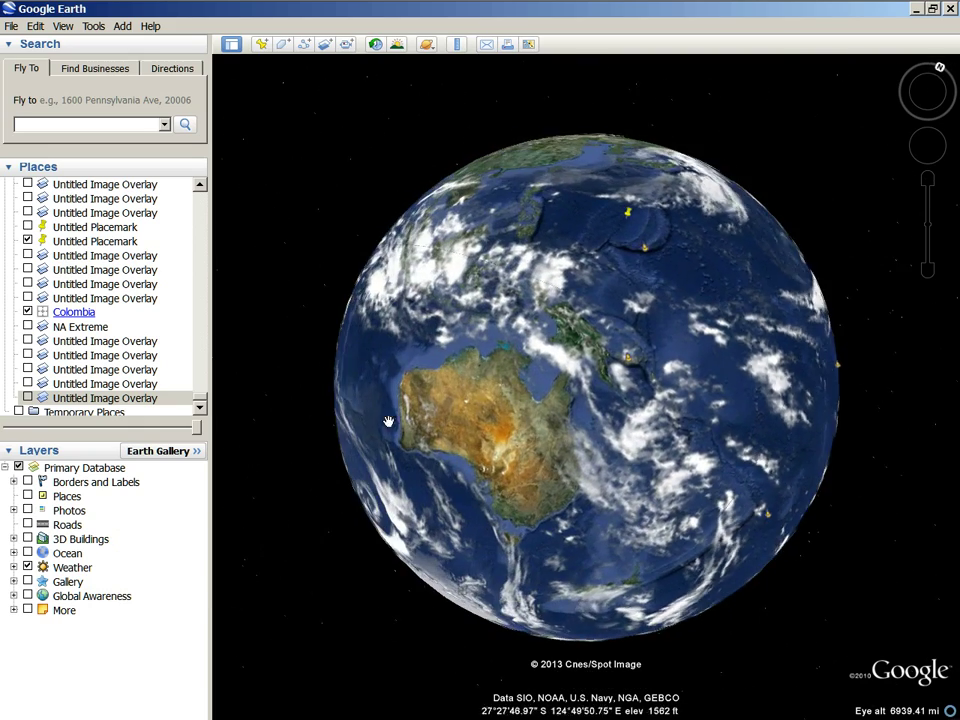
mouse_move(456, 433)
left_mouse_down()
mouse_move(754, 438)
mouse_move(461, 429)
left_mouse_up()
left_click_drag(739, 375, 497, 398)
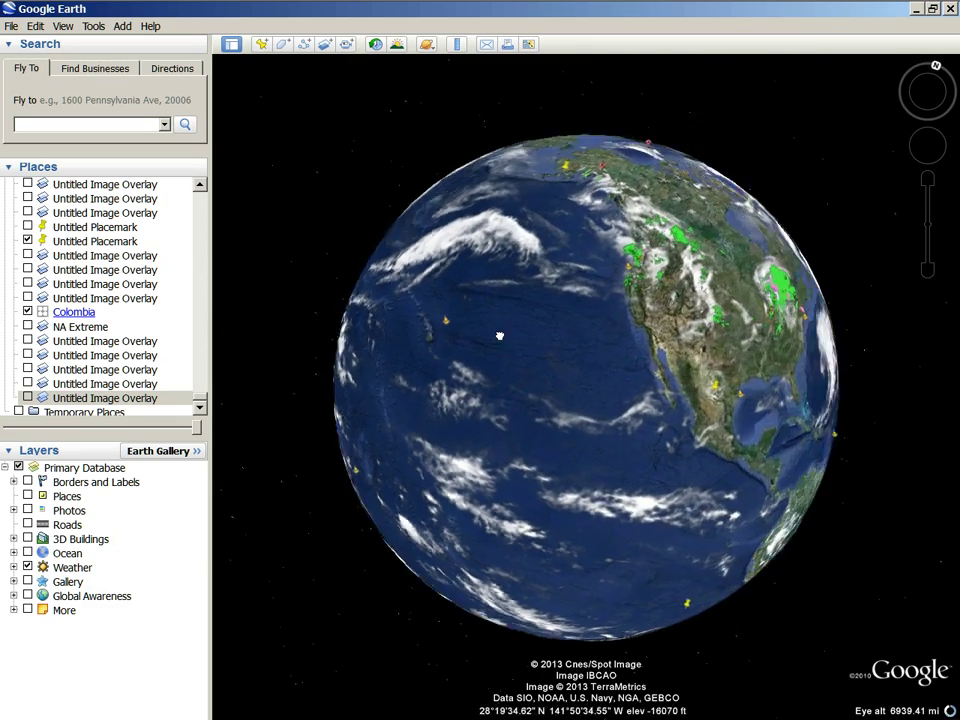
left_click_drag(548, 356, 492, 427)
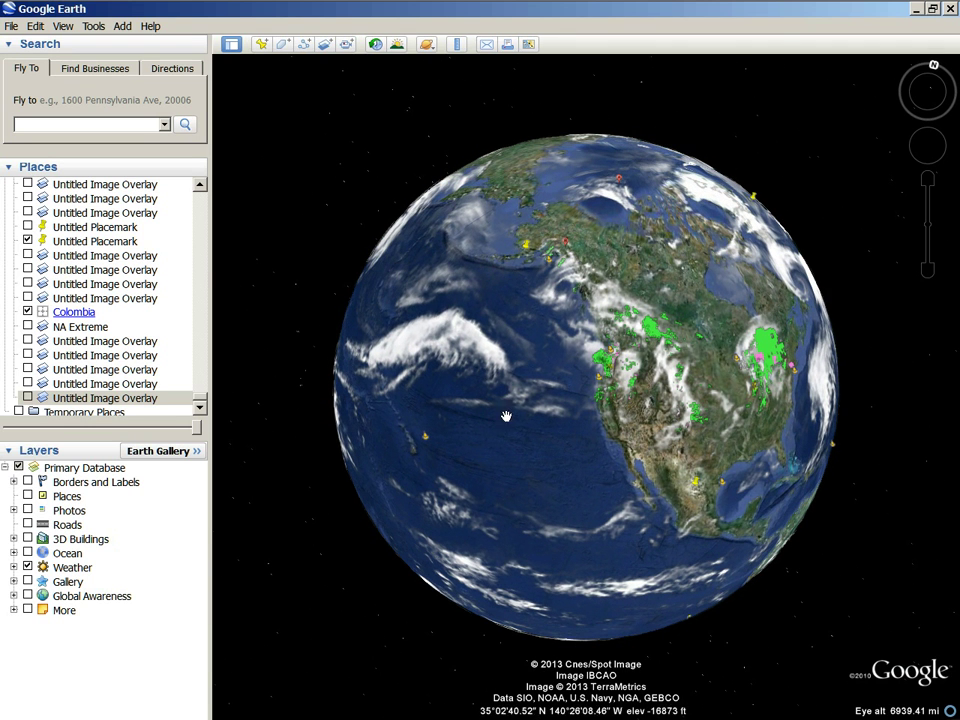
mouse_move(423, 454)
left_mouse_down()
mouse_move(615, 407)
mouse_move(606, 364)
mouse_move(684, 305)
mouse_move(572, 308)
left_mouse_up()
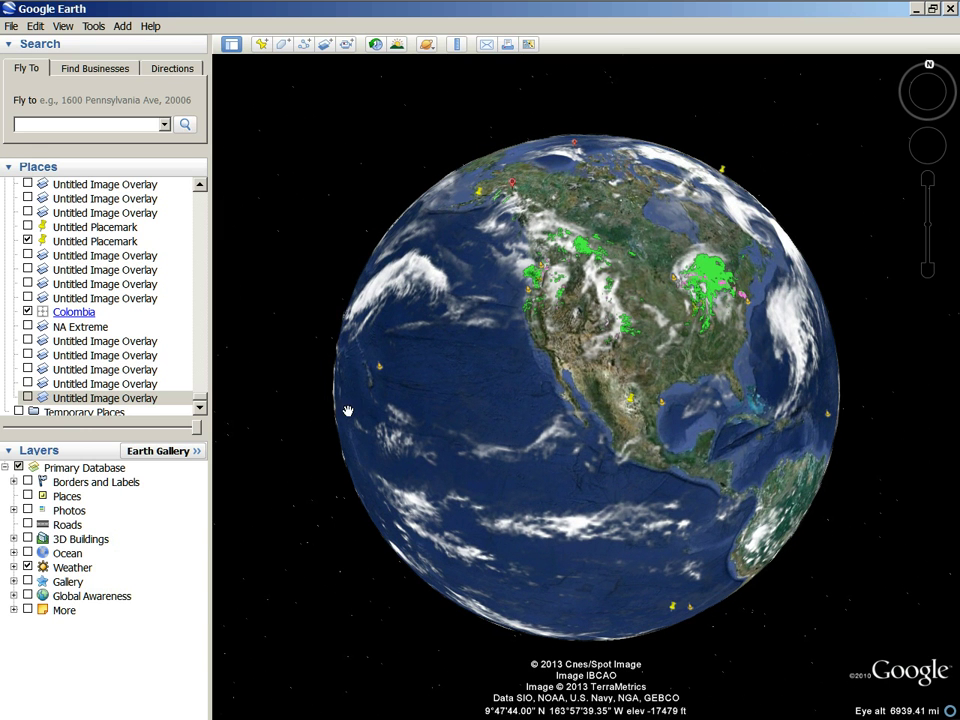
left_click_drag(407, 320, 561, 265)
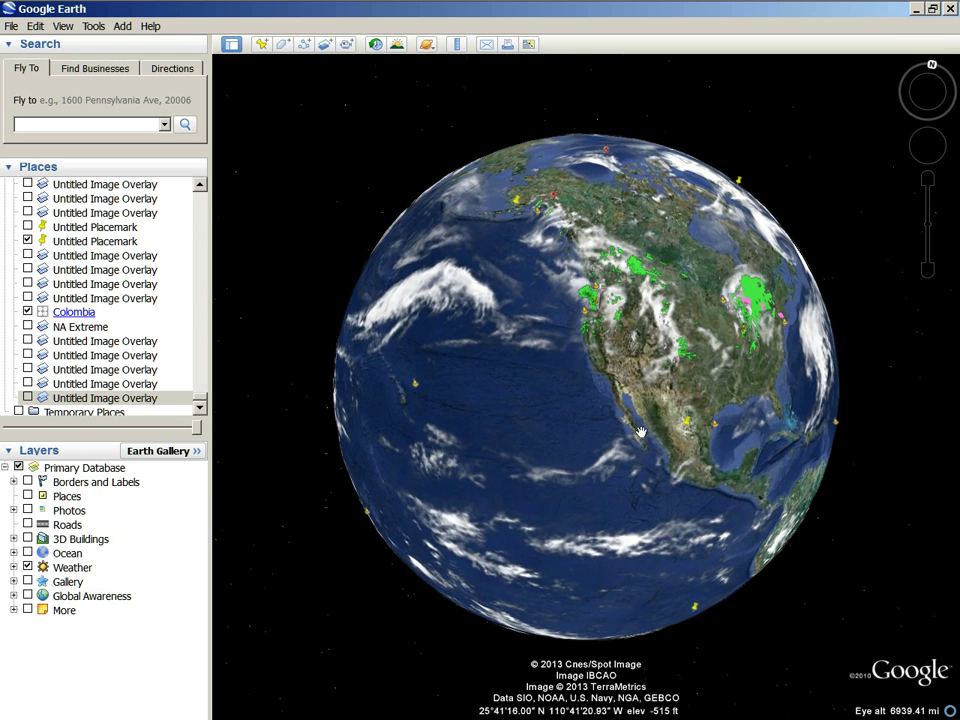
Step: Zoom in over North America and pan west across the Pacific toward Australia
scroll(585, 450, "up", 3)
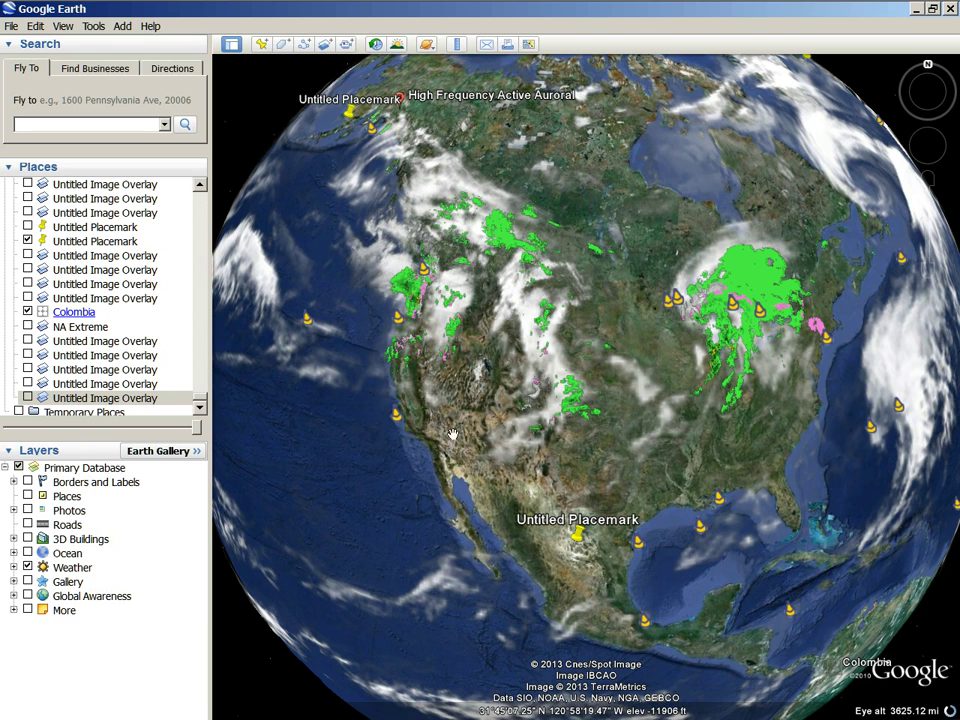
key("Left")
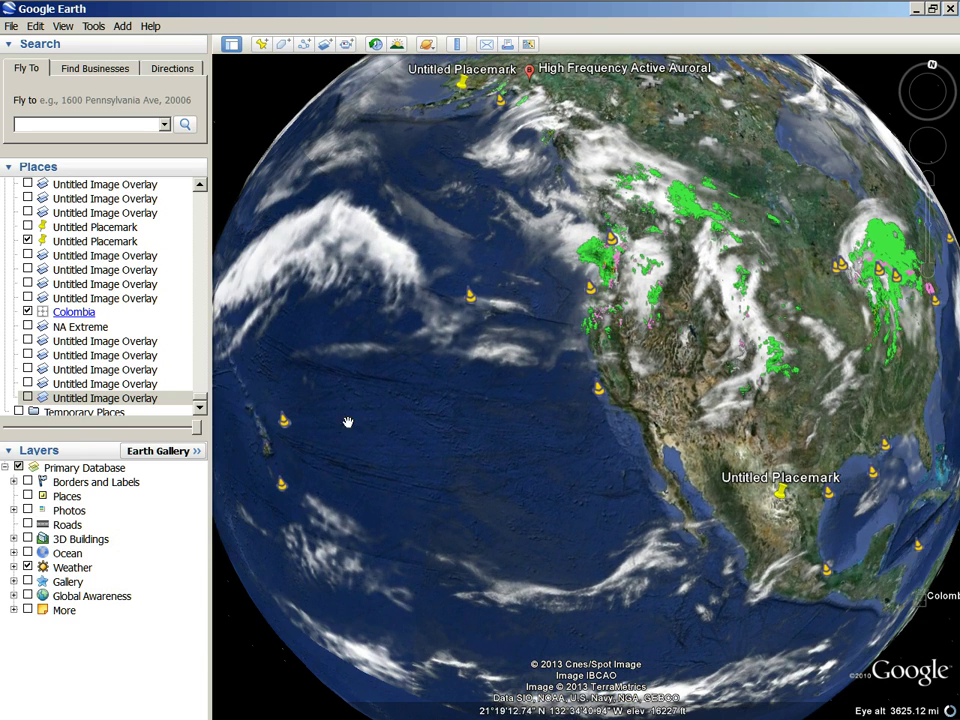
key("Left")
left_click_drag(280, 505, 360, 480)
Step: Tip the globe south to bring the South Atlantic and Antarctica into view
scroll(302, 418, "down", 3)
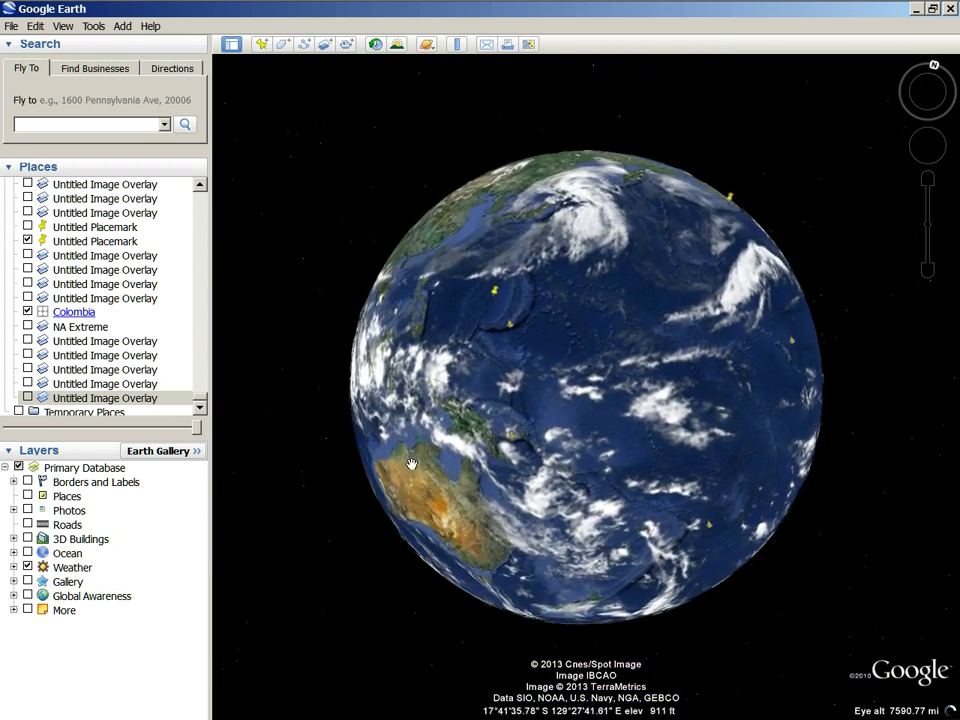
left_click_drag(564, 507, 530, 250)
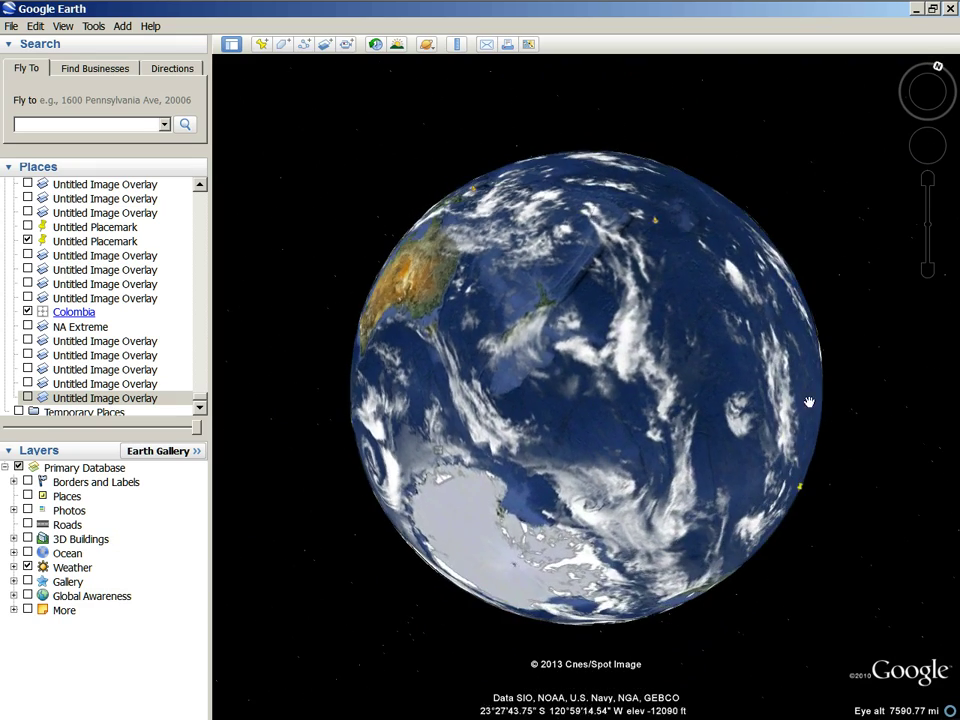
left_click_drag(821, 399, 512, 174)
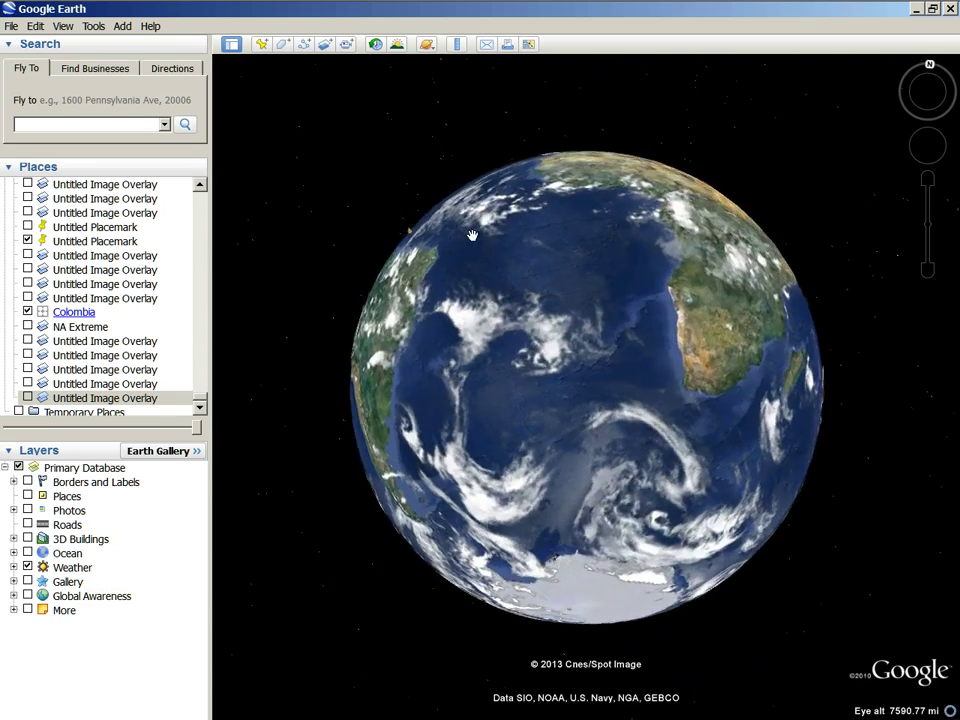
mouse_move(469, 261)
left_mouse_down()
mouse_move(606, 273)
mouse_move(349, 285)
mouse_move(531, 453)
left_mouse_up()
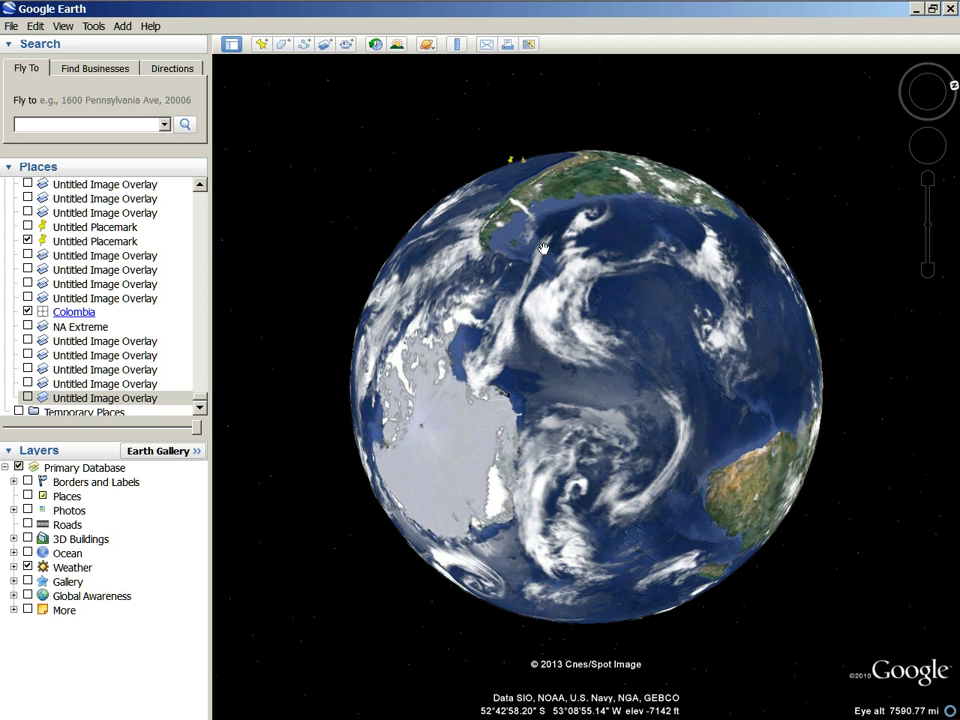
mouse_move(633, 212)
left_mouse_down()
mouse_move(695, 290)
mouse_move(442, 388)
left_mouse_up()
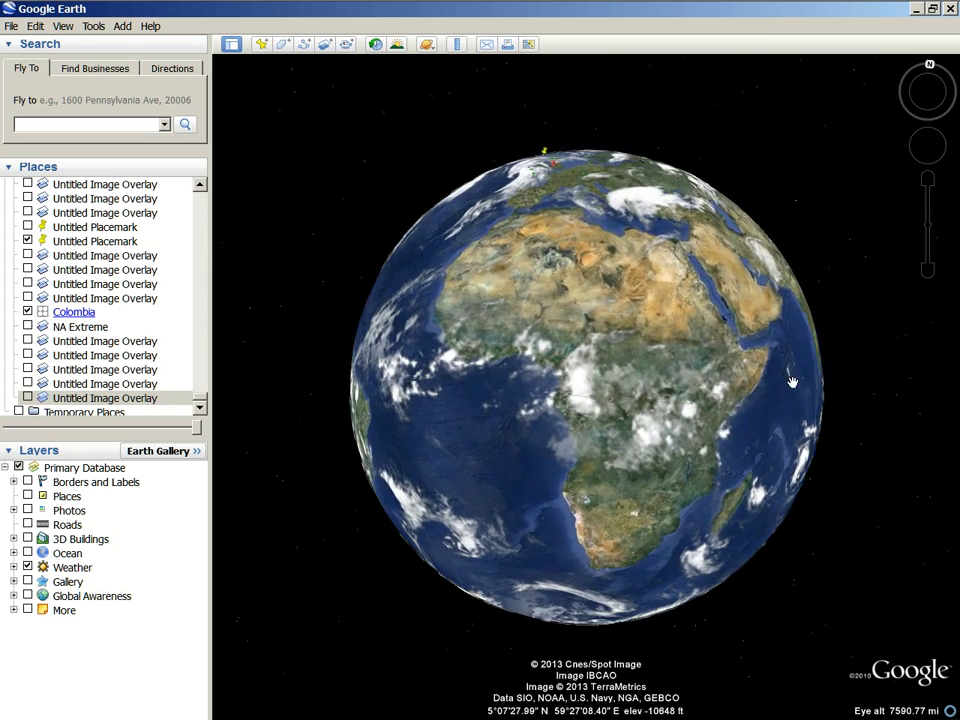
Step: Zoom in over Antarctica and turn the globe around the south pole and its clouds
scroll(450, 400, "up", 3)
scroll(451, 356, "up", 3)
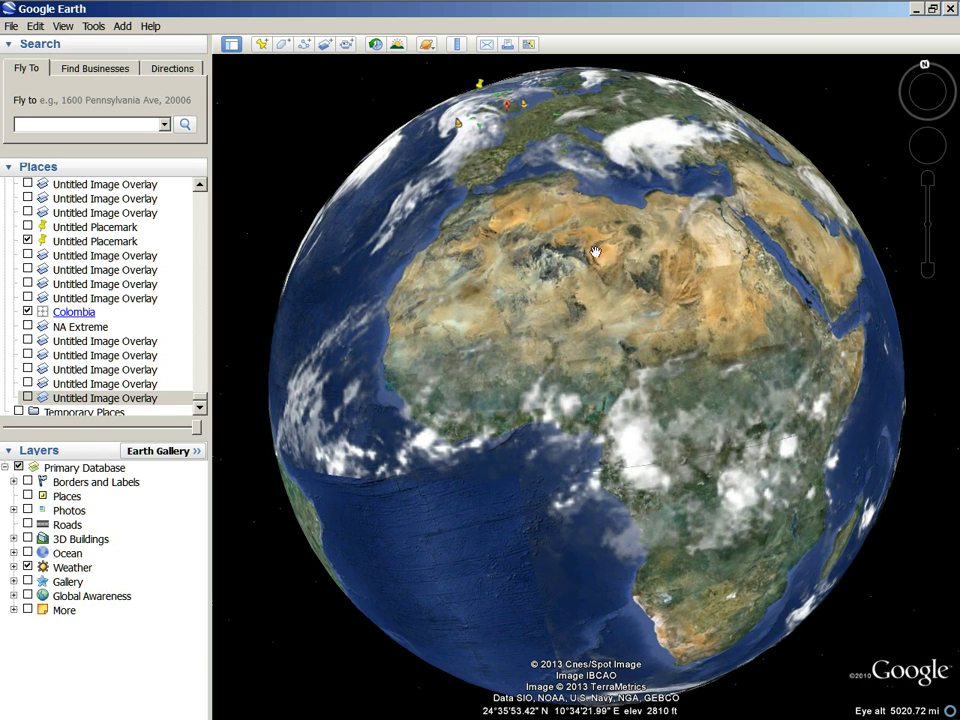
left_click_drag(527, 640, 501, 527)
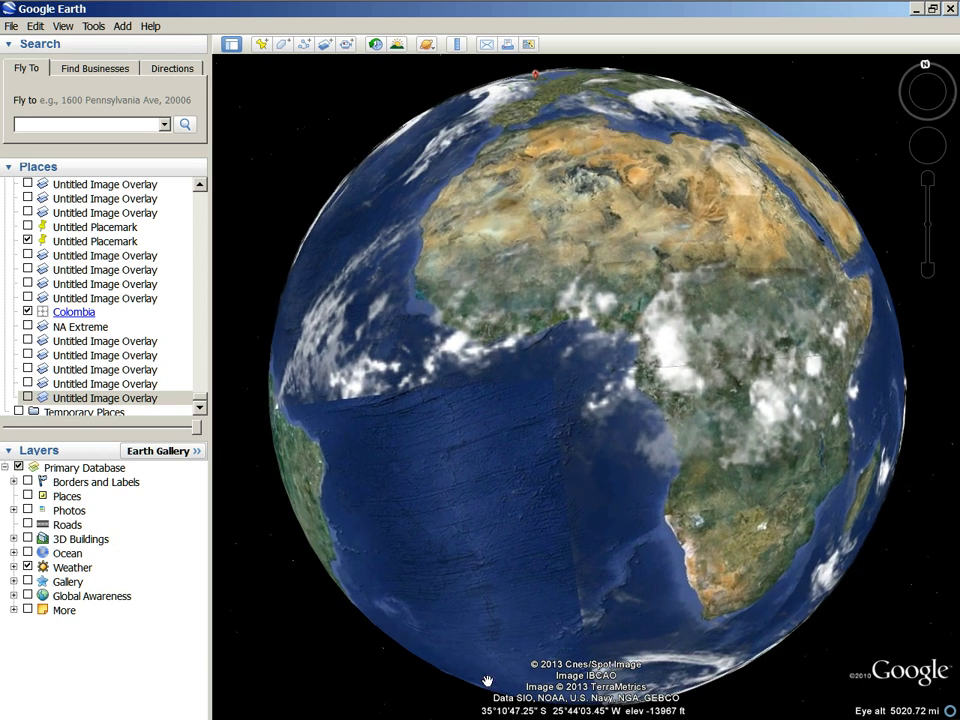
scroll(454, 519, "down", 3)
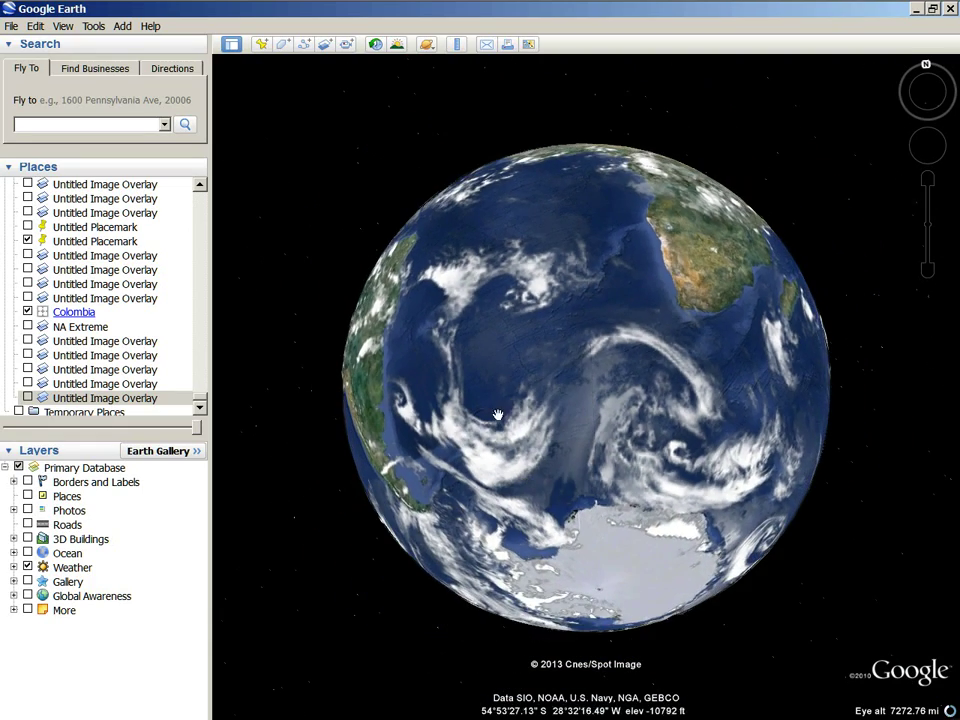
mouse_move(393, 360)
left_mouse_down()
mouse_move(562, 425)
mouse_move(390, 478)
left_mouse_up()
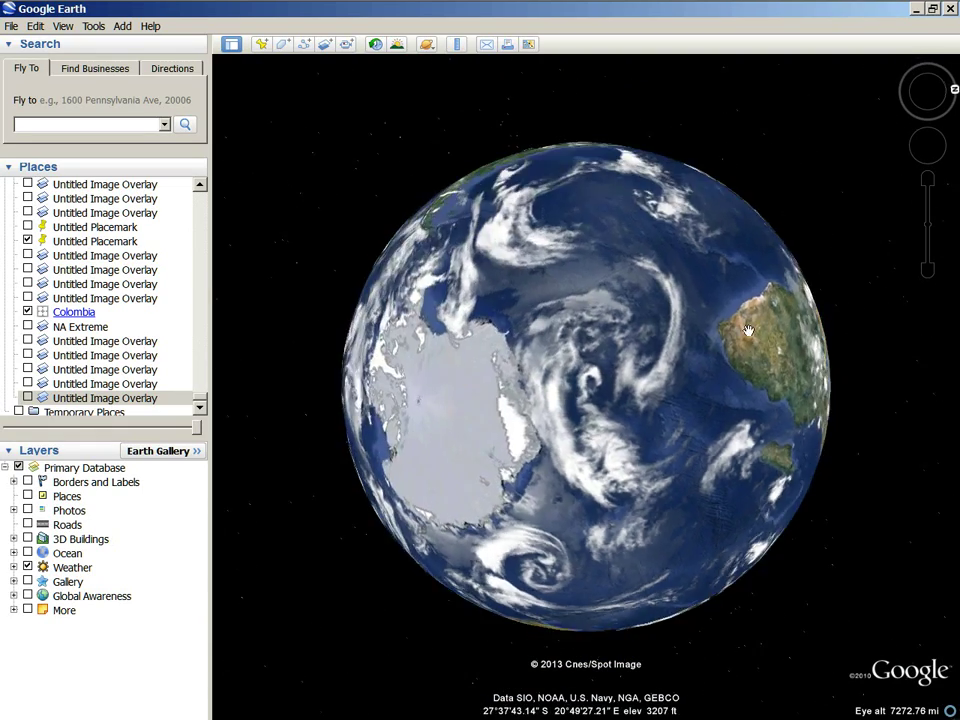
scroll(540, 449, "up", 3)
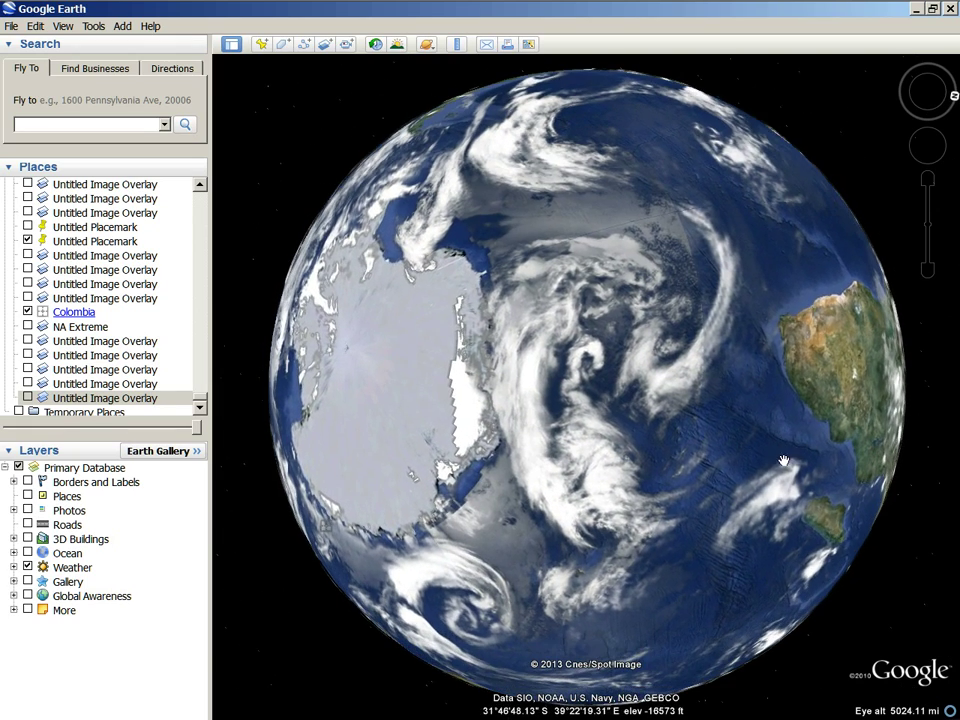
scroll(540, 428, "down", 2)
scroll(538, 428, "up", 2)
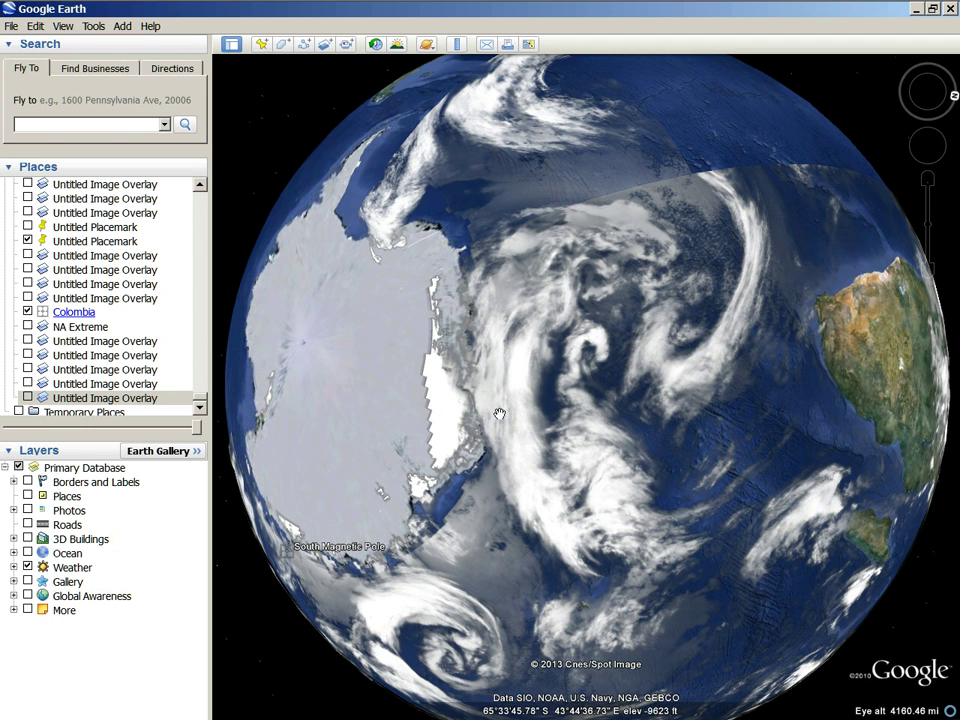
Step: Save the current south-polar view as a JPEG image named 'save'
left_click(11, 26)
mouse_move(60, 62)
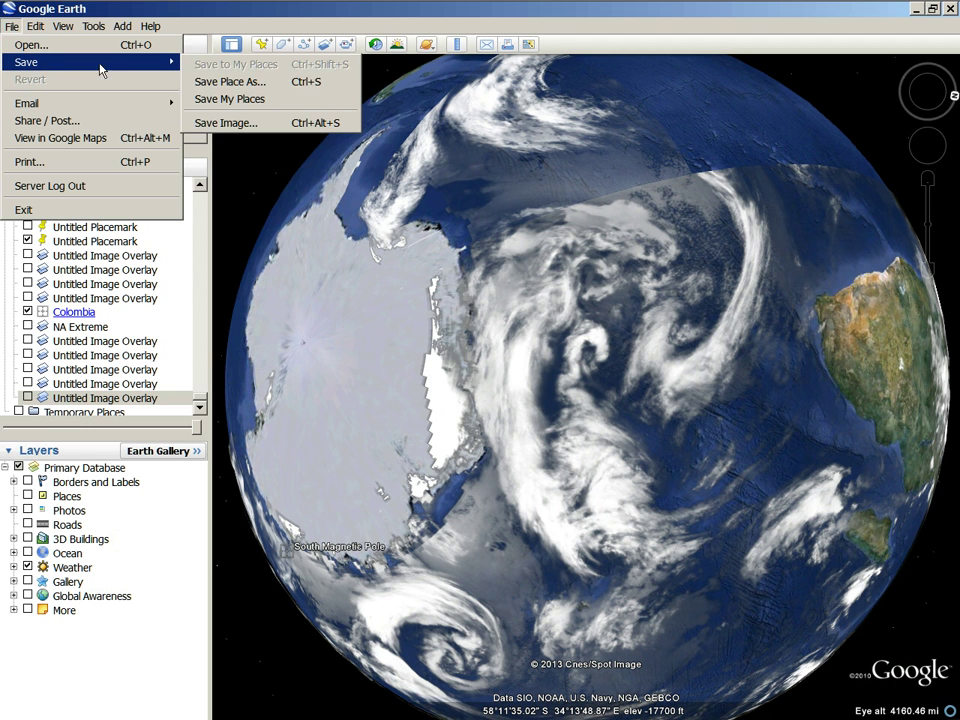
left_click(229, 124)
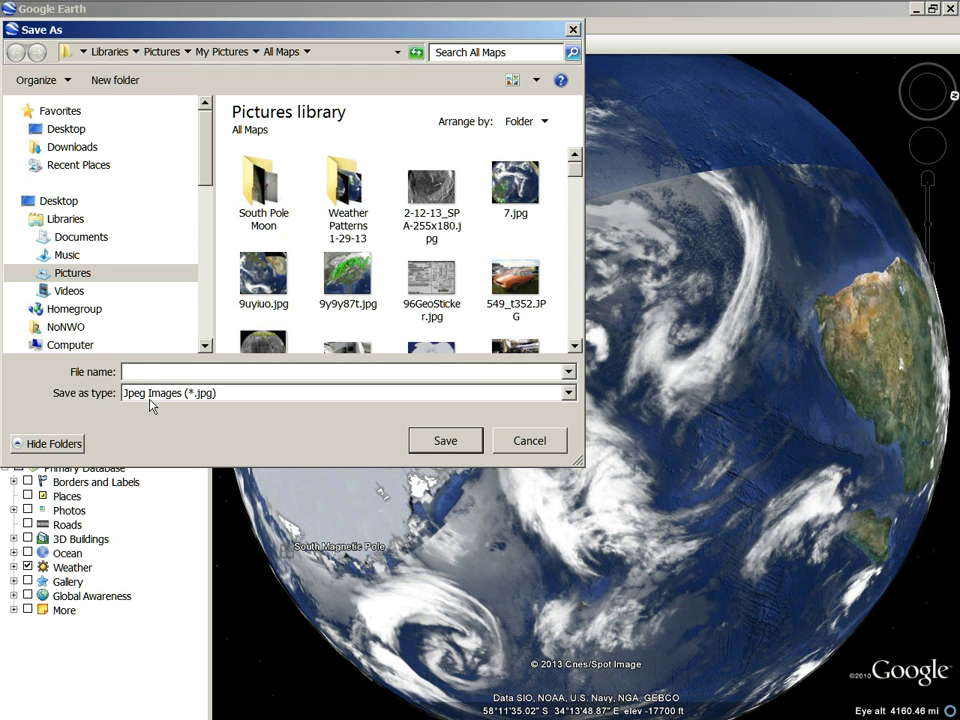
type("sa")
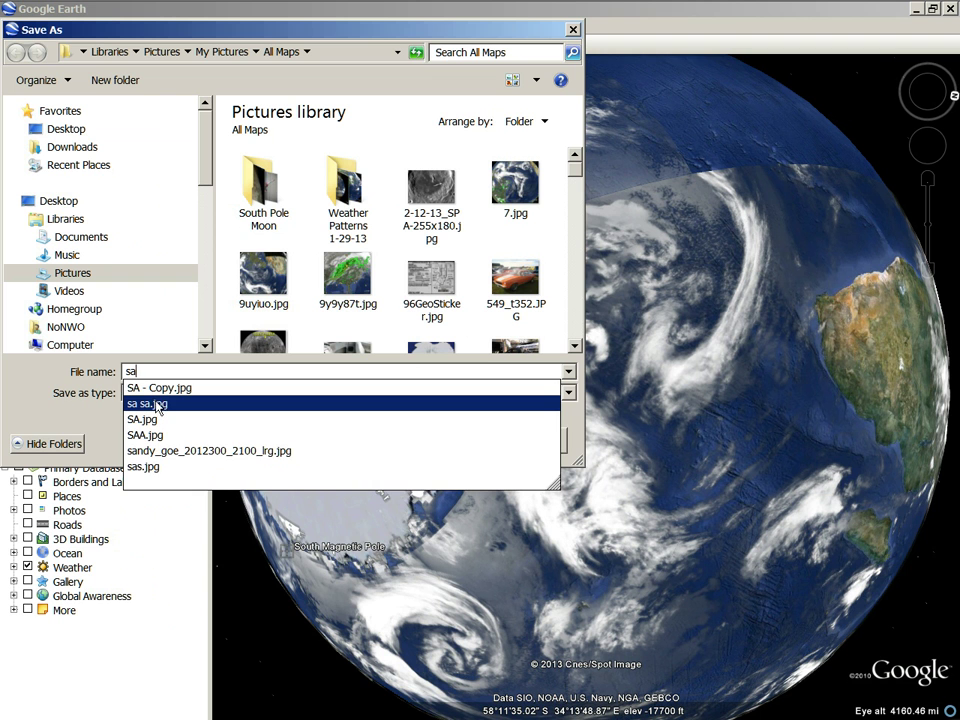
type("ve")
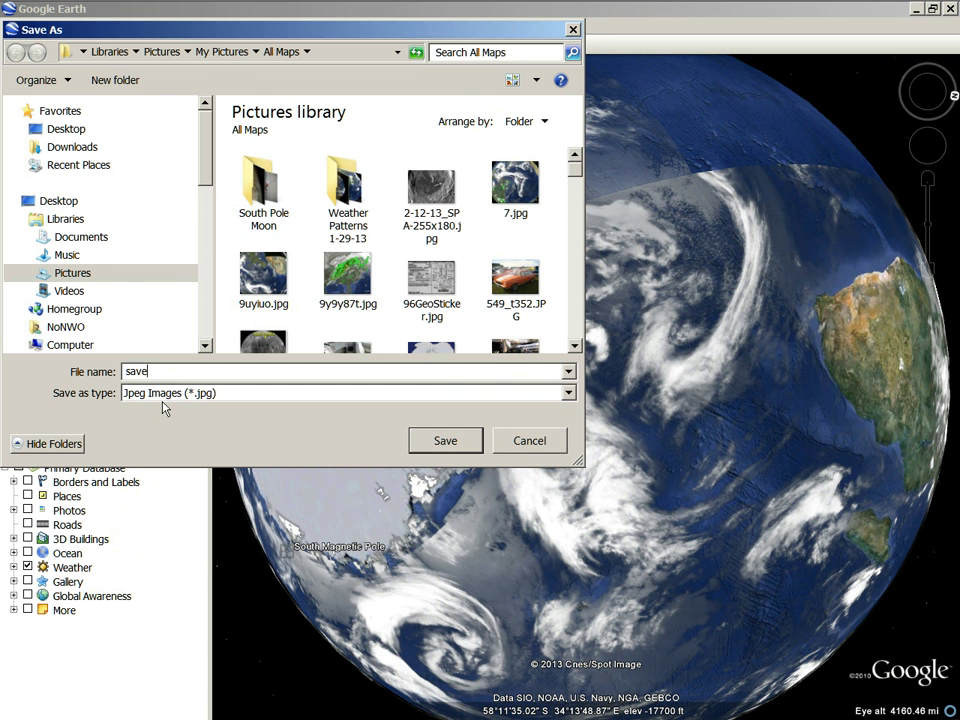
key("Return")
Step: Swing the globe back to Antarctica and shift it up-left, with Africa and cloud swirls around it
scroll(731, 523, "down", 3)
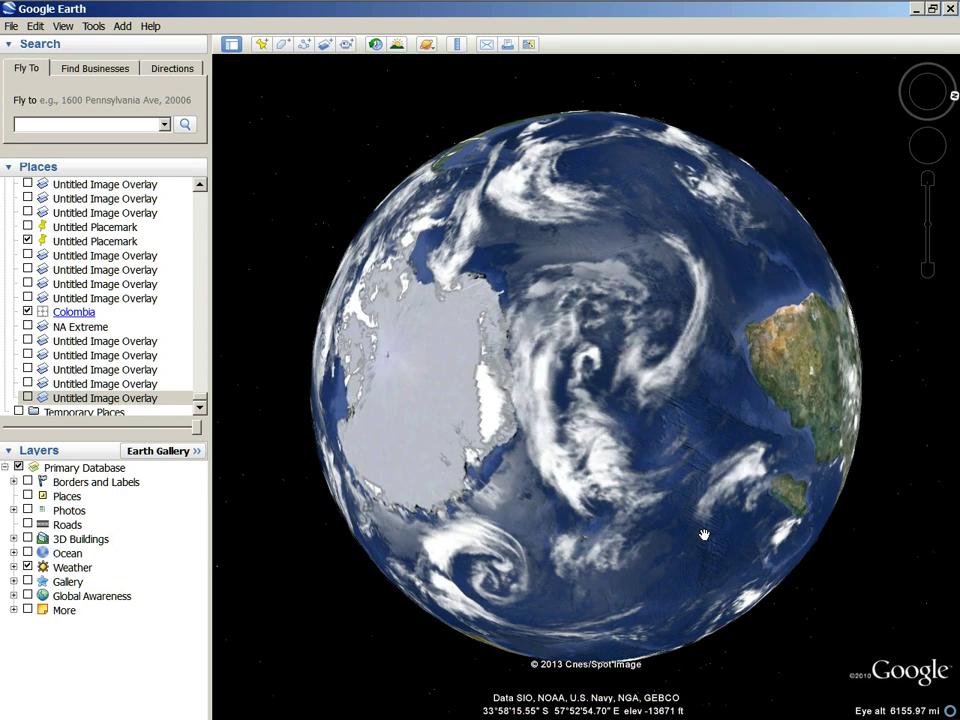
left_click_drag(731, 523, 664, 189)
left_click_drag(557, 272, 484, 532)
scroll(720, 360, "up", 3)
left_click_drag(720, 360, 519, 253)
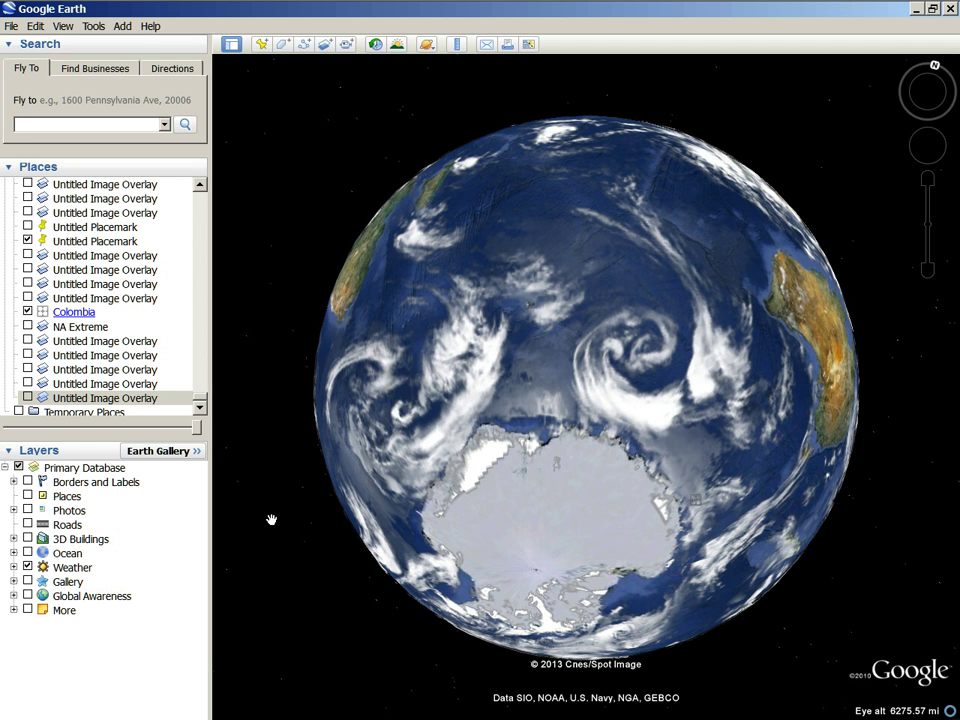
scroll(473, 415, "down", 2)
scroll(473, 415, "up", 2)
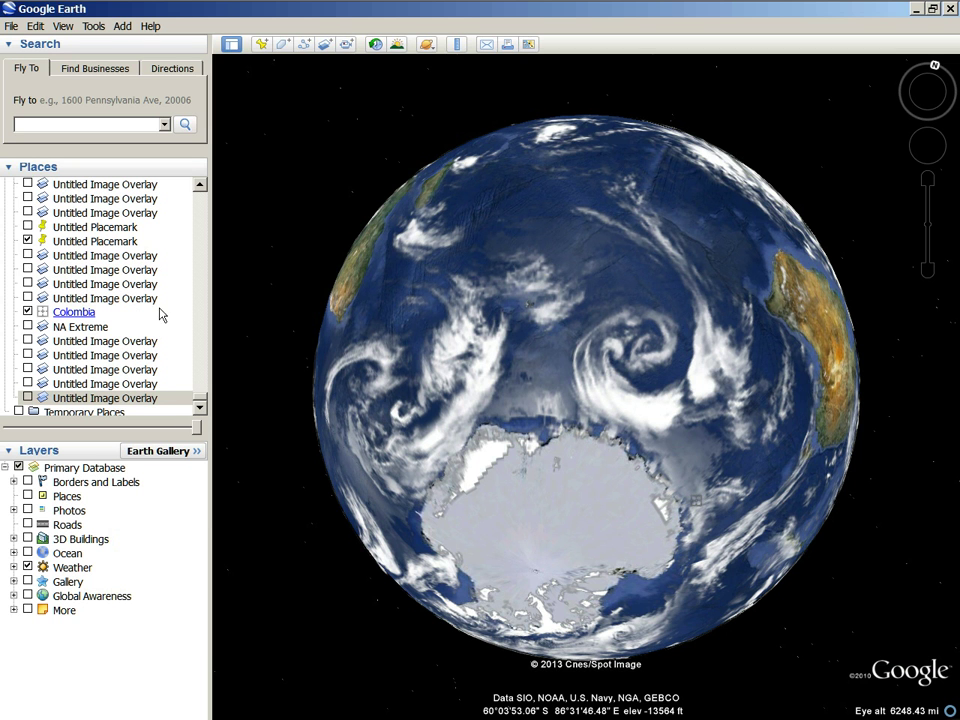
Step: Rotate the globe from Antarctica past Australia and the Pacific to Africa, then zoom in slightly
left_click_drag(559, 341, 466, 413)
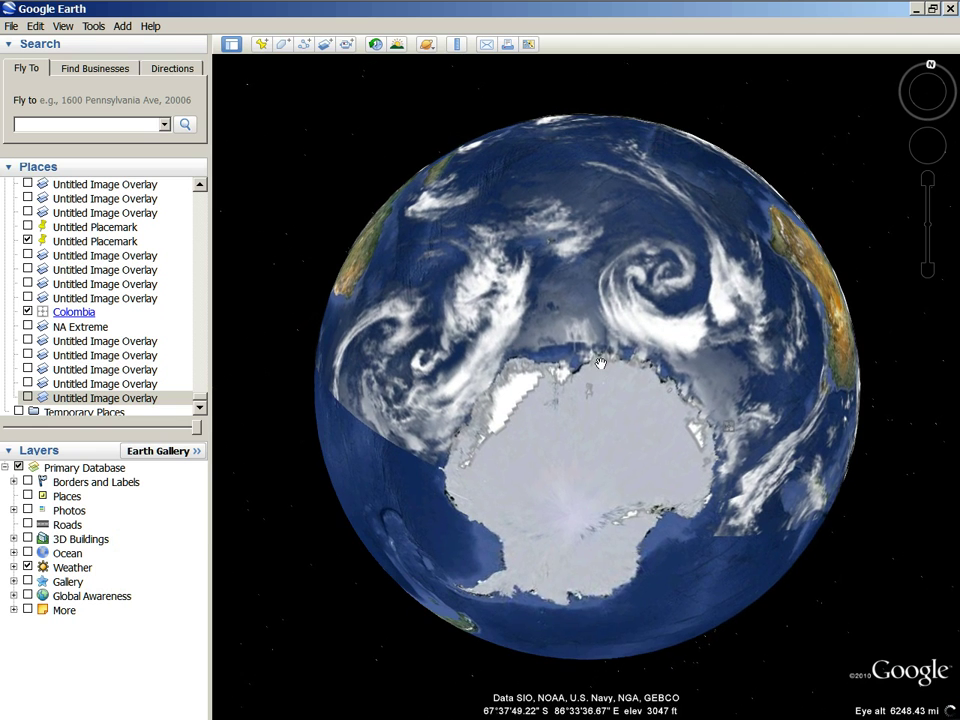
scroll(593, 363, "up", 2)
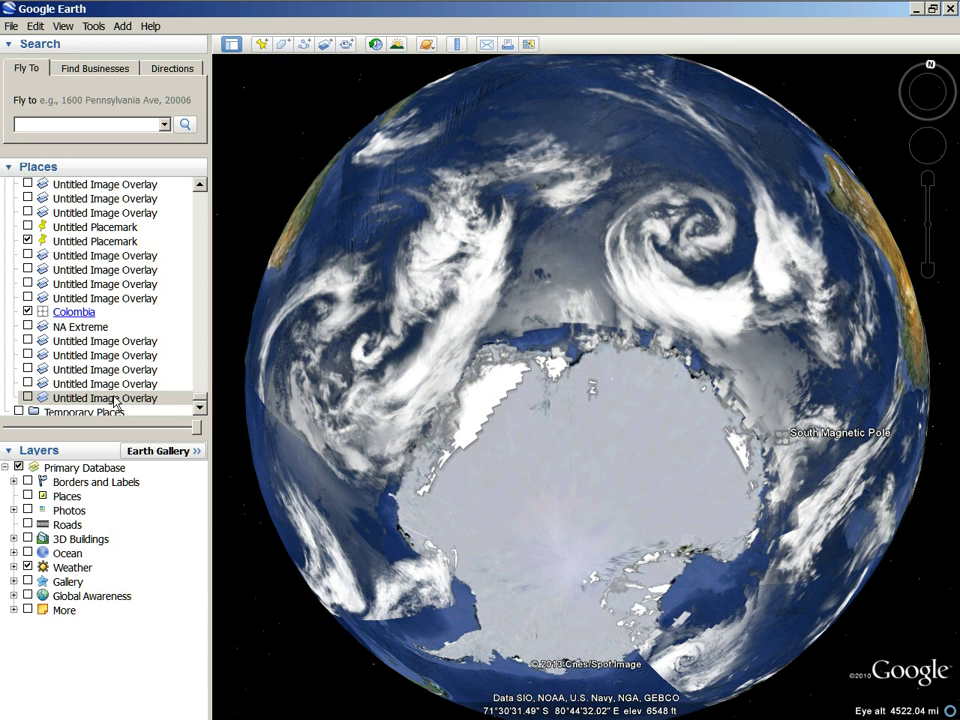
scroll(329, 363, "down", 2)
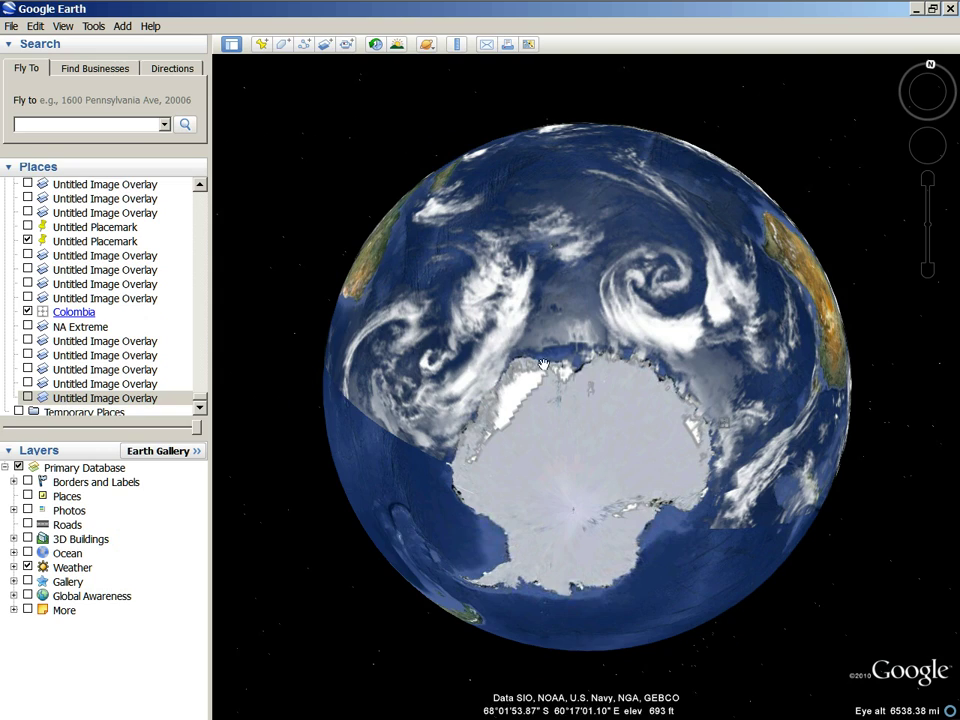
scroll(393, 269, "down", 2)
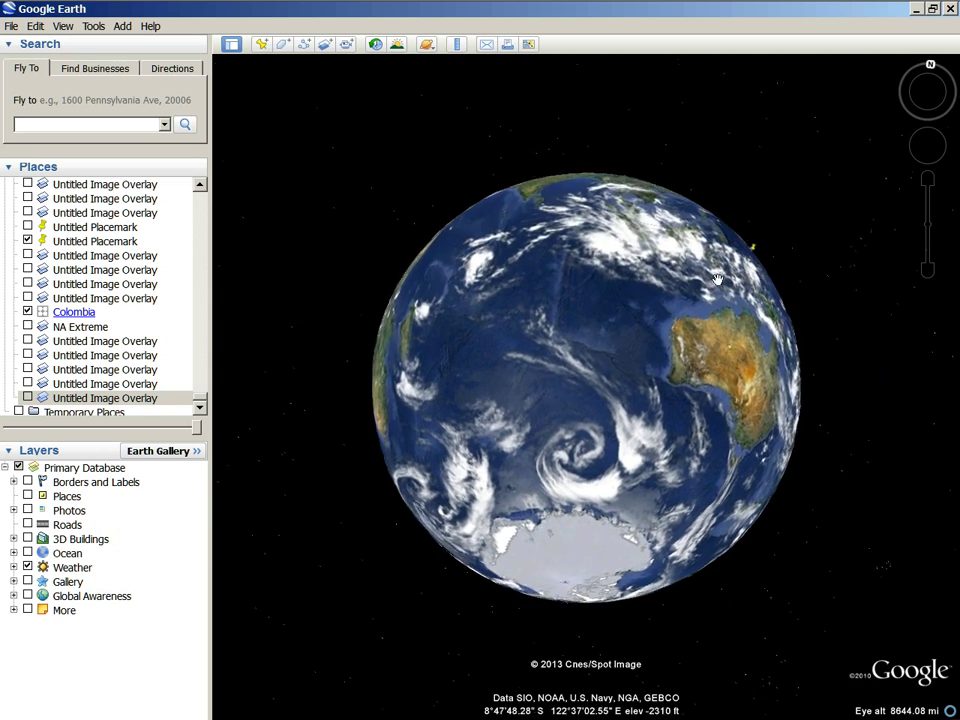
left_click_drag(722, 285, 573, 207)
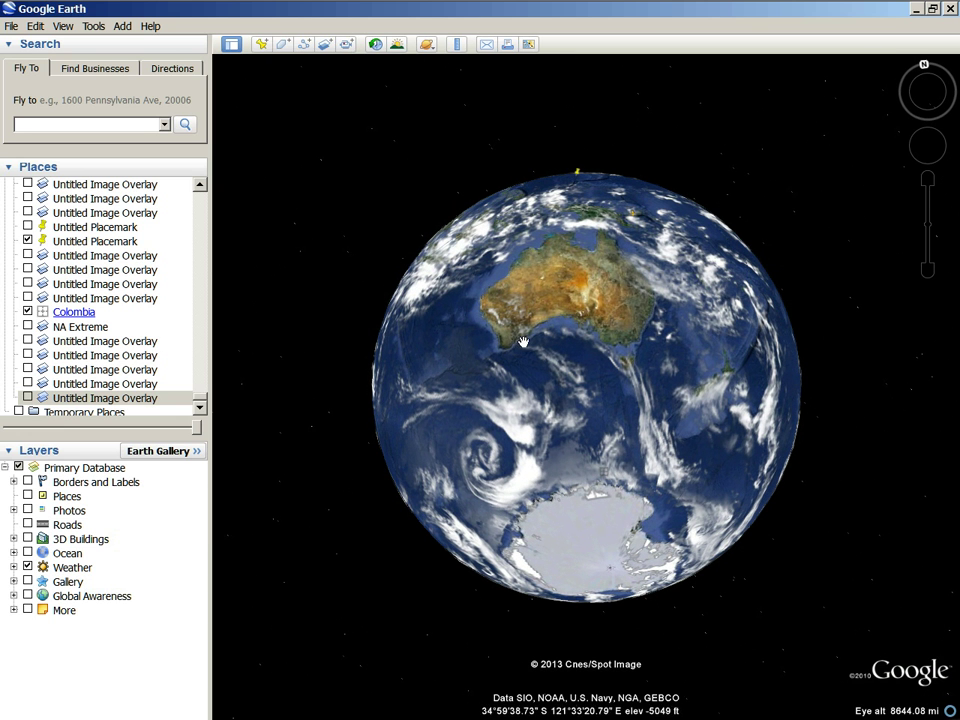
left_click_drag(587, 308, 565, 352)
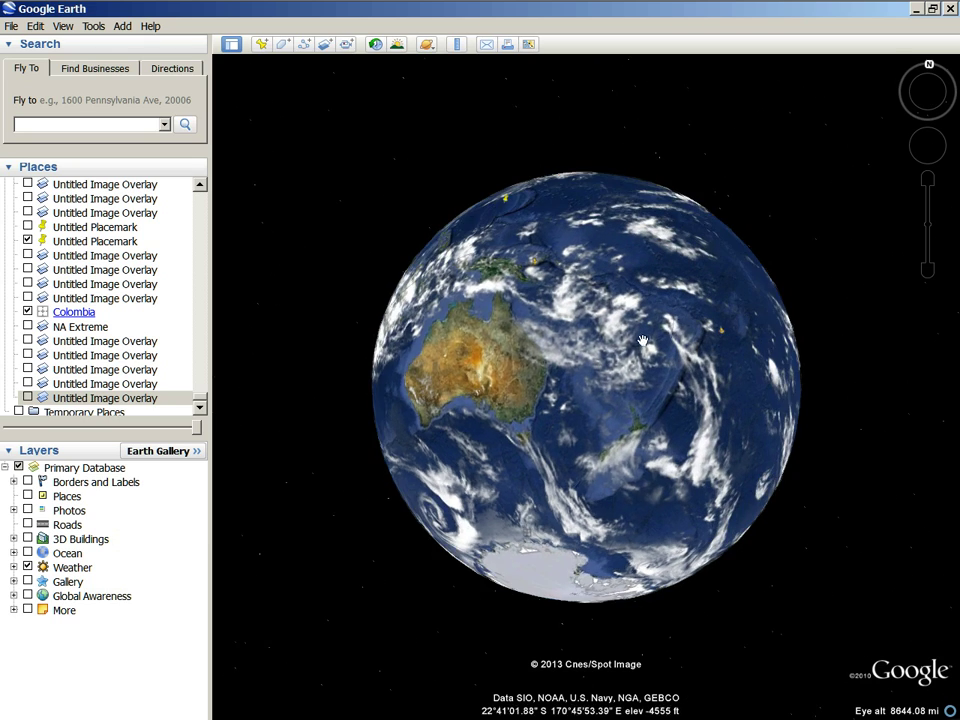
left_click_drag(681, 386, 528, 412)
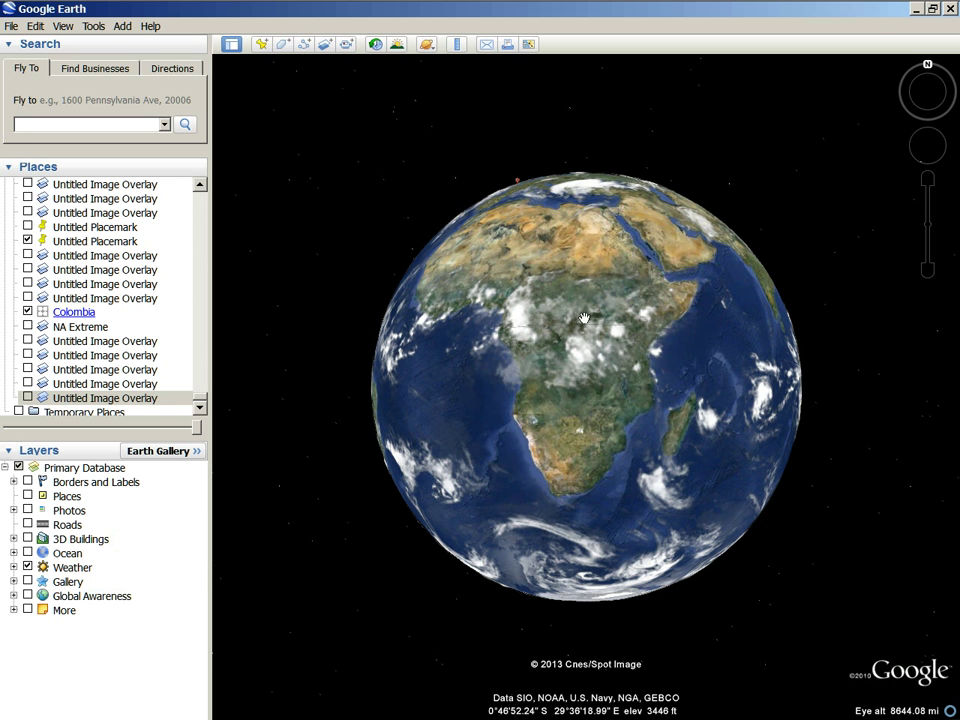
scroll(590, 330, "up", 3)
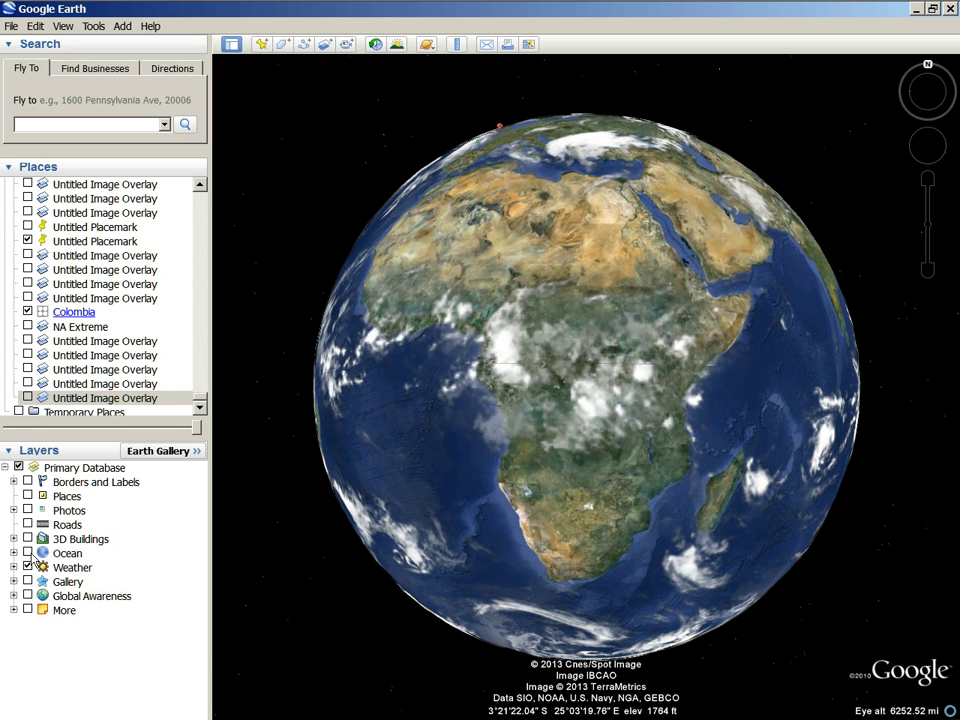
Step: Turn off the Weather layer and switch the view to the Moon
left_click(28, 567)
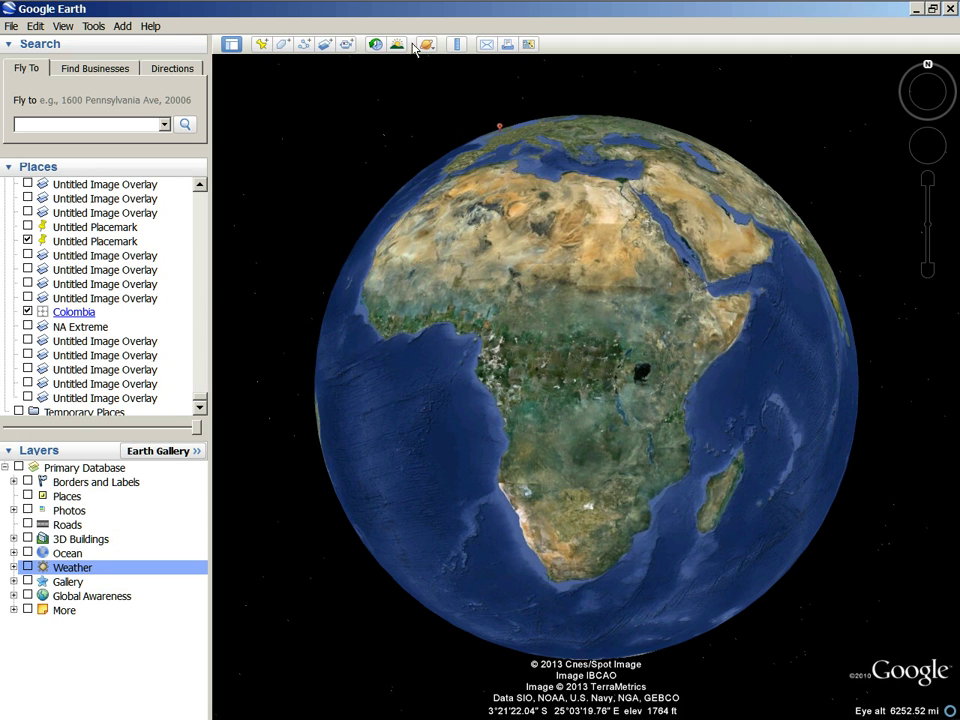
left_click(426, 44)
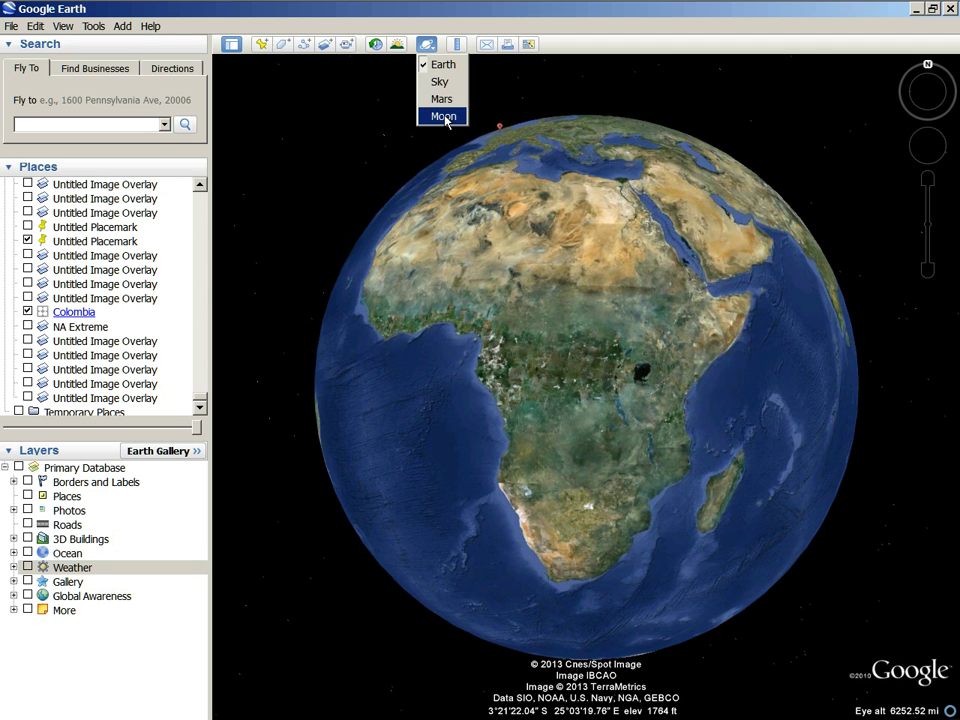
left_click(446, 118)
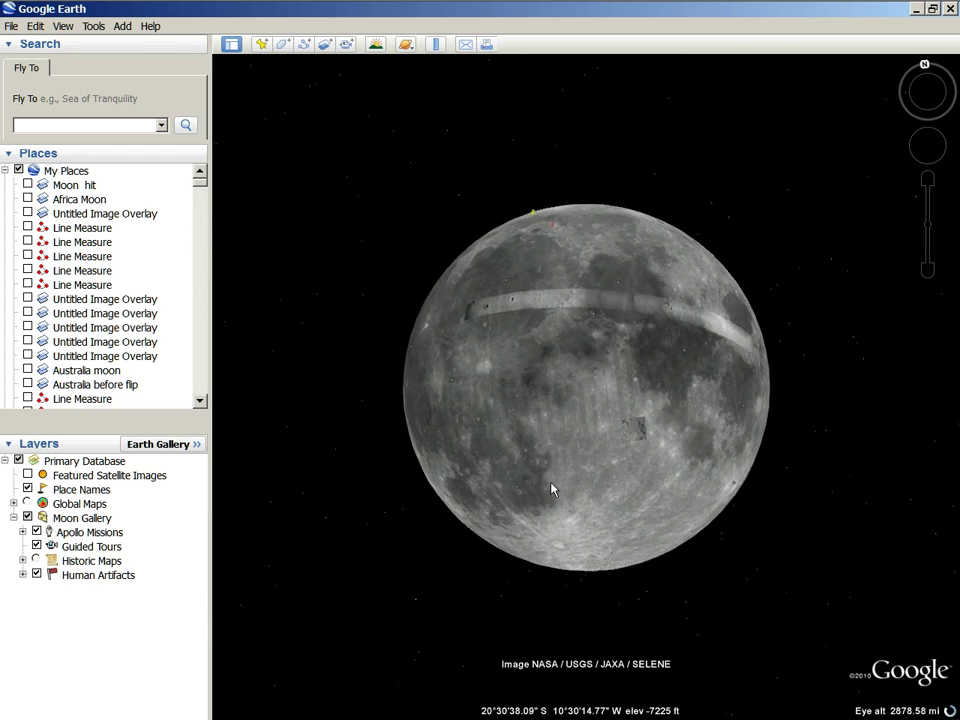
Step: Rotate to the lunar south pole and zoom in on Schrödinger crater
left_click_drag(557, 491, 575, 238)
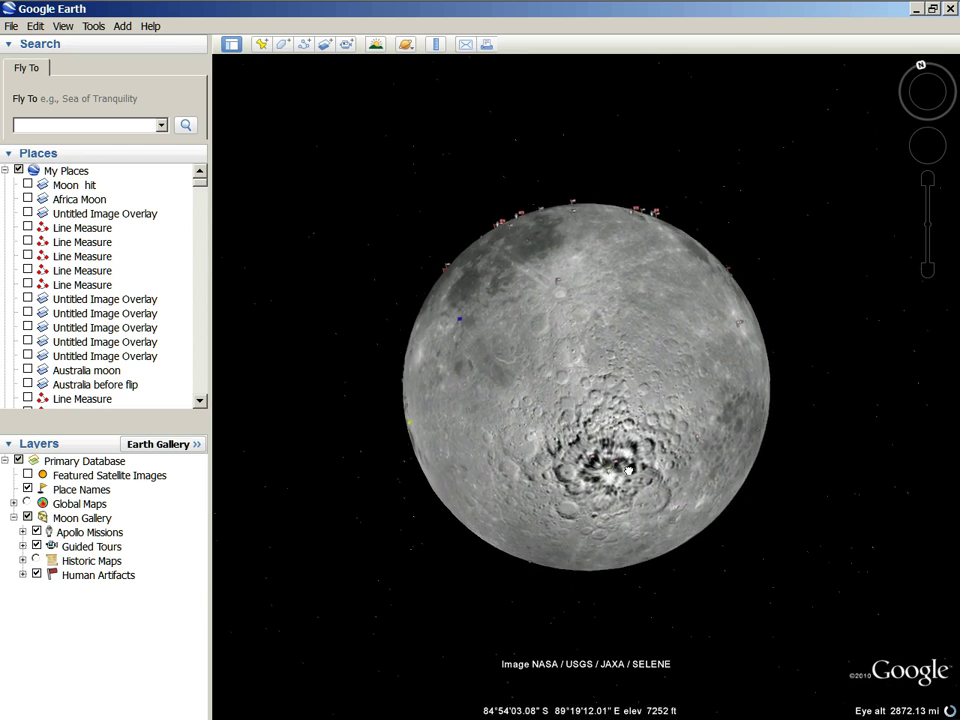
left_click_drag(585, 470, 557, 330)
scroll(557, 330, "up", 5)
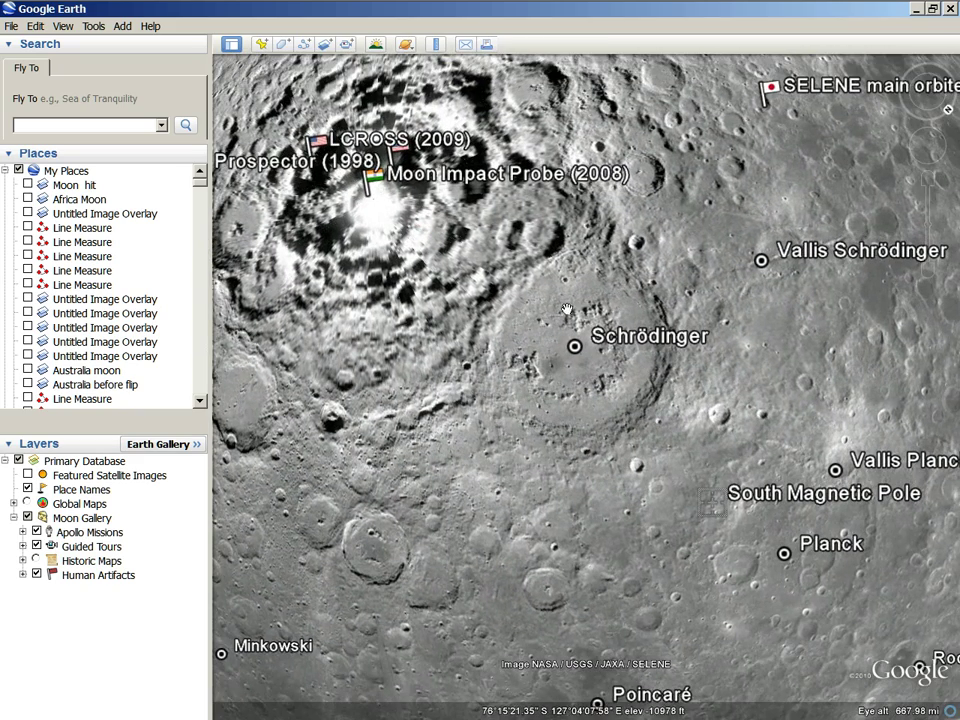
scroll(566, 296, "up", 2)
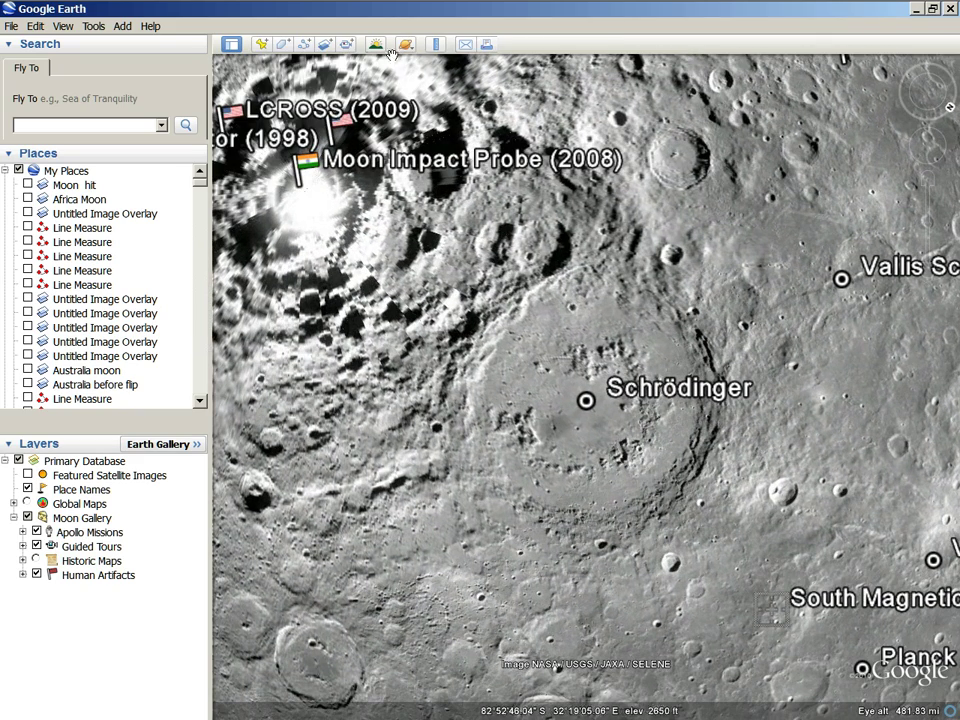
Step: Measure Schrödinger crater from north to south rim with the Ruler: about 209.90 miles
left_click(436, 46)
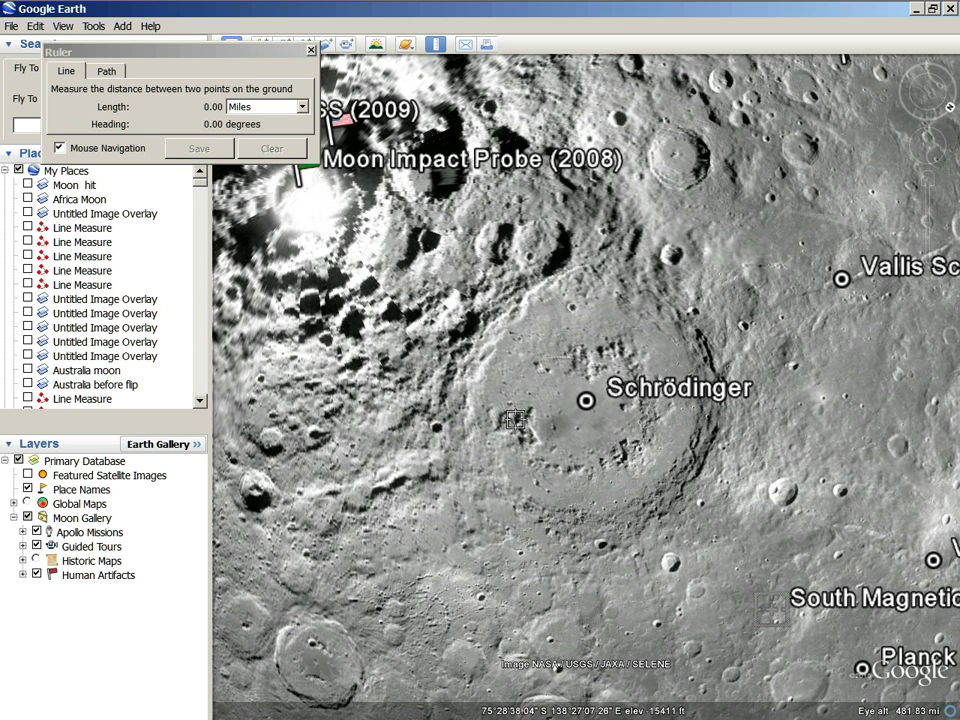
left_click(573, 268)
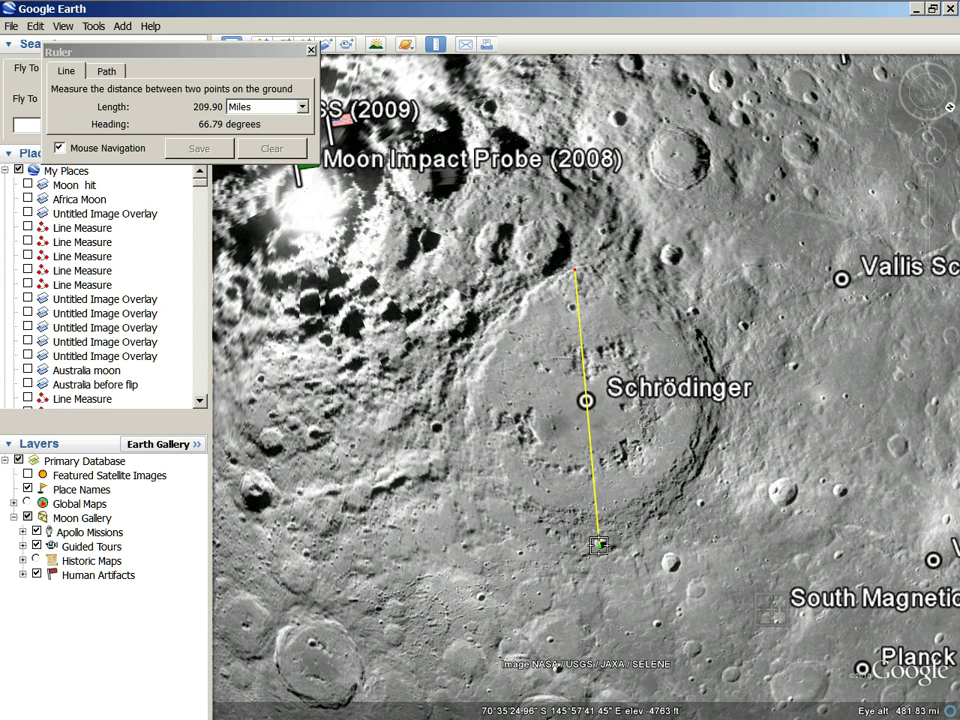
left_click(601, 548)
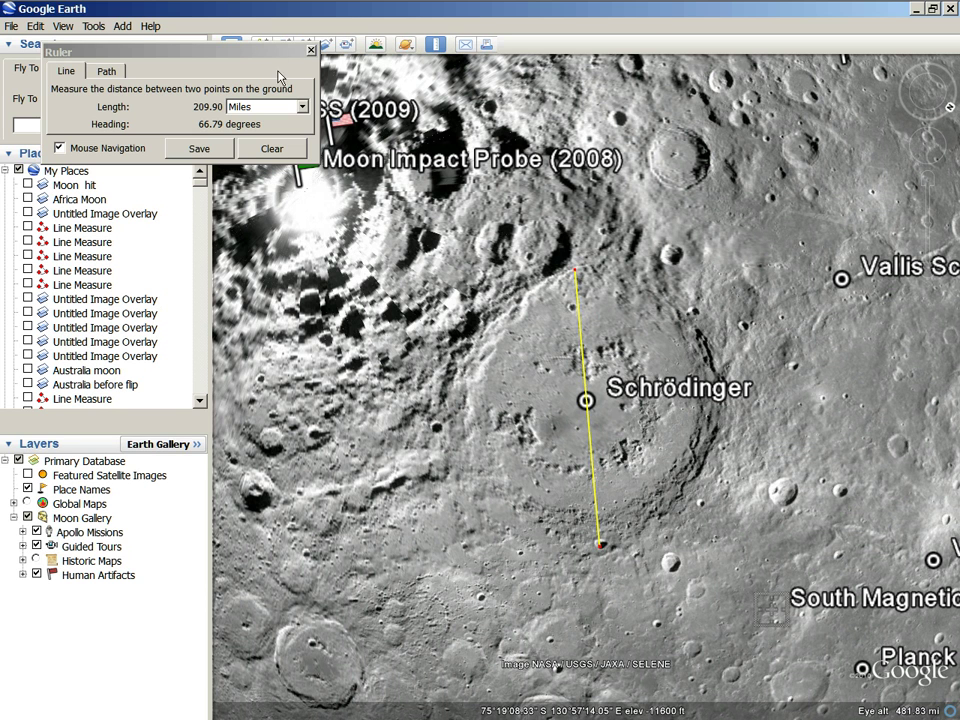
Step: Close the Ruler to clear the measurement line, and switch the planet back to Earth
left_click(311, 52)
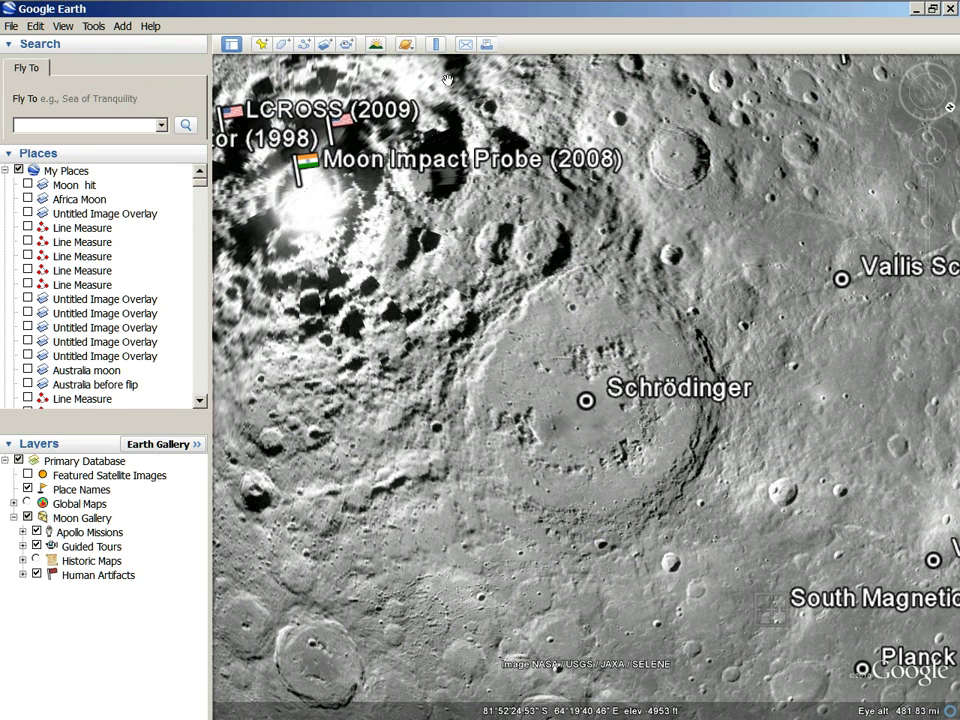
left_click(406, 50)
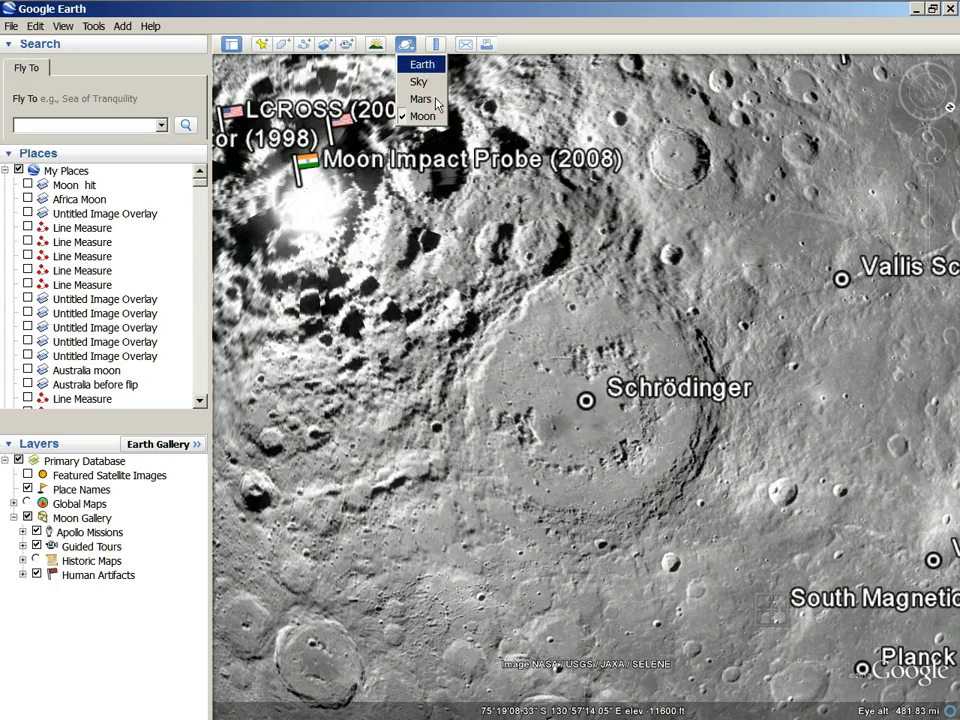
left_click(422, 64)
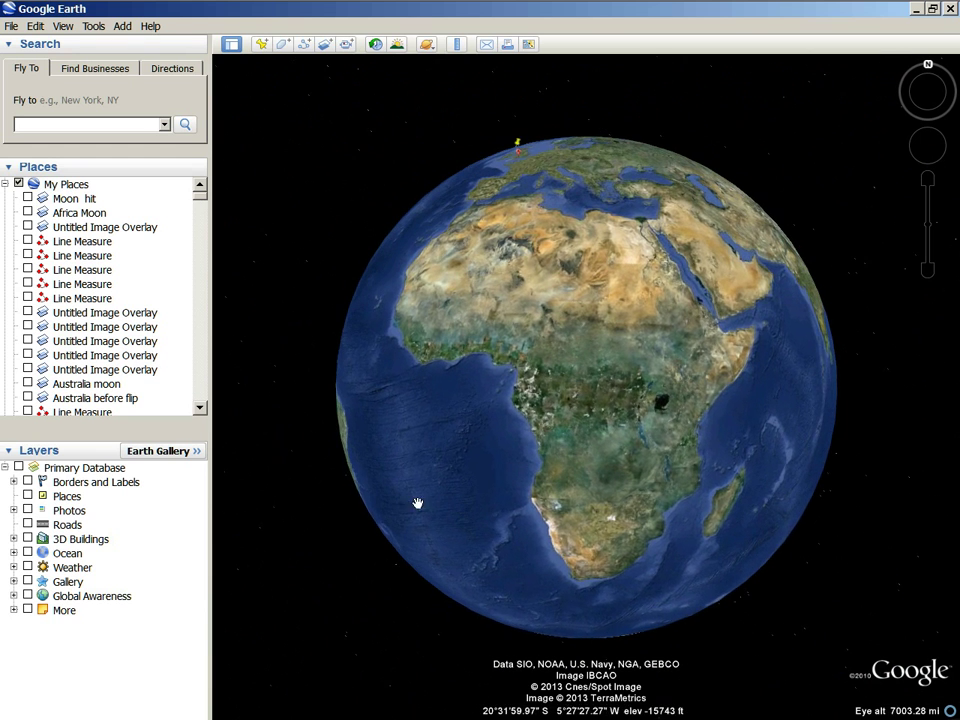
Step: Turn on the lunar crater Untitled Image Overlay over Africa and test its transparency slider, leaving it opaque
scroll(360, 500, "up", 2)
left_click_drag(206, 200, 223, 420)
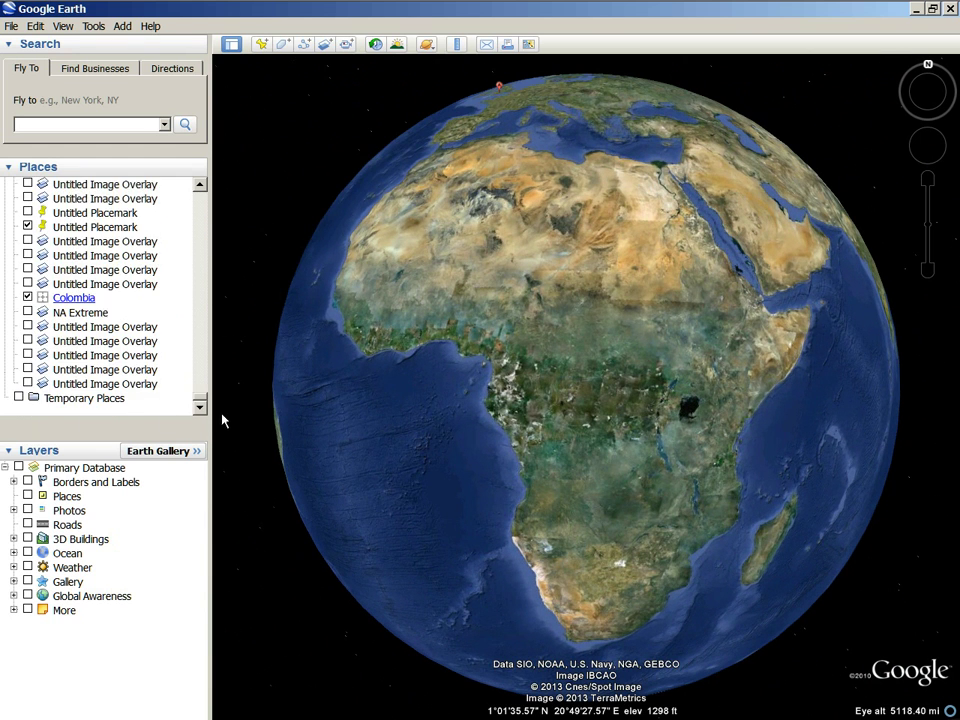
left_click(27, 369)
left_click(27, 369)
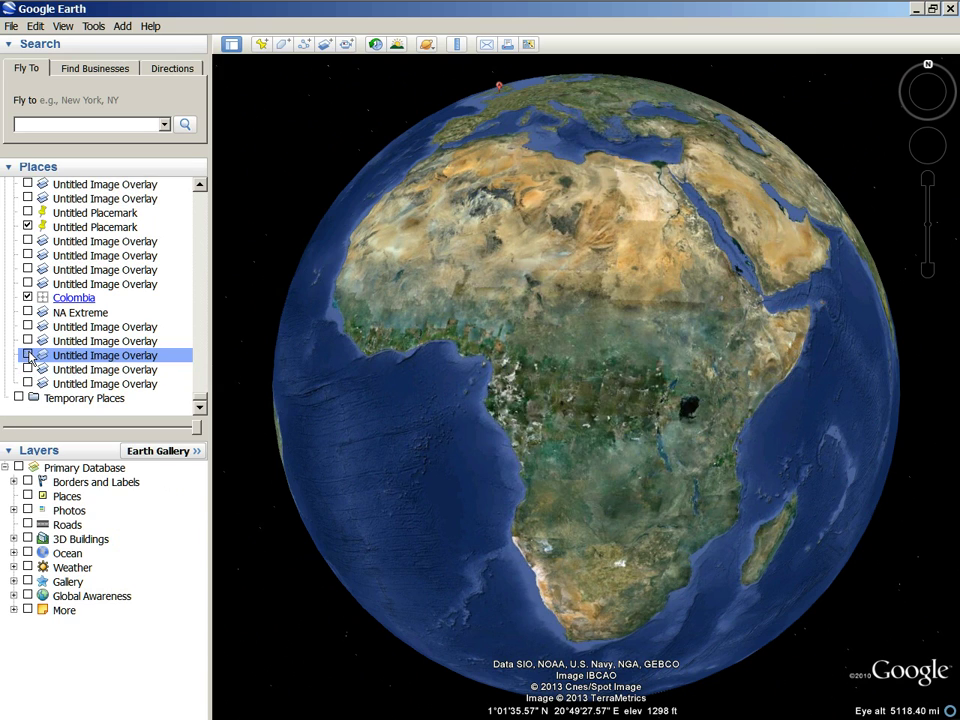
scroll(483, 427, "up", 2)
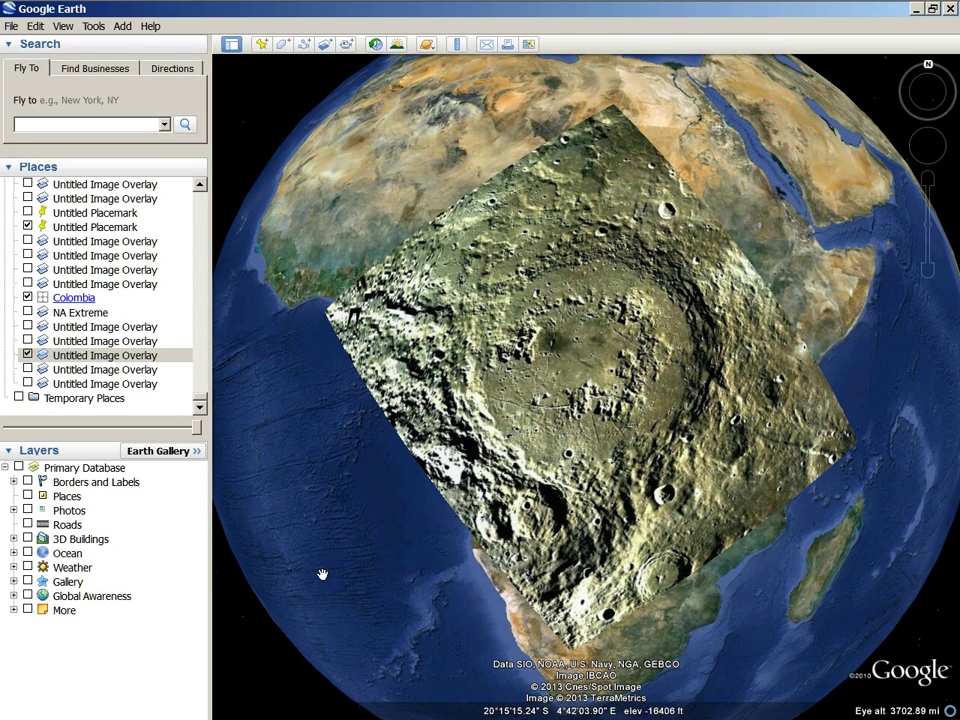
mouse_move(196, 430)
left_mouse_down()
mouse_move(10, 428)
mouse_move(168, 427)
mouse_move(20, 470)
mouse_move(165, 495)
mouse_move(16, 480)
mouse_move(190, 500)
left_mouse_up()
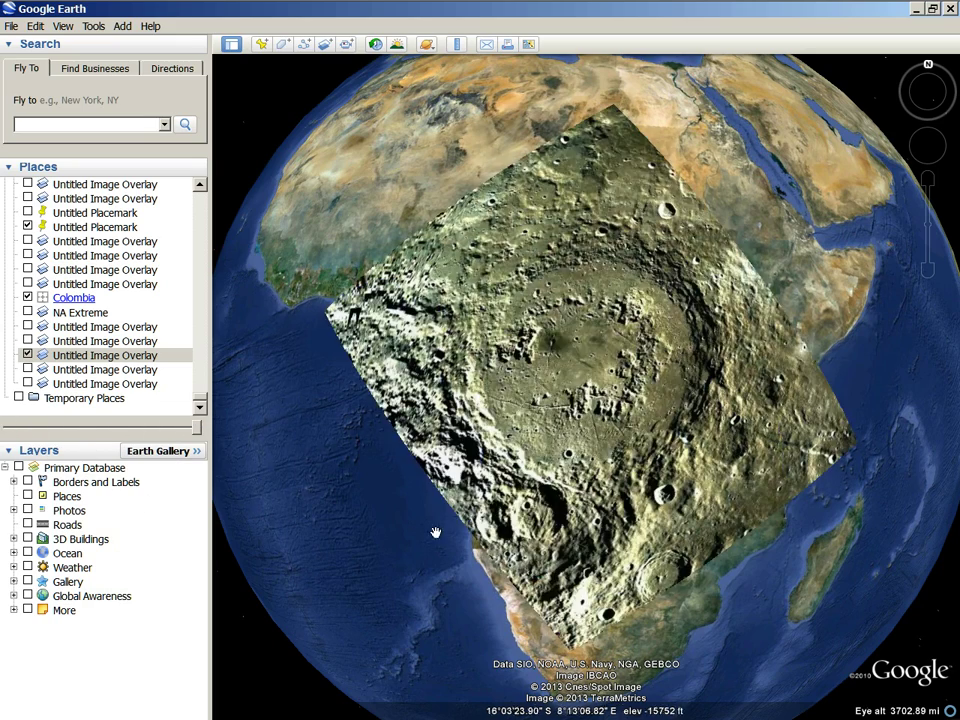
Step: Turn the Weather layer back on in Layers
left_click(28, 567)
scroll(413, 542, "down", 2)
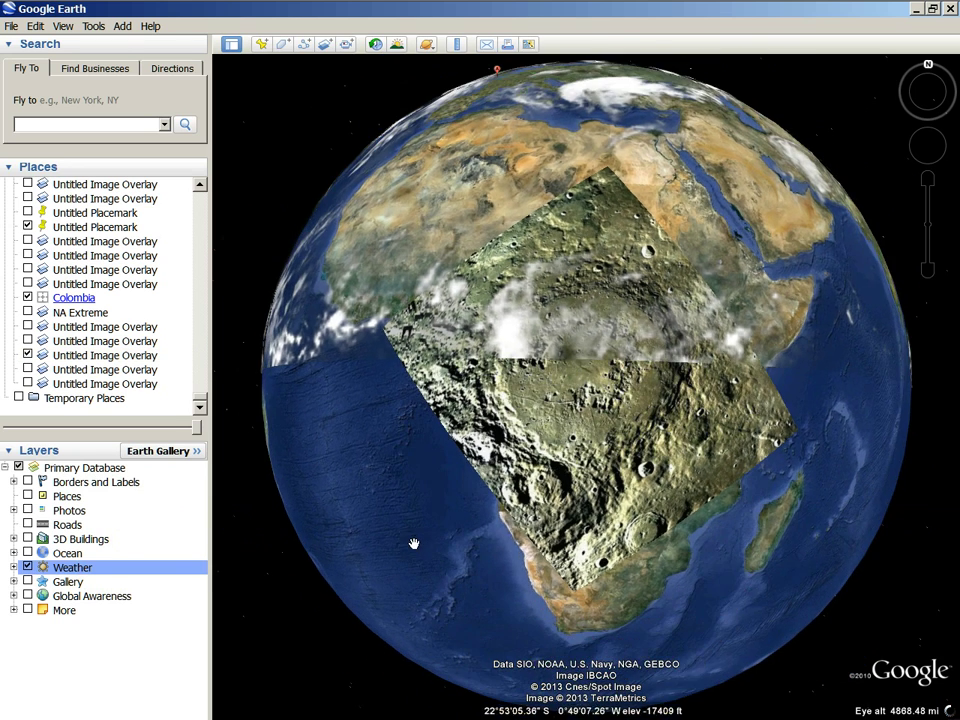
scroll(419, 539, "up", 2)
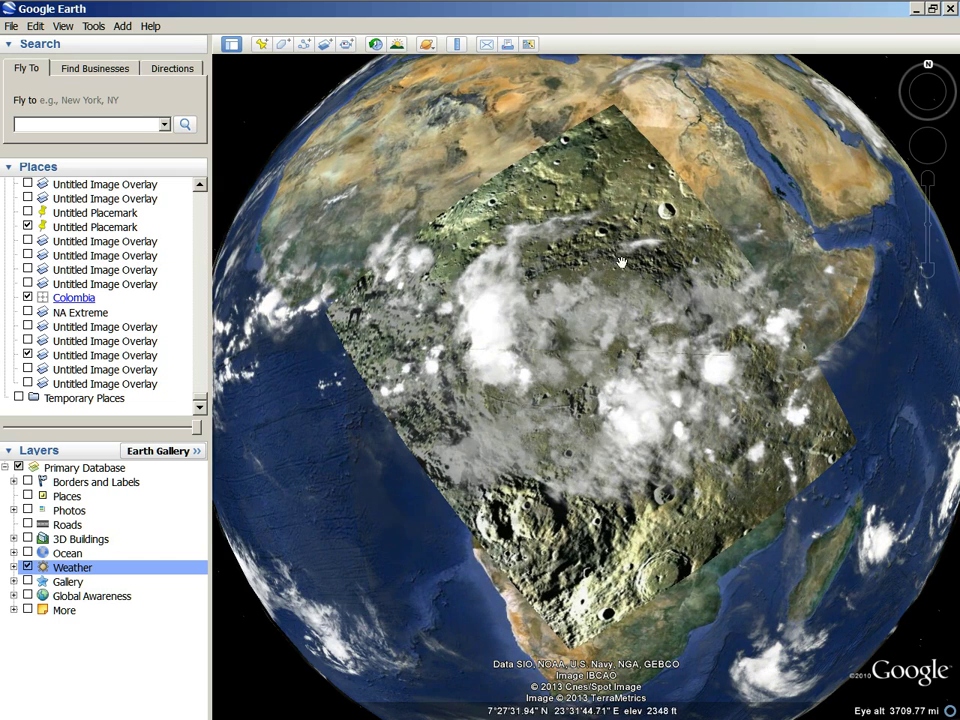
scroll(484, 390, "down", 2)
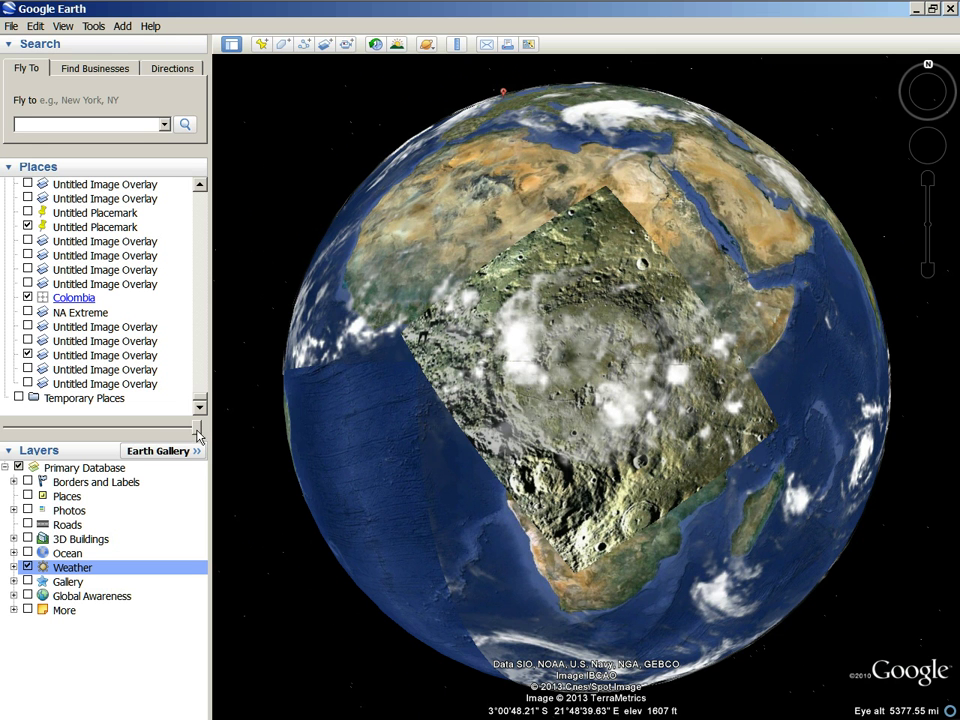
left_click_drag(197, 432, 190, 425)
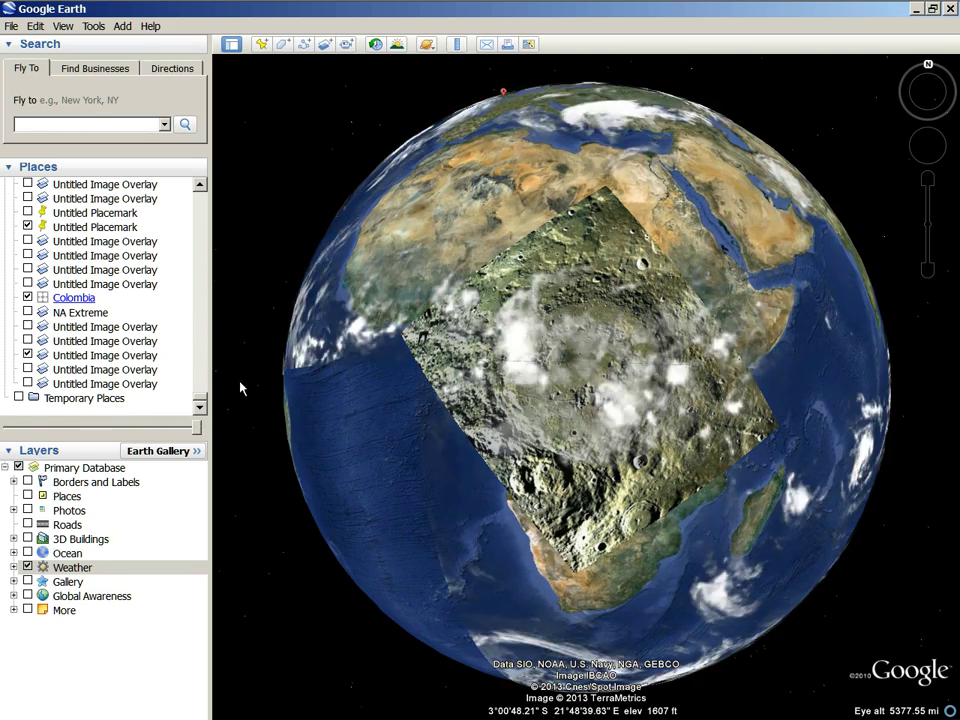
Step: Select the crater image overlay and fade its transparency so Africa shows through
scroll(455, 456, "up", 2)
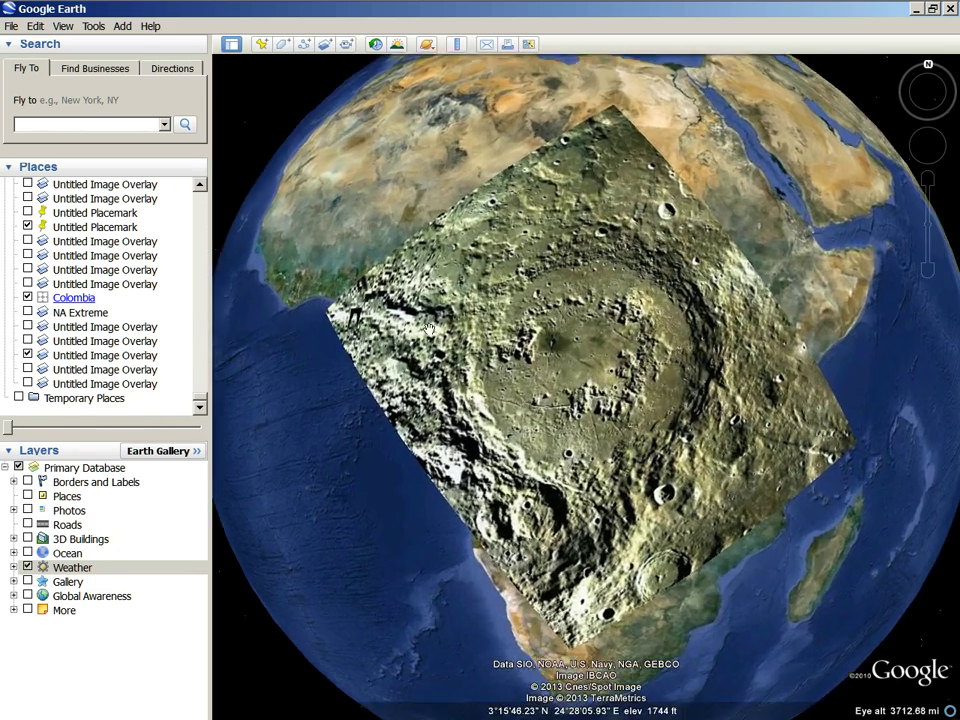
left_click(68, 357)
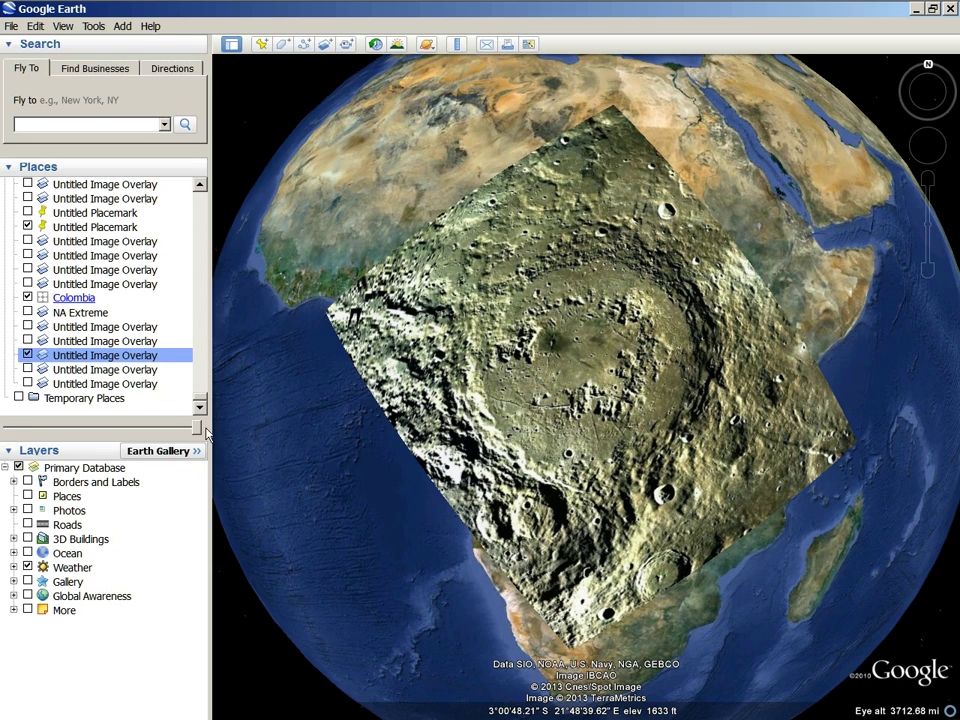
mouse_move(197, 431)
left_mouse_down()
mouse_move(8, 425)
mouse_move(188, 425)
mouse_move(8, 425)
mouse_move(183, 415)
mouse_move(6, 364)
mouse_move(214, 403)
mouse_move(3, 362)
mouse_move(121, 287)
mouse_move(8, 320)
mouse_move(120, 366)
mouse_move(3, 317)
mouse_move(182, 347)
mouse_move(4, 313)
mouse_move(157, 333)
mouse_move(334, 338)
left_mouse_up()
Step: Measure the crater east–west, then north–south at about 1,198 miles, with the Ruler's Line tool
left_click(458, 45)
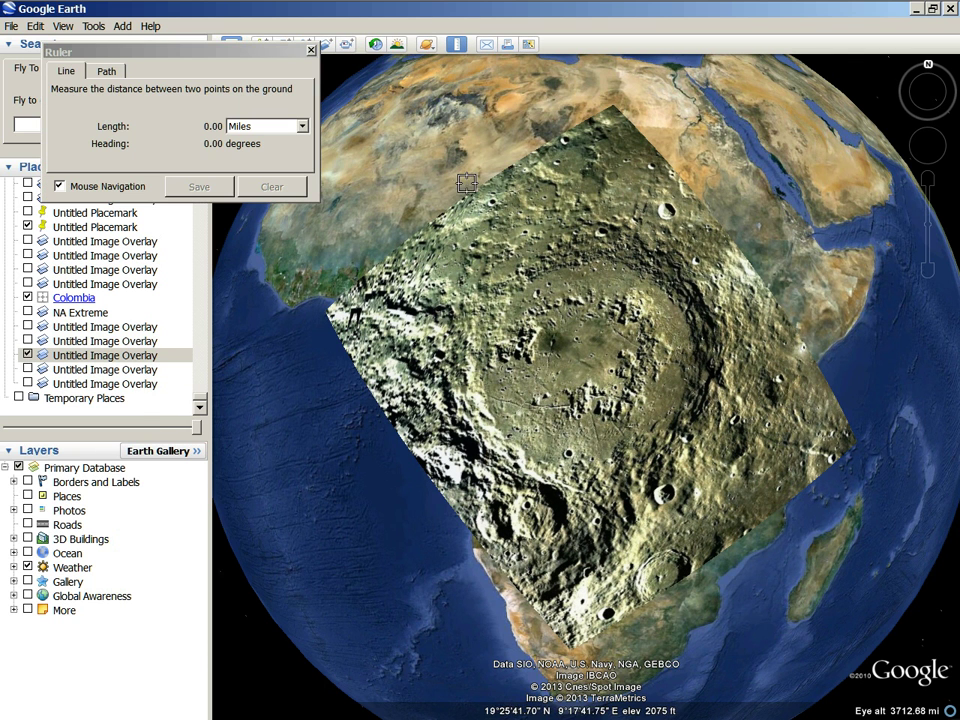
left_click(484, 387)
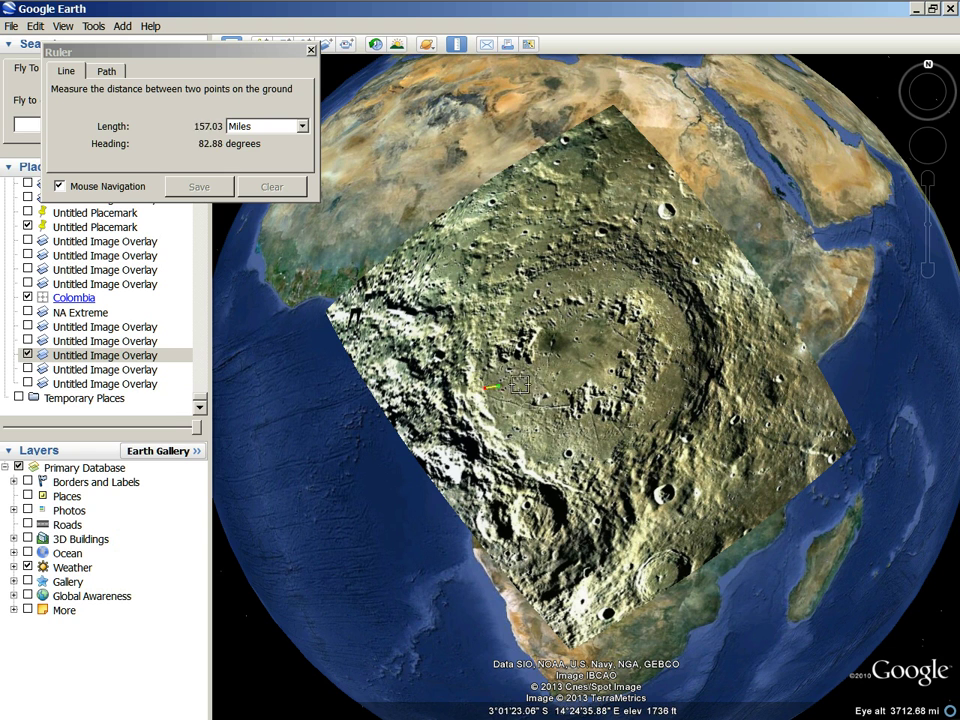
left_click(689, 332)
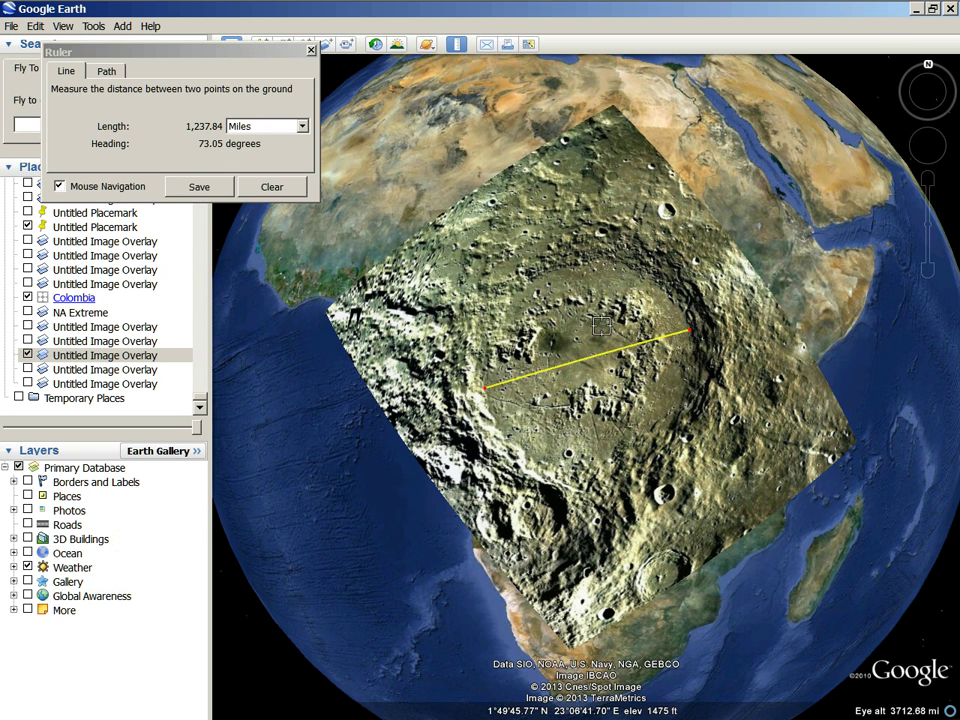
left_click(568, 266)
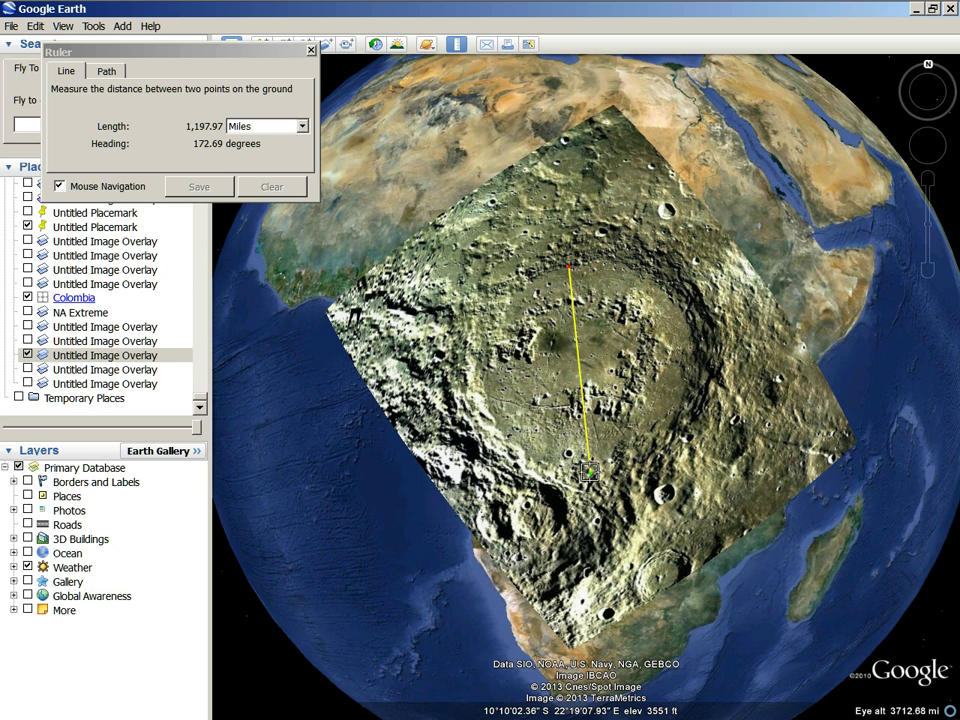
left_click(590, 472)
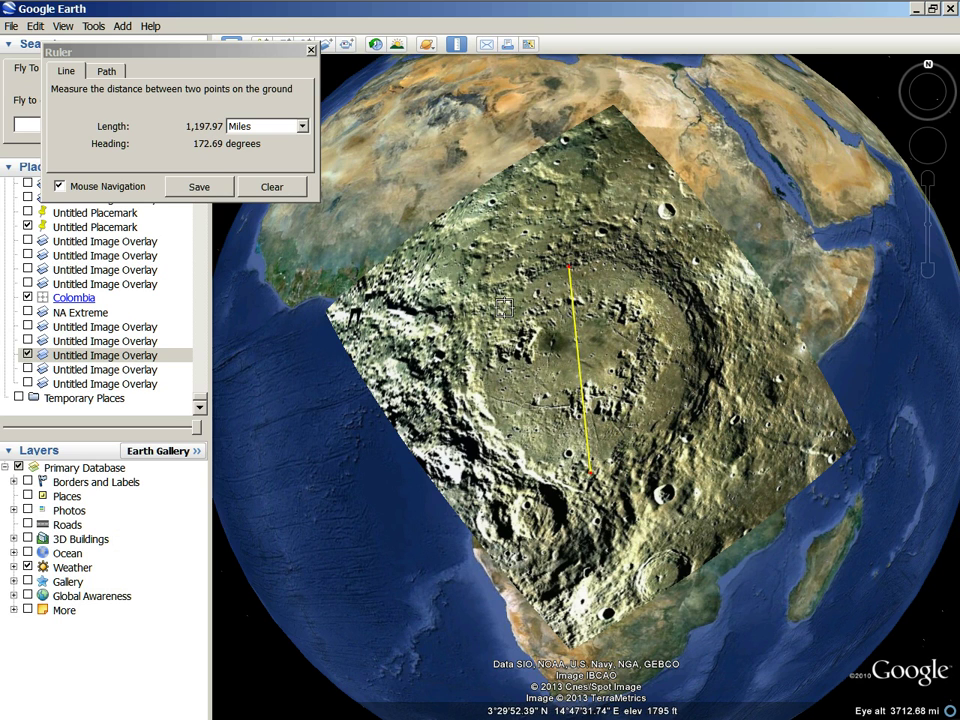
scroll(503, 307, "down", 3)
left_click_drag(358, 376, 514, 405)
Step: Turn the globe to North America, close the Ruler, and show and fly to the Untitled crater overlay
left_click_drag(386, 377, 525, 458)
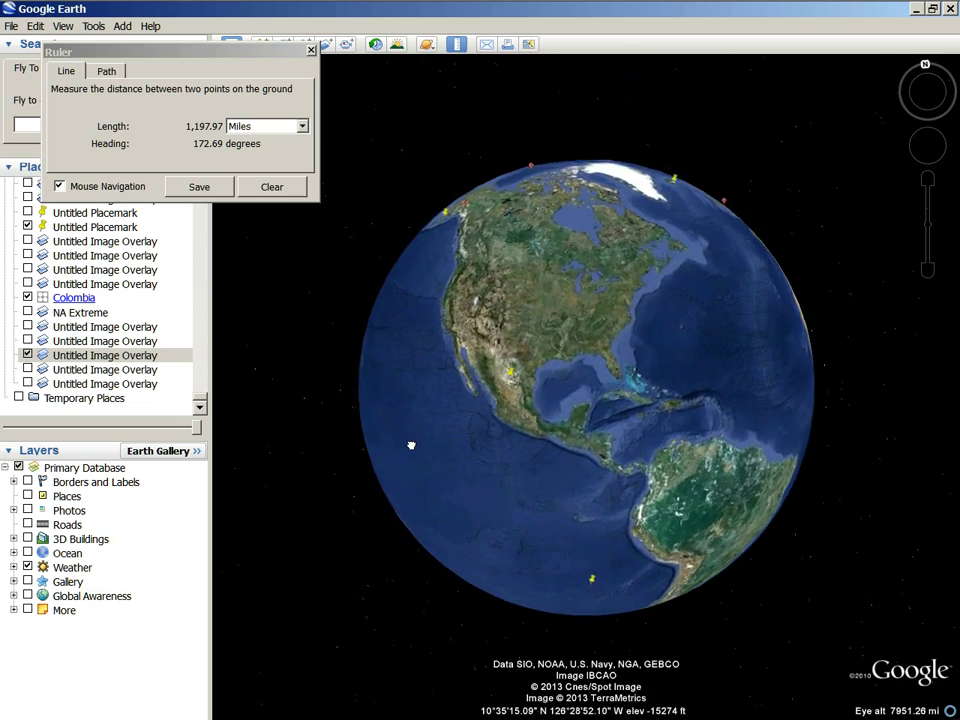
left_click_drag(416, 446, 499, 534)
scroll(446, 513, "up", 3)
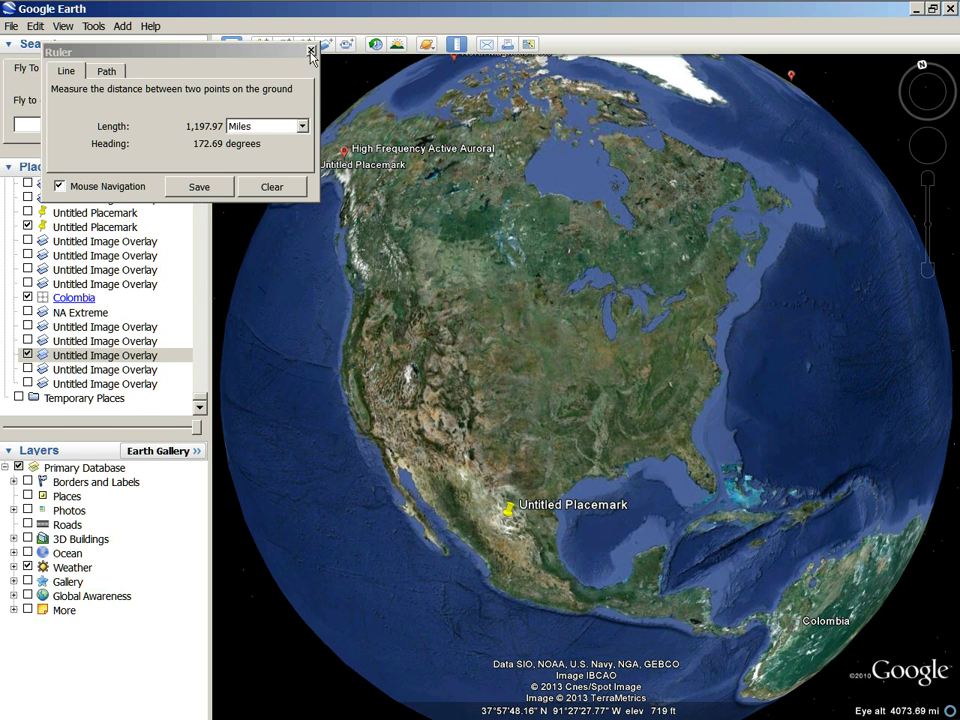
left_click(311, 51)
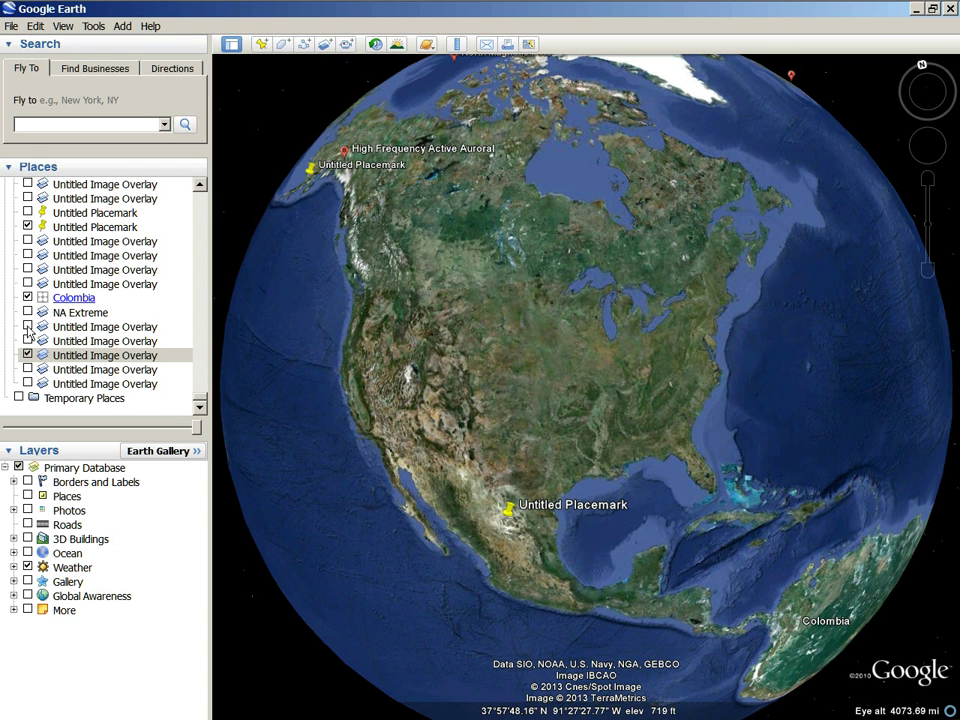
left_click(27, 327)
double_click(37, 331)
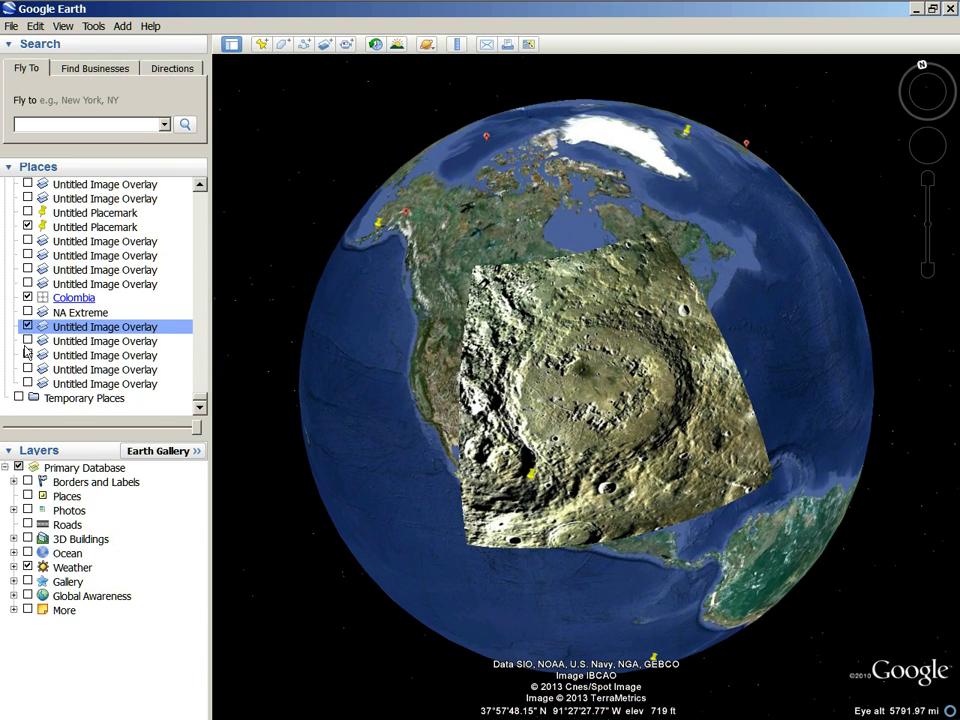
right_click(60, 328)
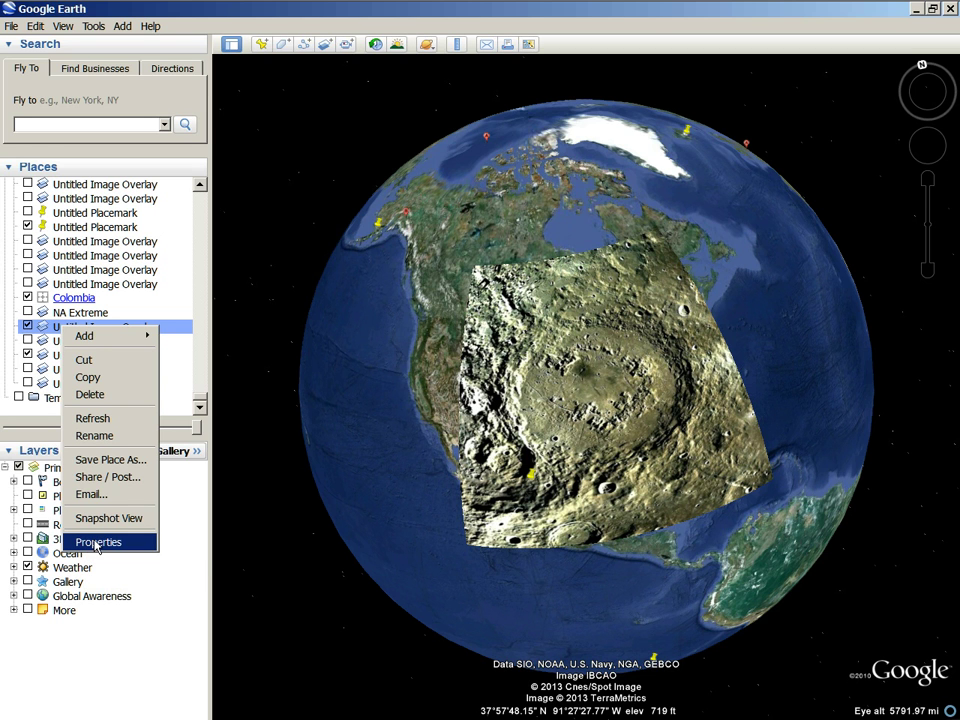
left_click(97, 542)
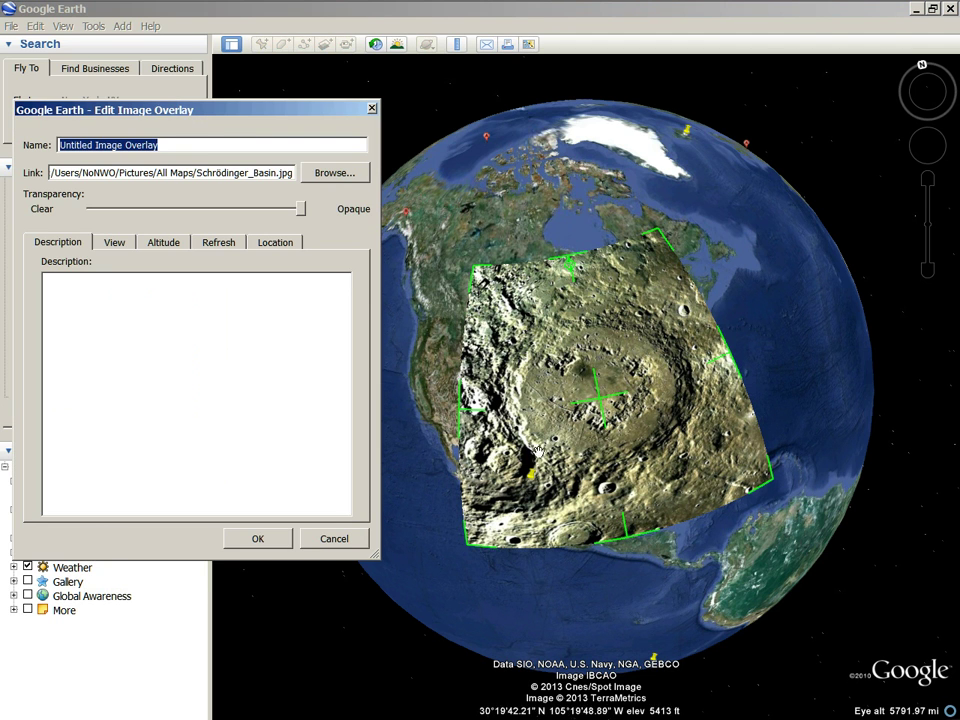
left_click_drag(301, 210, 24, 229)
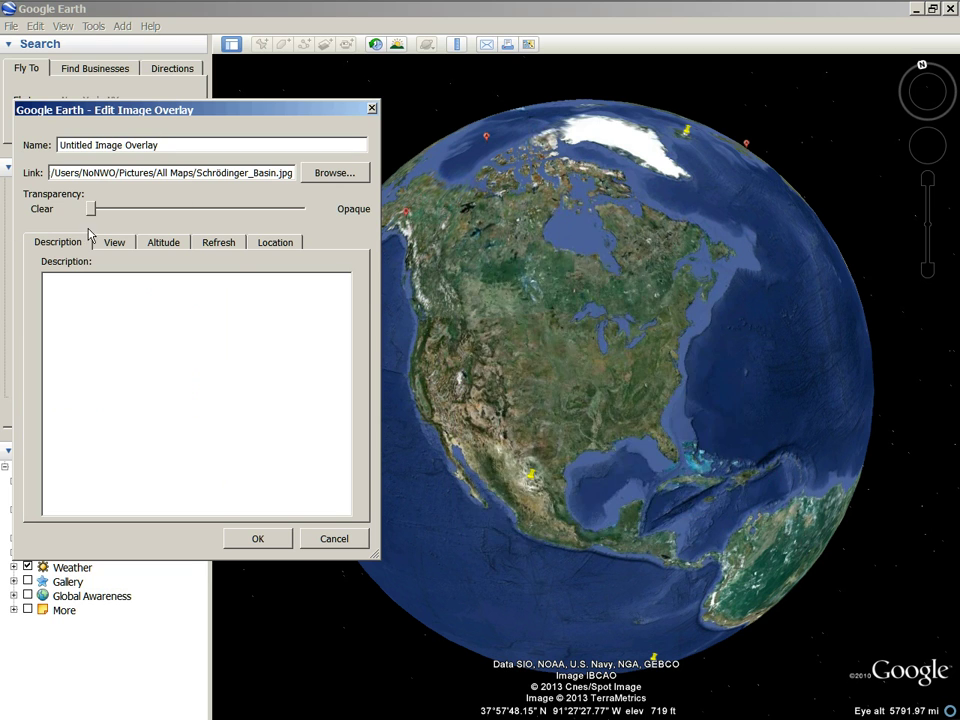
mouse_move(101, 233)
left_mouse_down()
mouse_move(298, 250)
mouse_move(39, 208)
mouse_move(272, 242)
mouse_move(90, 208)
mouse_move(290, 235)
mouse_move(264, 225)
mouse_move(161, 218)
mouse_move(317, 250)
mouse_move(24, 218)
mouse_move(321, 253)
mouse_move(88, 210)
mouse_move(343, 260)
left_mouse_up()
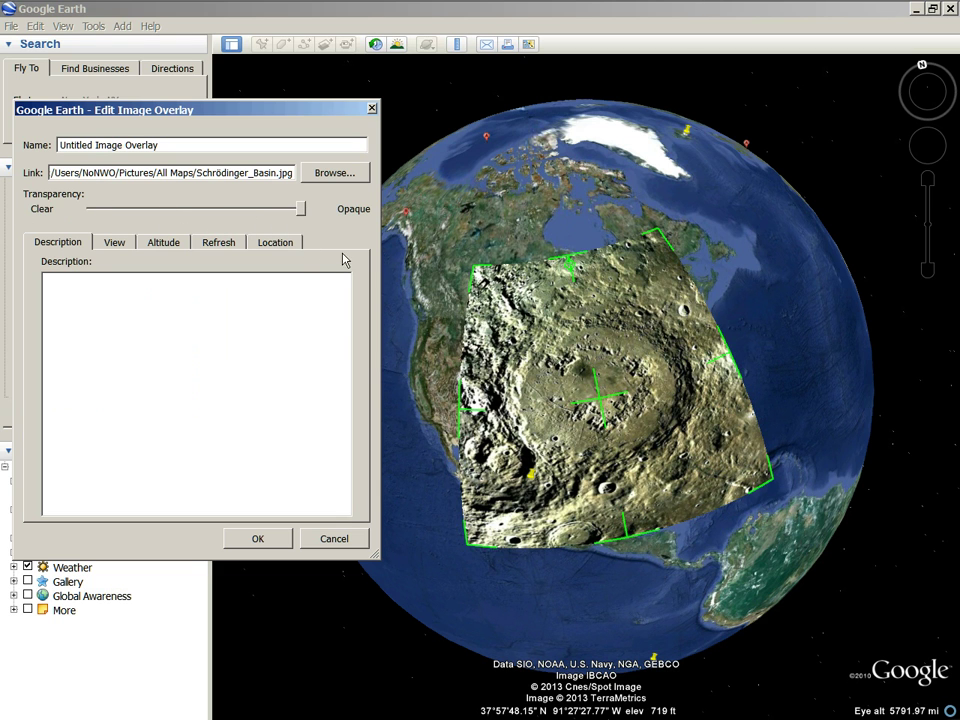
left_click(258, 541)
scroll(425, 380, "up", 3)
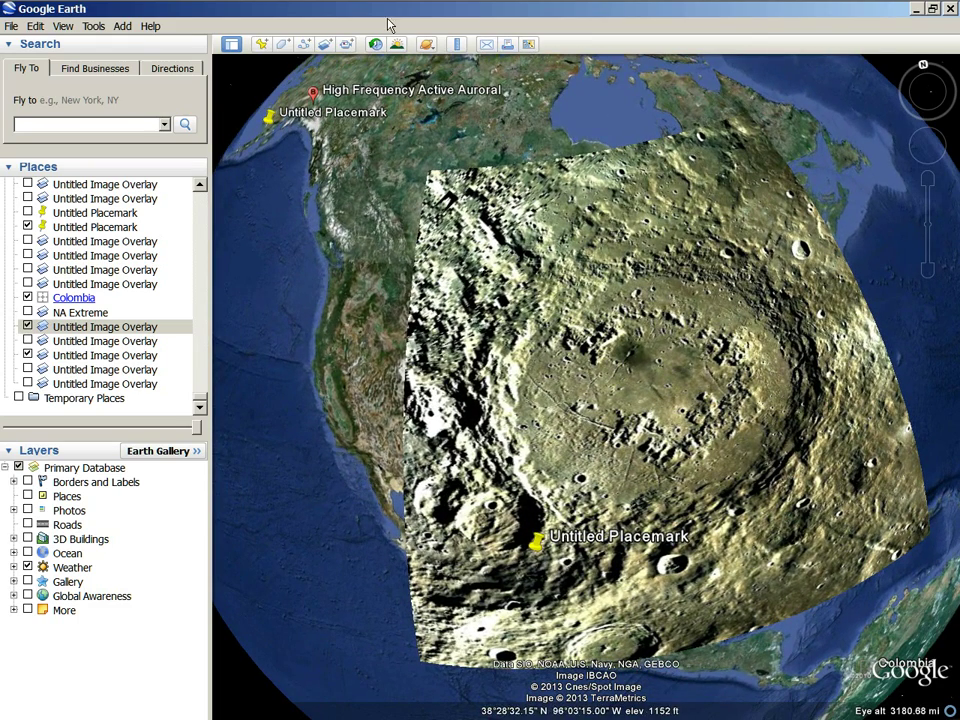
left_click(456, 44)
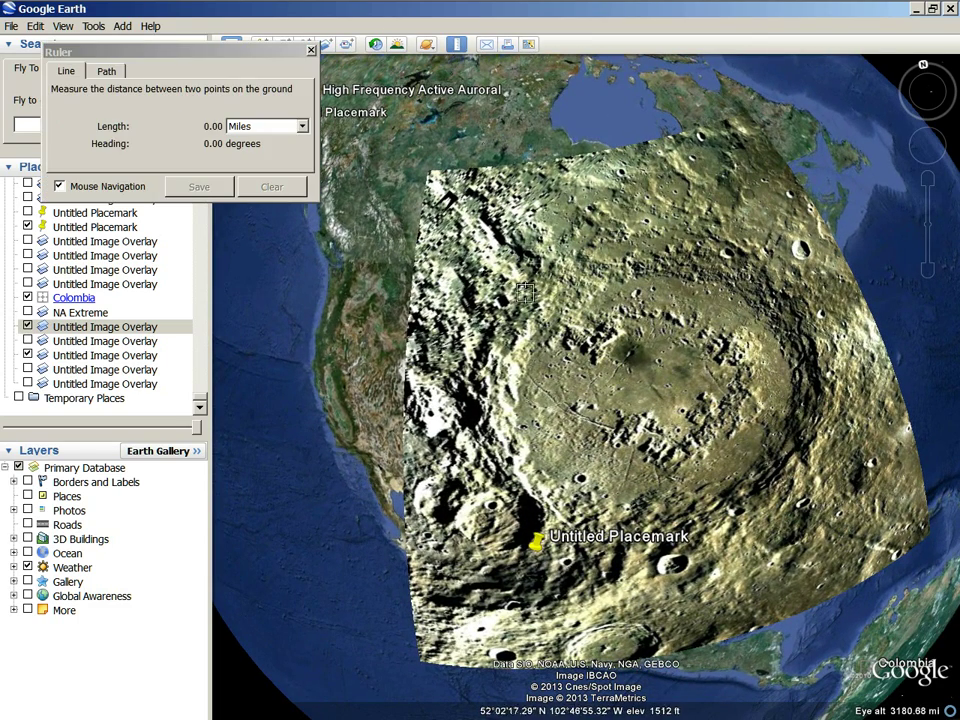
left_click(524, 437)
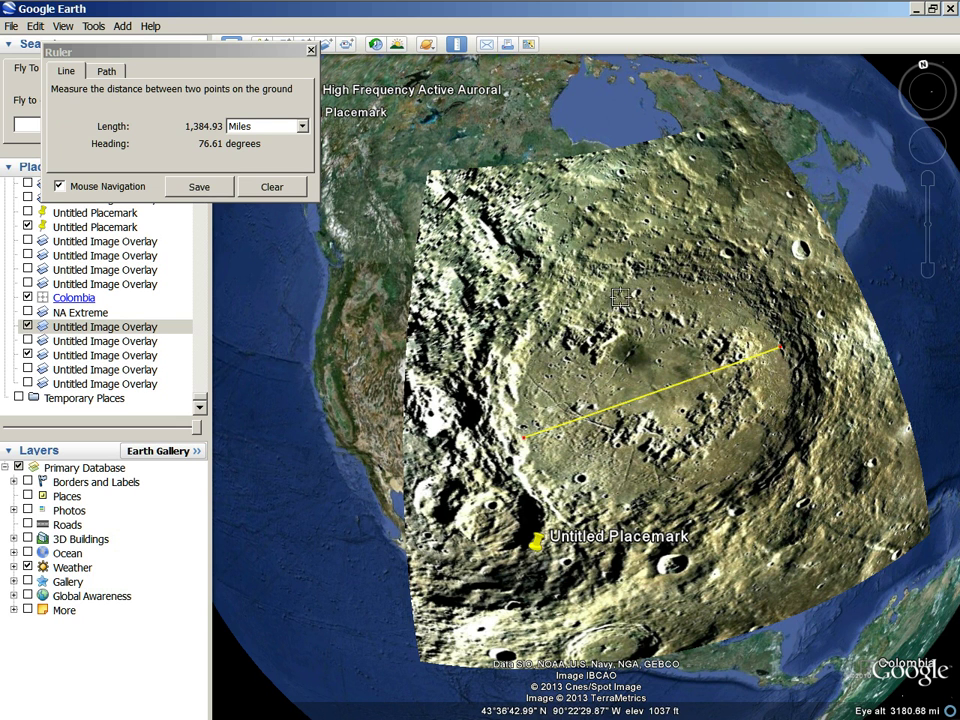
left_click(622, 280)
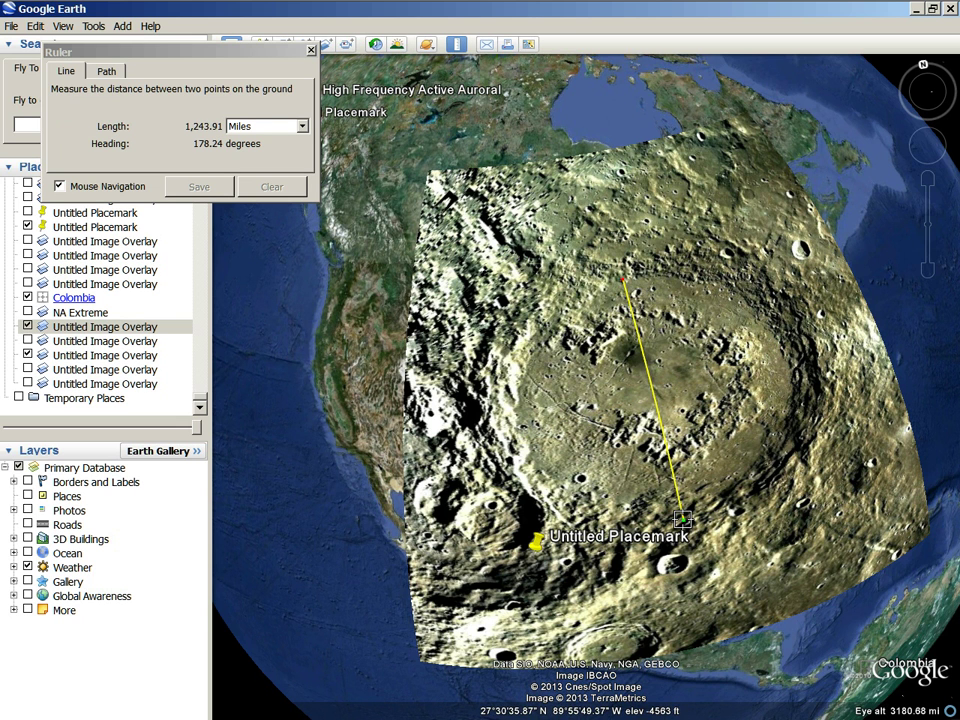
left_click(711, 498)
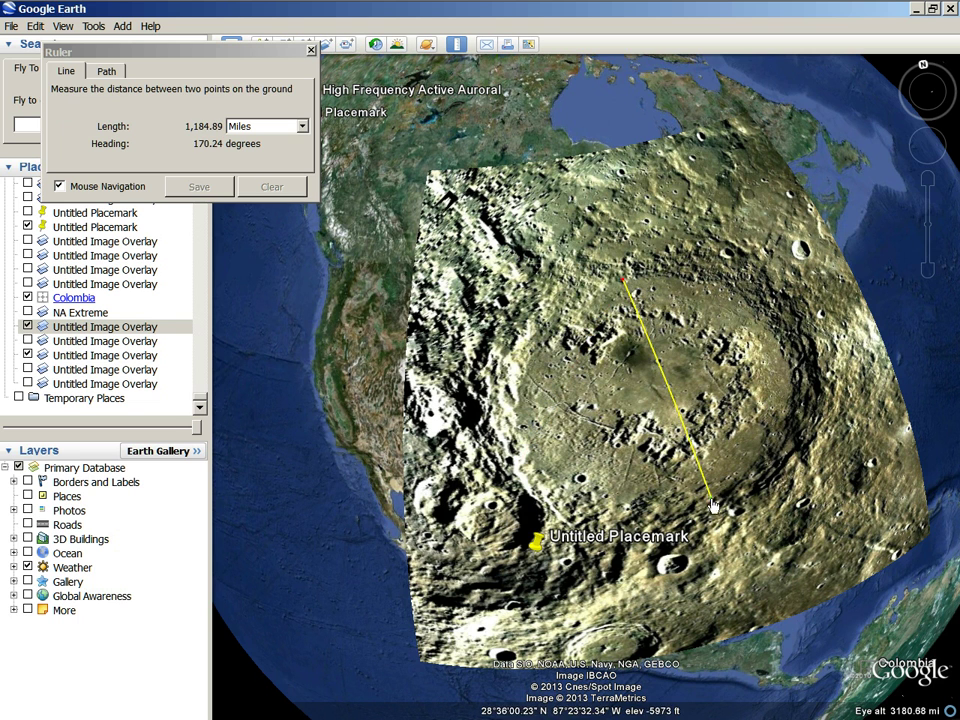
left_click(311, 50)
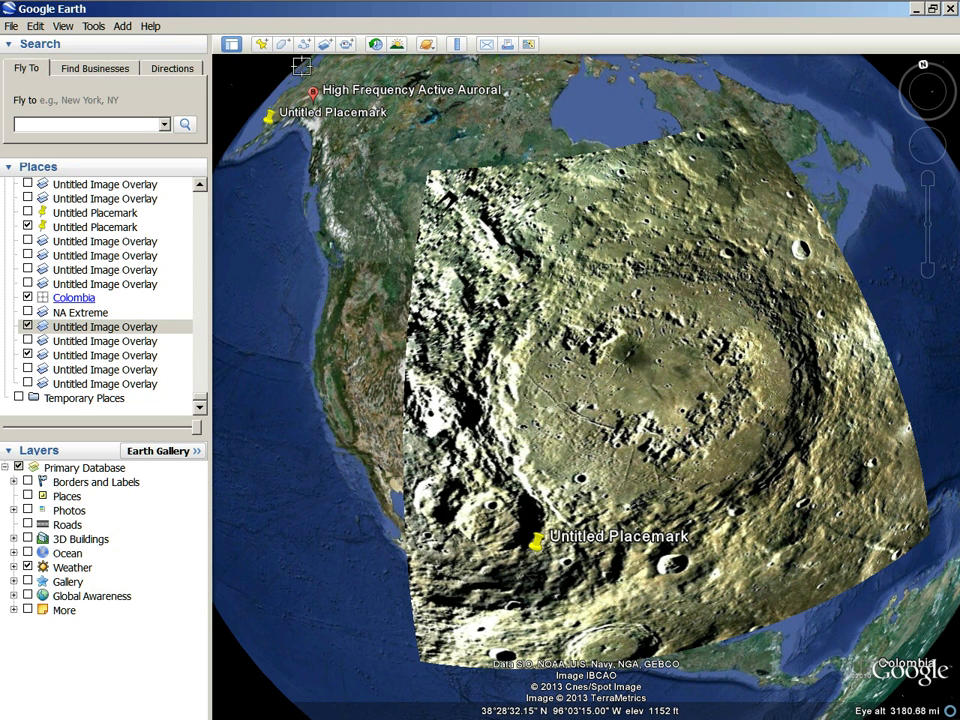
Step: Fade the North America crater overlay to reveal the continent, then restore it and zoom in
left_click(101, 330)
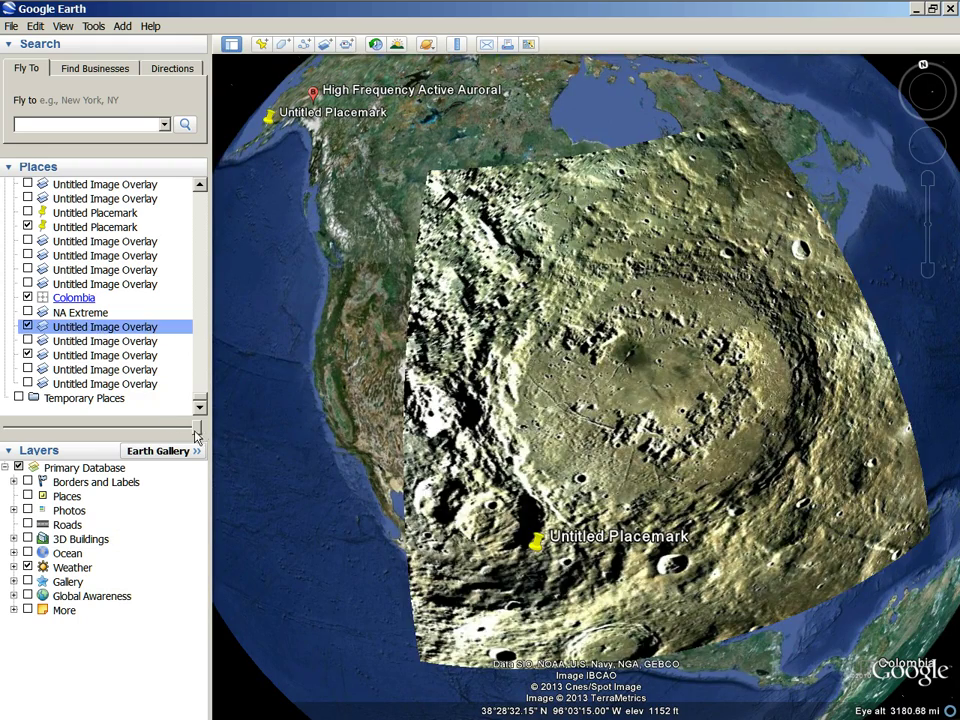
mouse_move(201, 436)
left_mouse_down()
mouse_move(11, 425)
mouse_move(92, 427)
mouse_move(5, 395)
mouse_move(118, 398)
mouse_move(43, 422)
mouse_move(194, 421)
mouse_move(485, 368)
left_mouse_up()
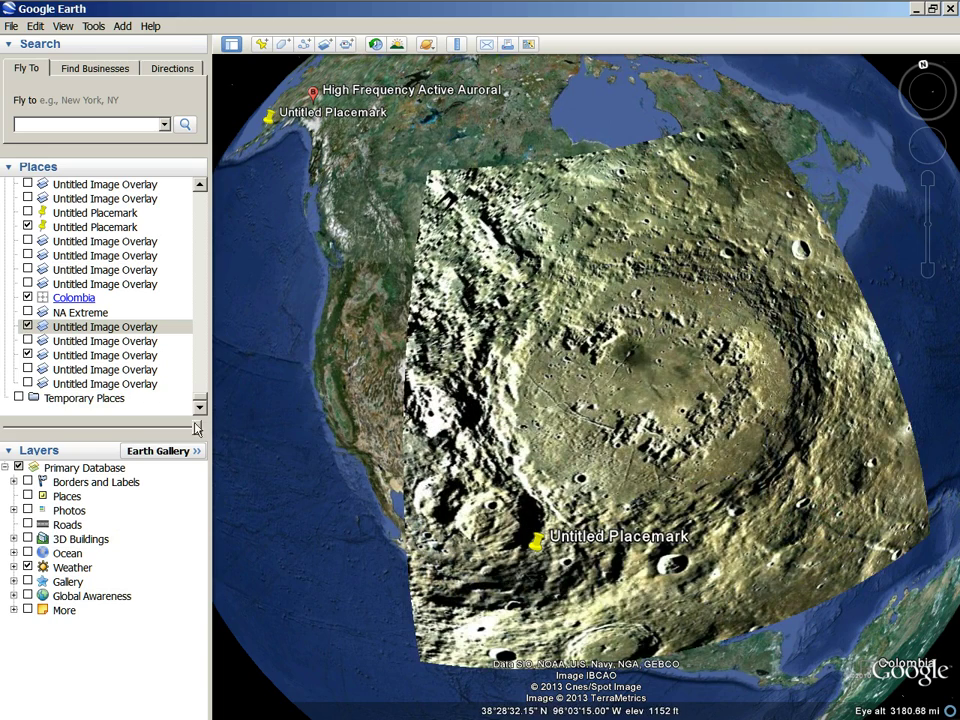
scroll(428, 468, "up", 3)
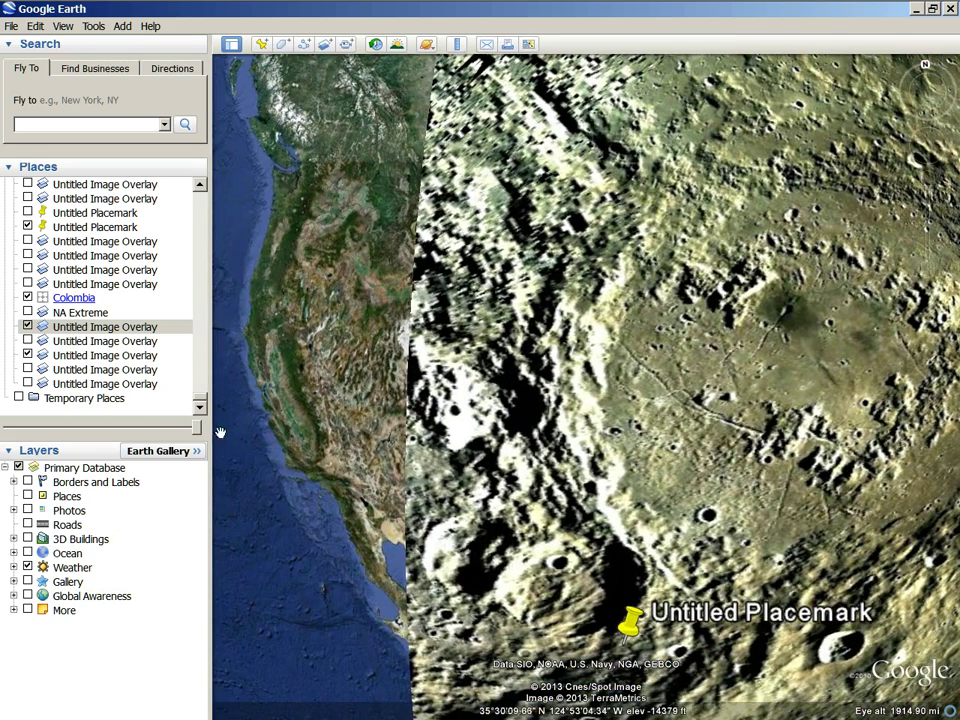
mouse_move(196, 430)
left_mouse_down()
mouse_move(5, 428)
mouse_move(150, 426)
mouse_move(5, 428)
mouse_move(135, 428)
mouse_move(9, 424)
mouse_move(80, 424)
mouse_move(254, 443)
left_mouse_up()
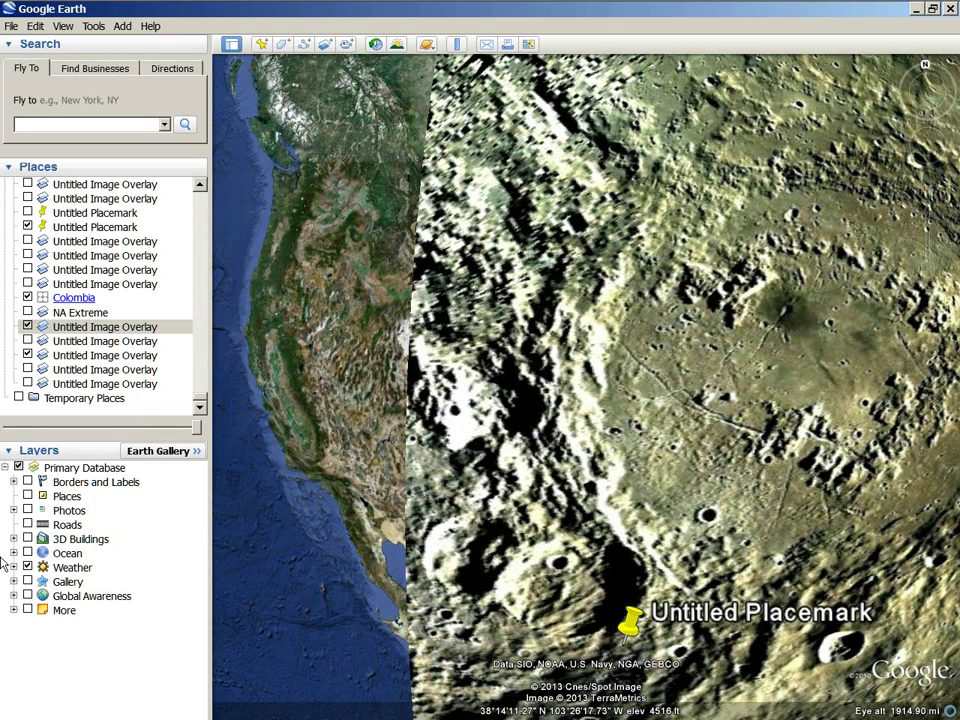
Step: Show the weather clouds at full strength and hide the Conditions and Ocean Observations sublayers
left_click(64, 568)
left_click_drag(15, 430, 196, 428)
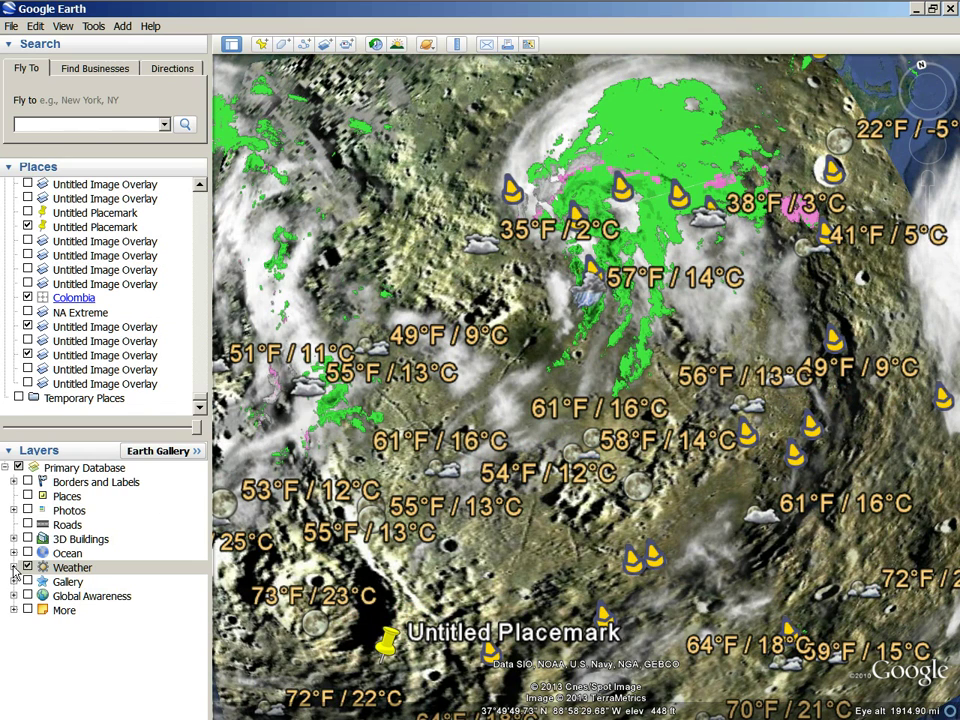
left_click(13, 567)
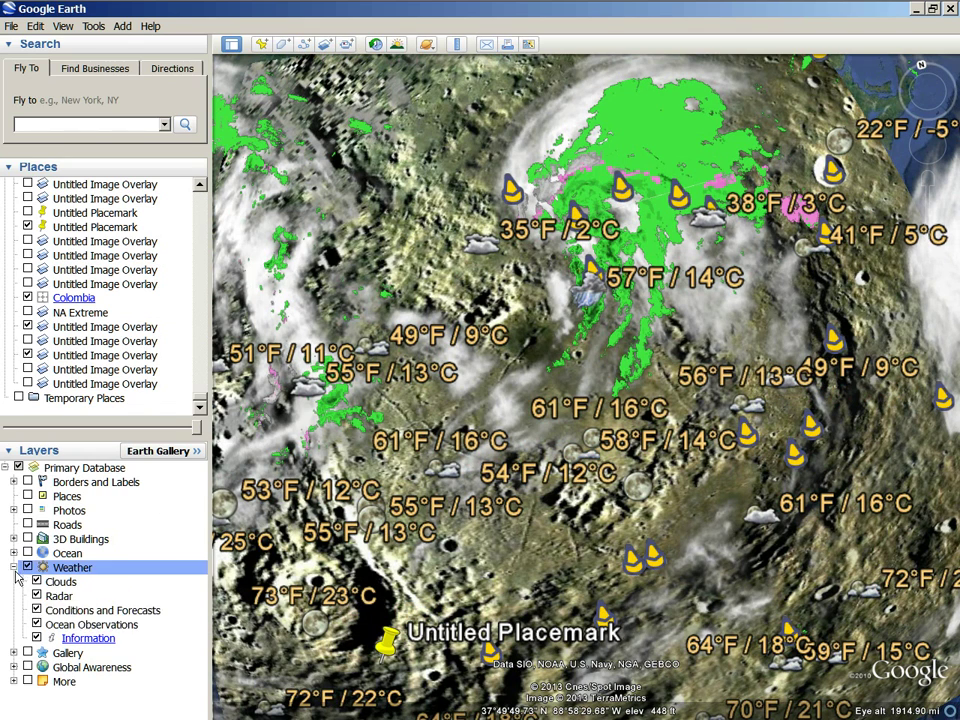
left_click(36, 610)
left_click(37, 638)
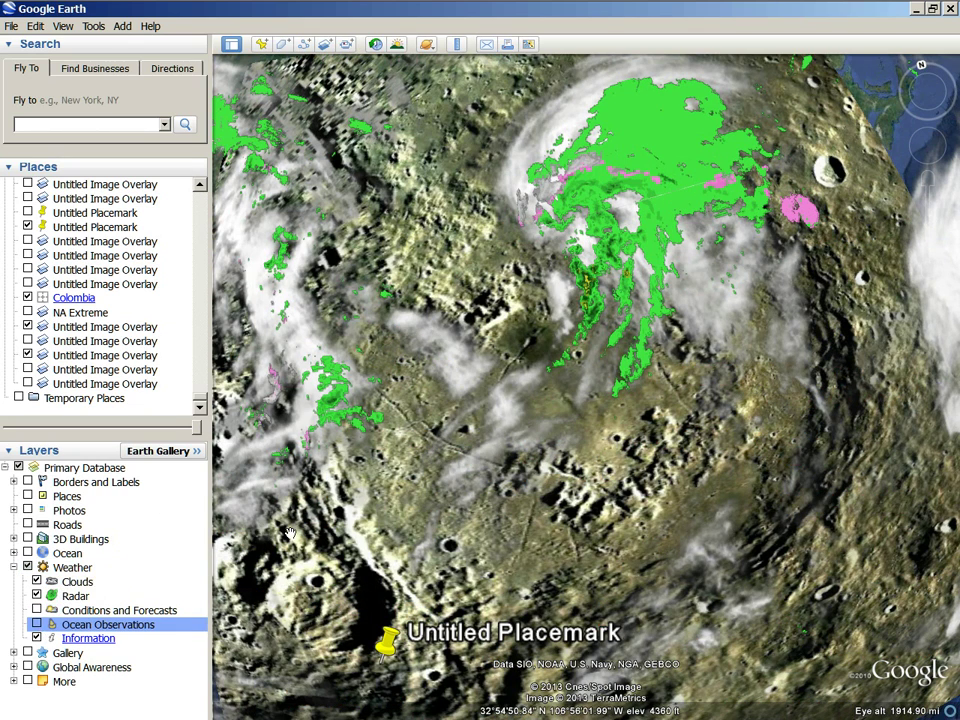
Step: Try fading the Weather layer's clouds and radar in and out over the crater
left_click(60, 568)
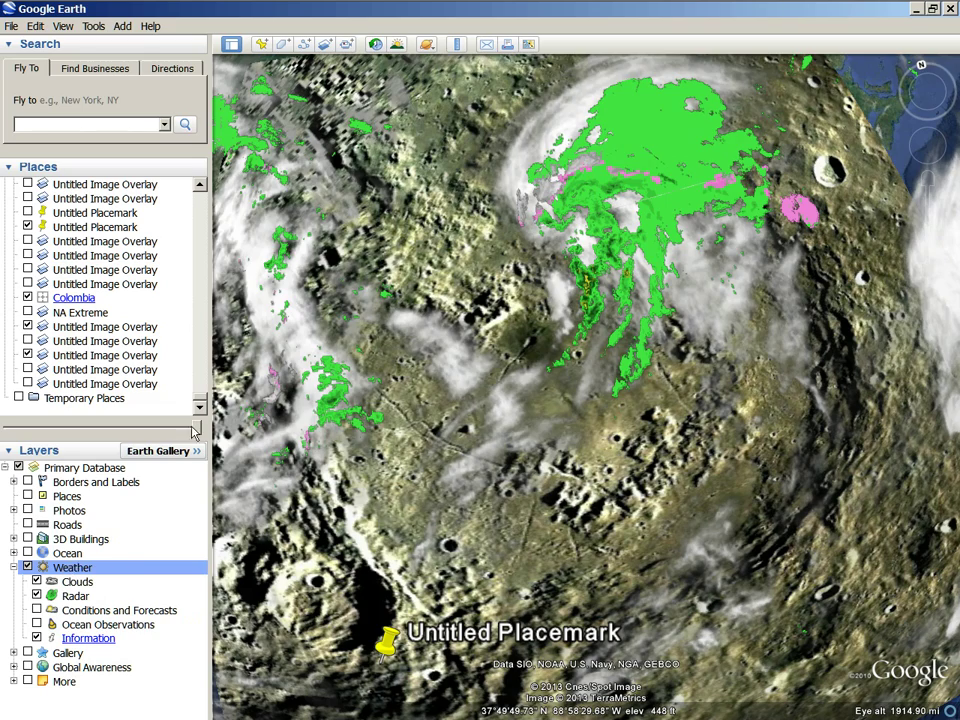
mouse_move(197, 430)
left_mouse_down()
mouse_move(5, 432)
mouse_move(98, 450)
left_mouse_up()
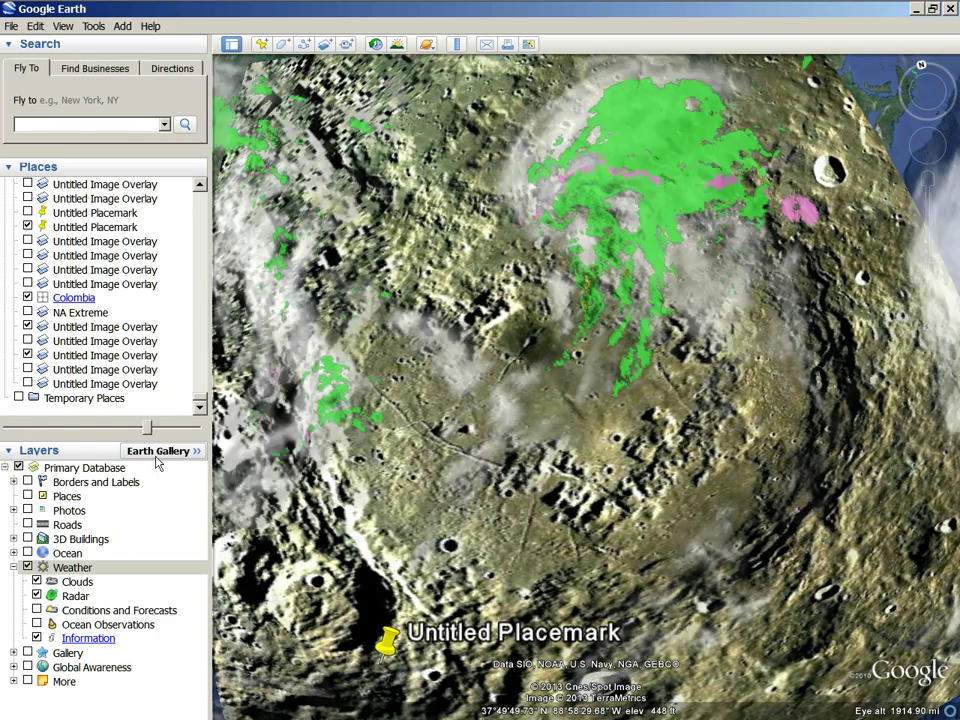
mouse_move(98, 450)
left_mouse_down()
mouse_move(197, 430)
mouse_move(8, 428)
mouse_move(189, 460)
mouse_move(5, 428)
mouse_move(447, 418)
left_mouse_up()
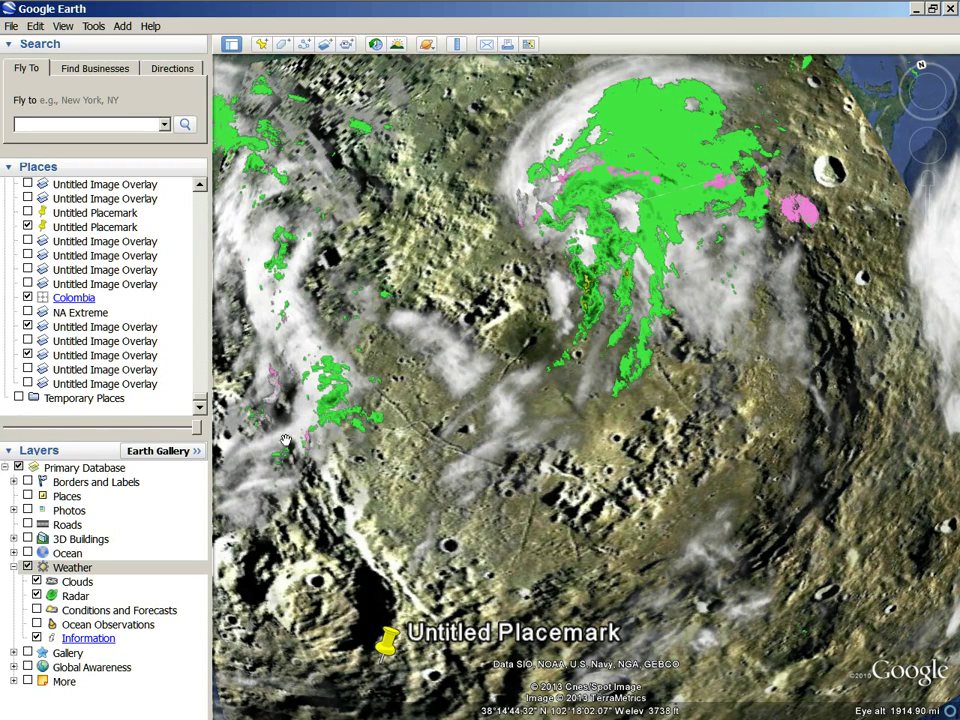
mouse_move(197, 432)
left_mouse_down()
mouse_move(10, 428)
mouse_move(197, 430)
mouse_move(85, 443)
mouse_move(193, 460)
mouse_move(10, 428)
mouse_move(197, 428)
left_mouse_up()
scroll(742, 354, "down", 3)
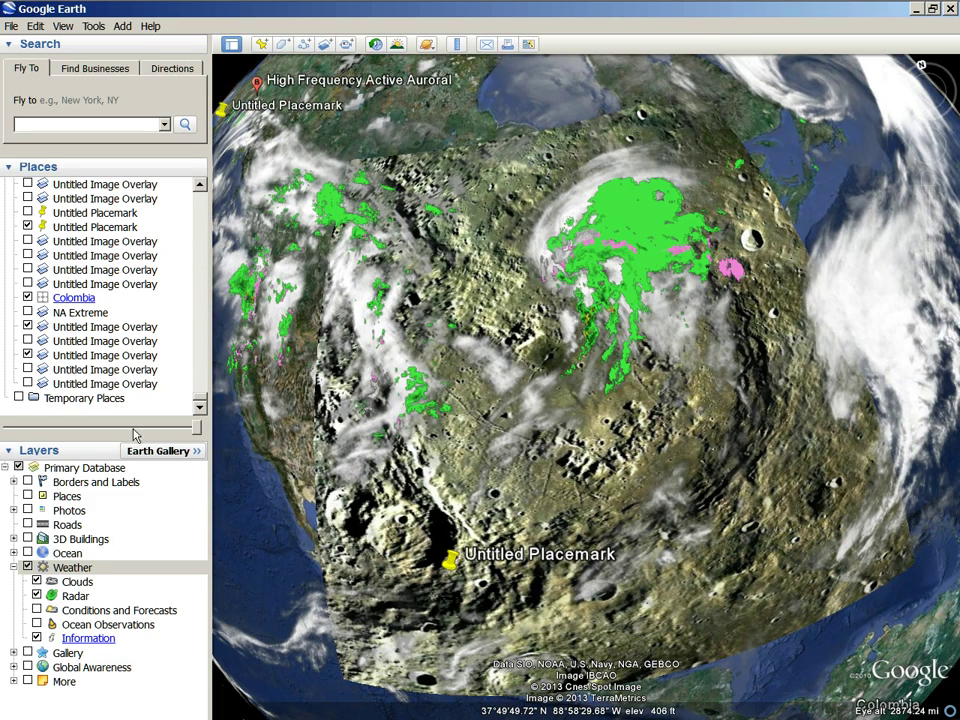
mouse_move(193, 435)
left_mouse_down()
mouse_move(5, 425)
mouse_move(197, 426)
mouse_move(40, 425)
mouse_move(248, 445)
left_mouse_up()
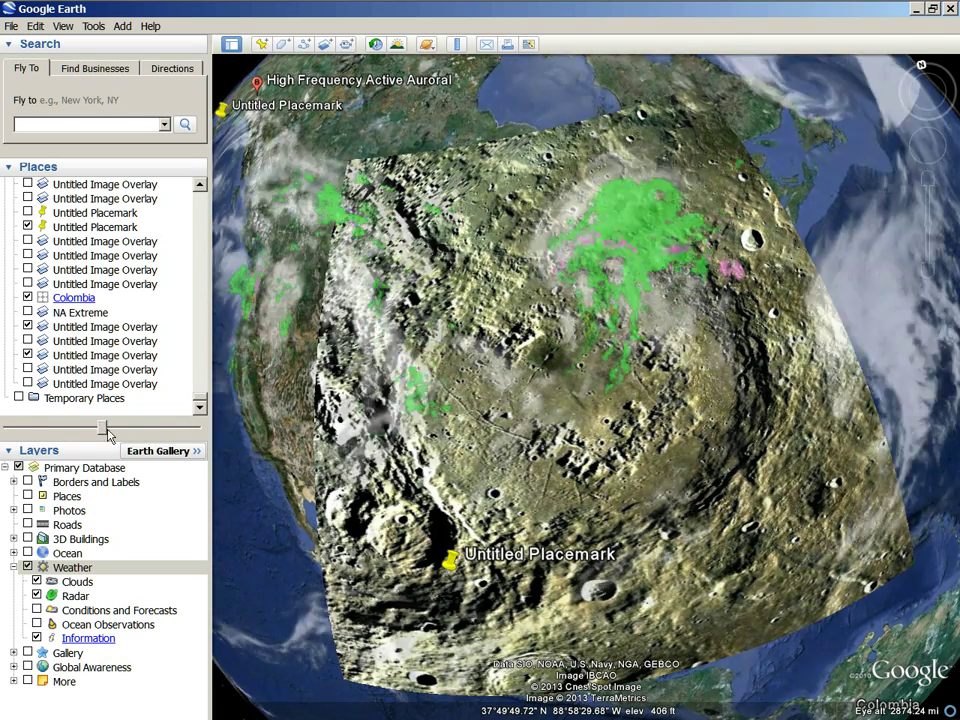
Step: Recentre North America and fade the weather clouds and radar out completely
left_click_drag(330, 535, 455, 533)
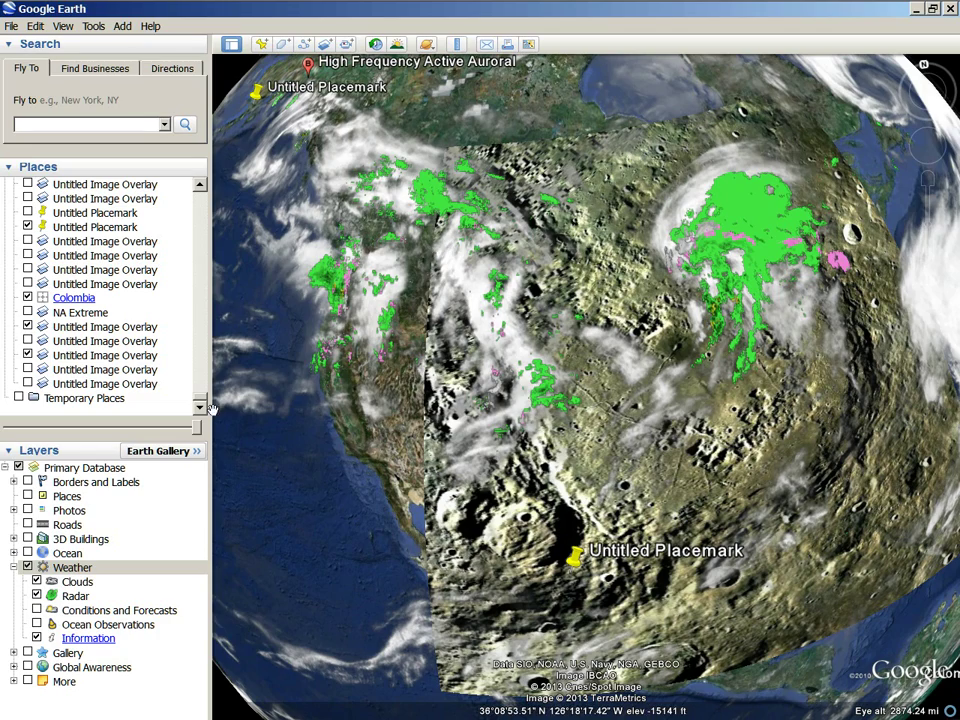
left_click_drag(197, 426, 92, 437)
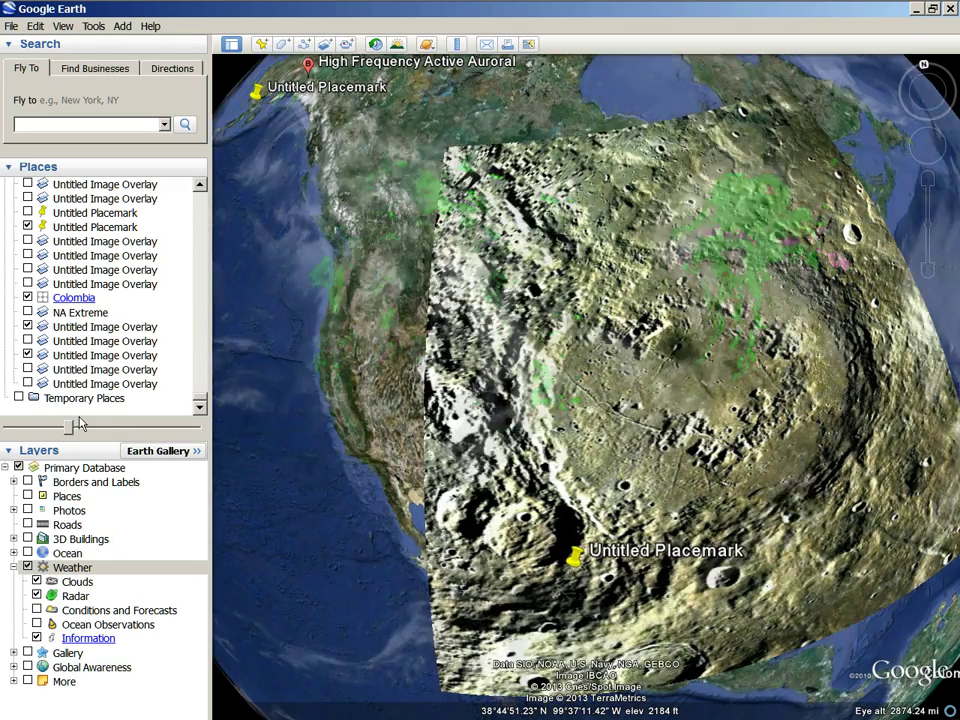
left_click_drag(92, 437, 197, 426)
scroll(555, 440, "down", 3)
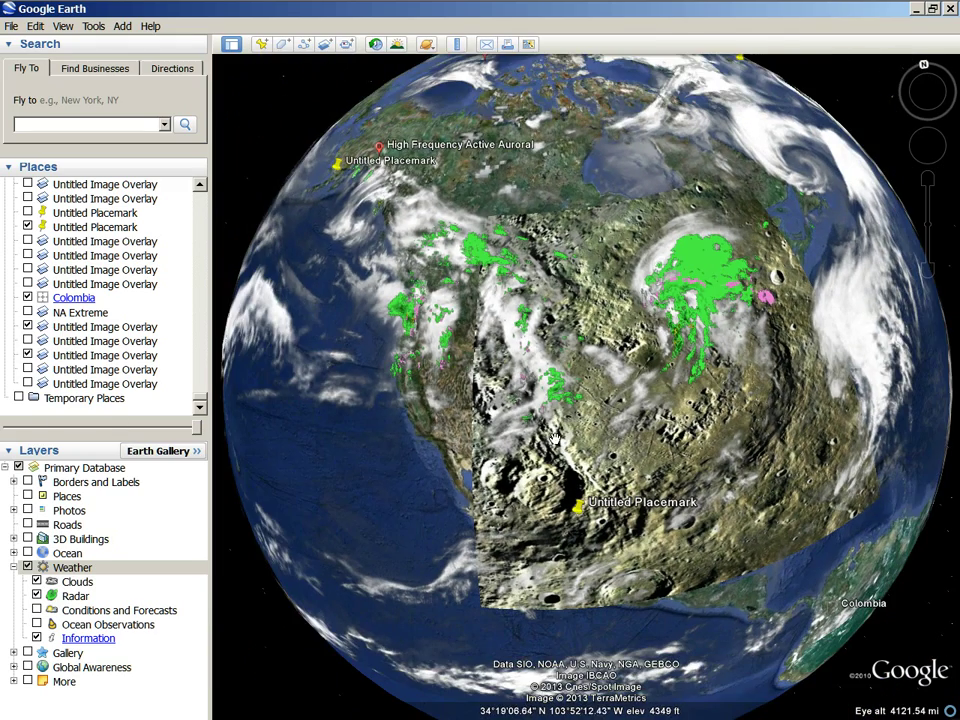
left_click_drag(555, 440, 562, 289)
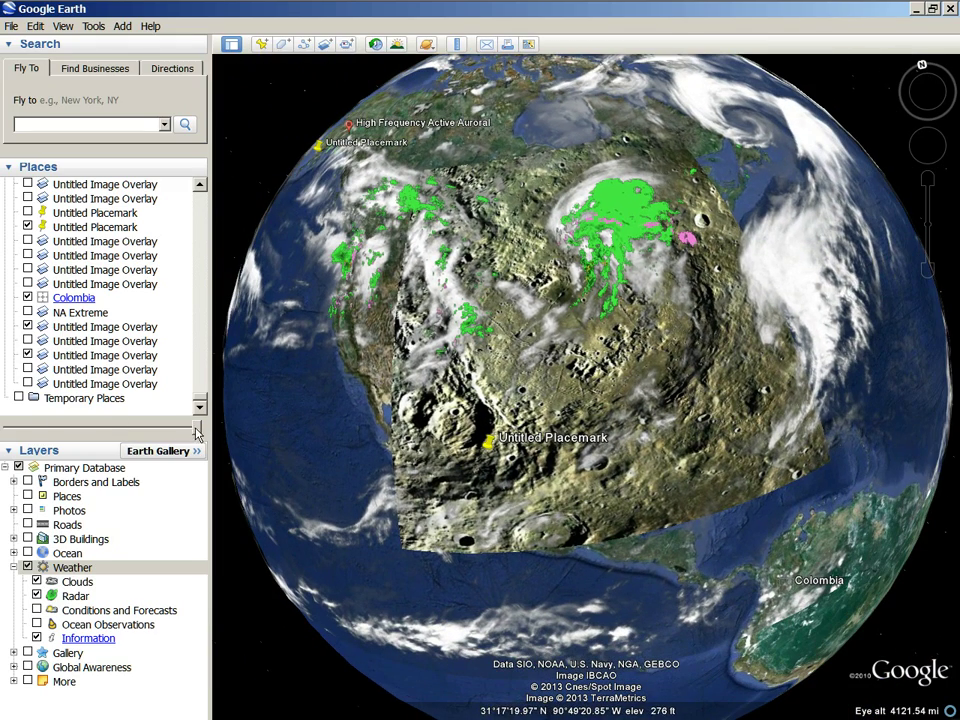
mouse_move(196, 430)
left_mouse_down()
mouse_move(5, 418)
mouse_move(59, 427)
left_mouse_up()
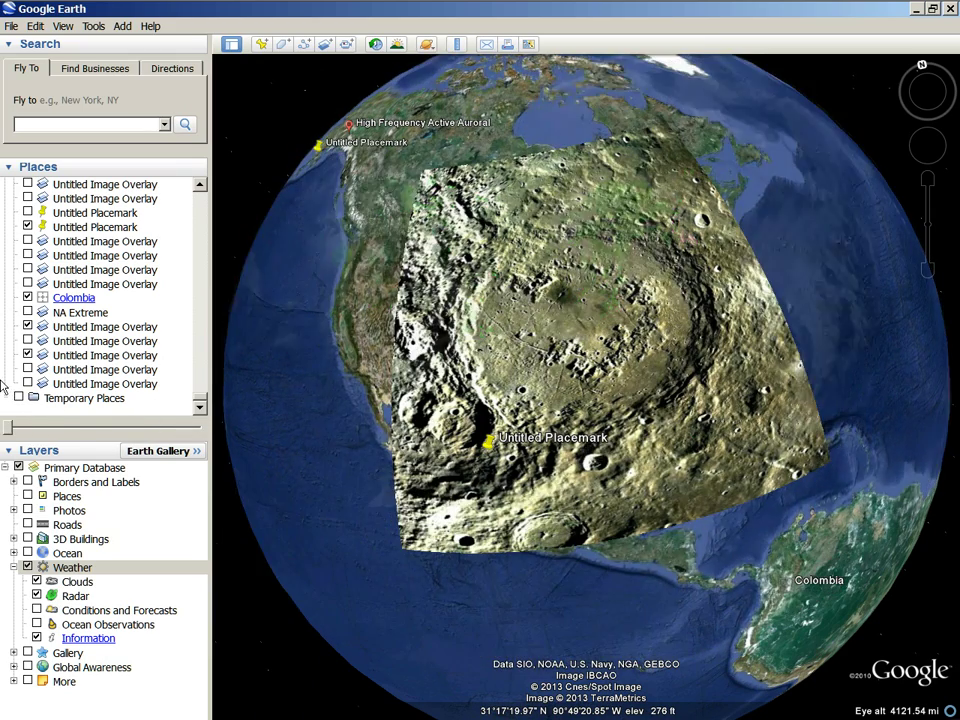
Step: Restore the weather clouds to full visibility and zoom out over South America
left_click_drag(59, 427, 248, 424)
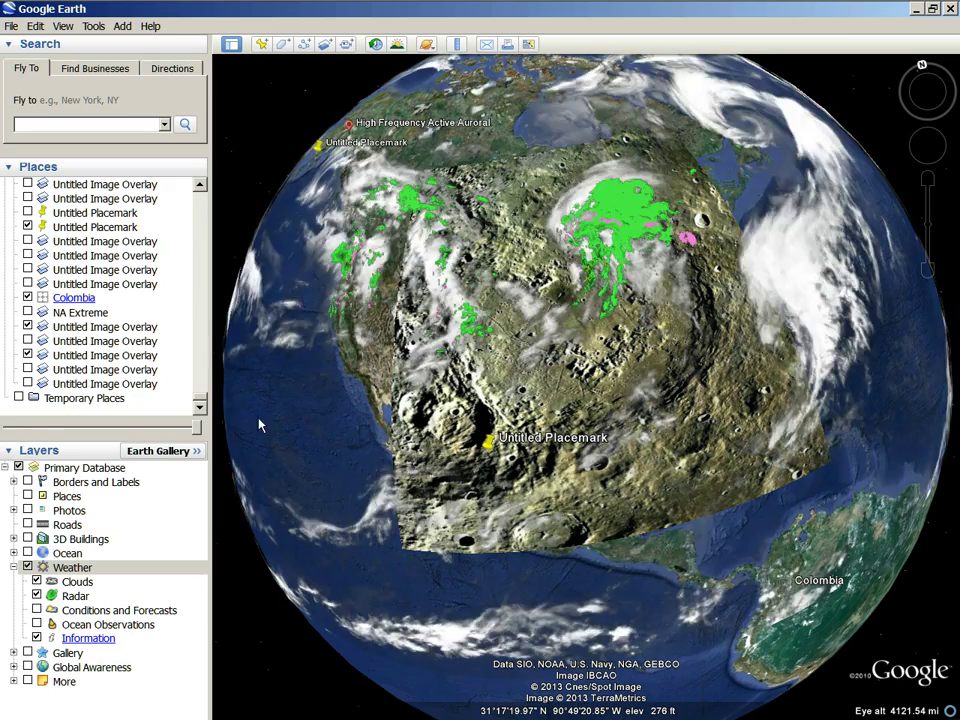
scroll(504, 416, "down", 3)
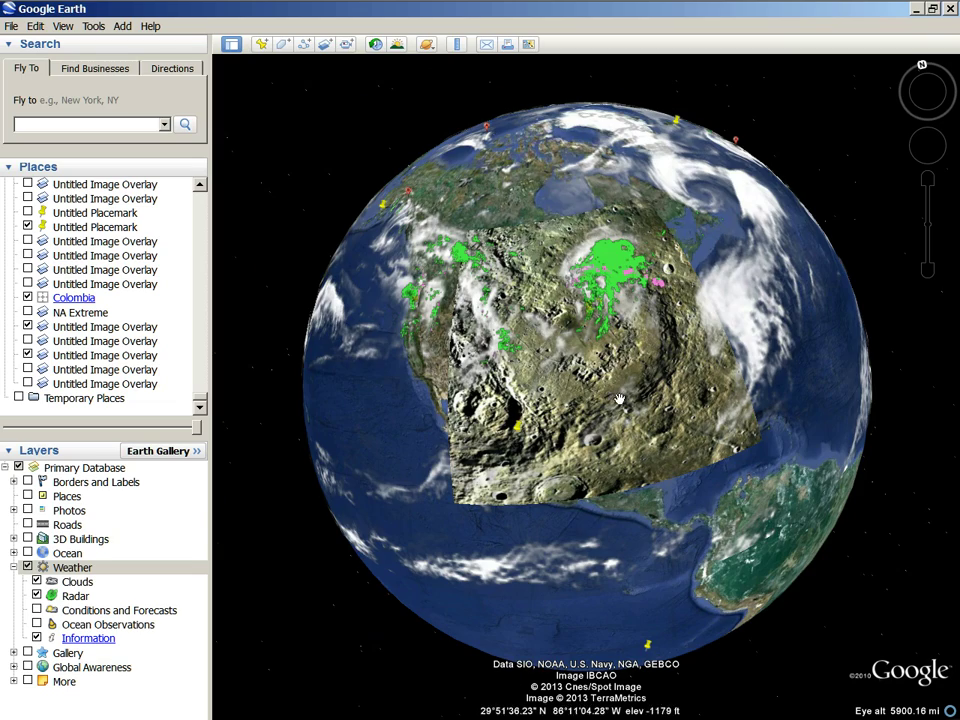
key("Down")
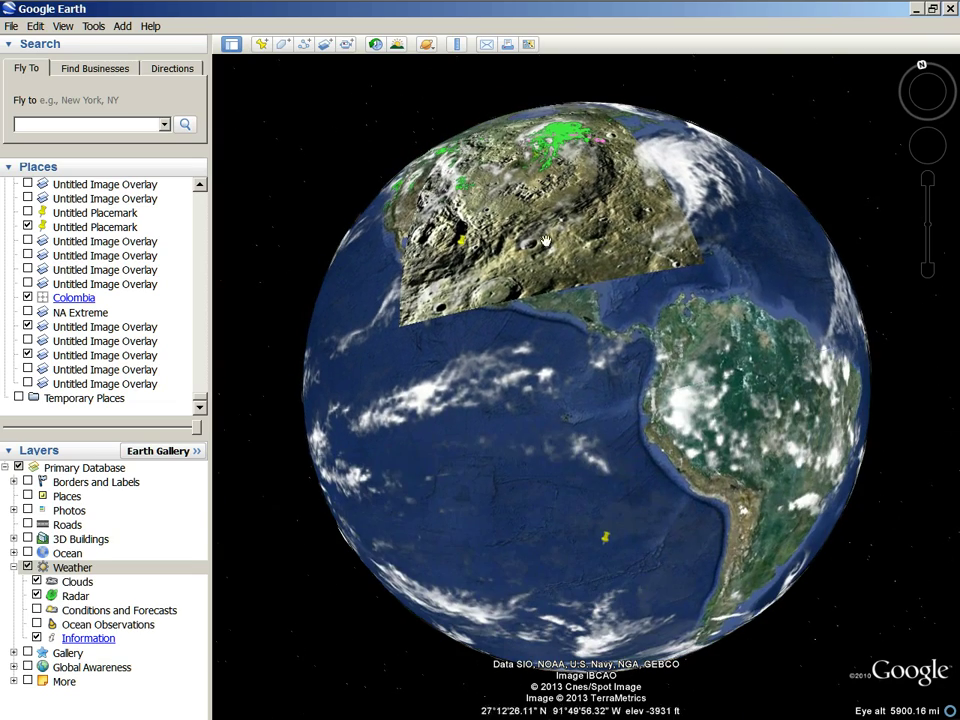
Step: Turn the globe to face Antarctica and the South Magnetic Pole, then zoom in
key("Left")
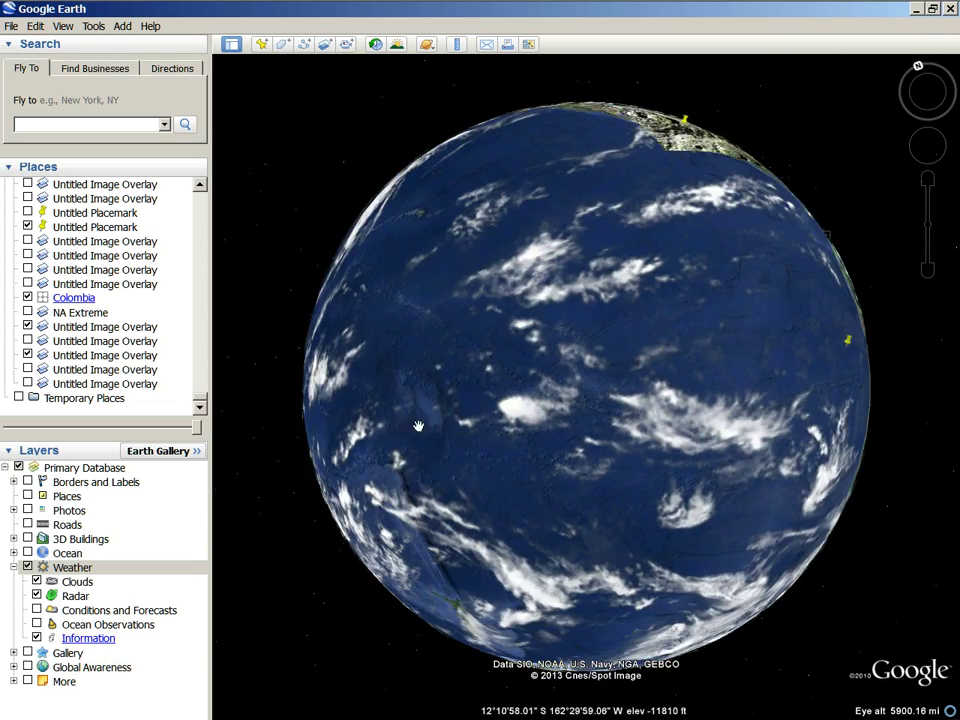
key("Left")
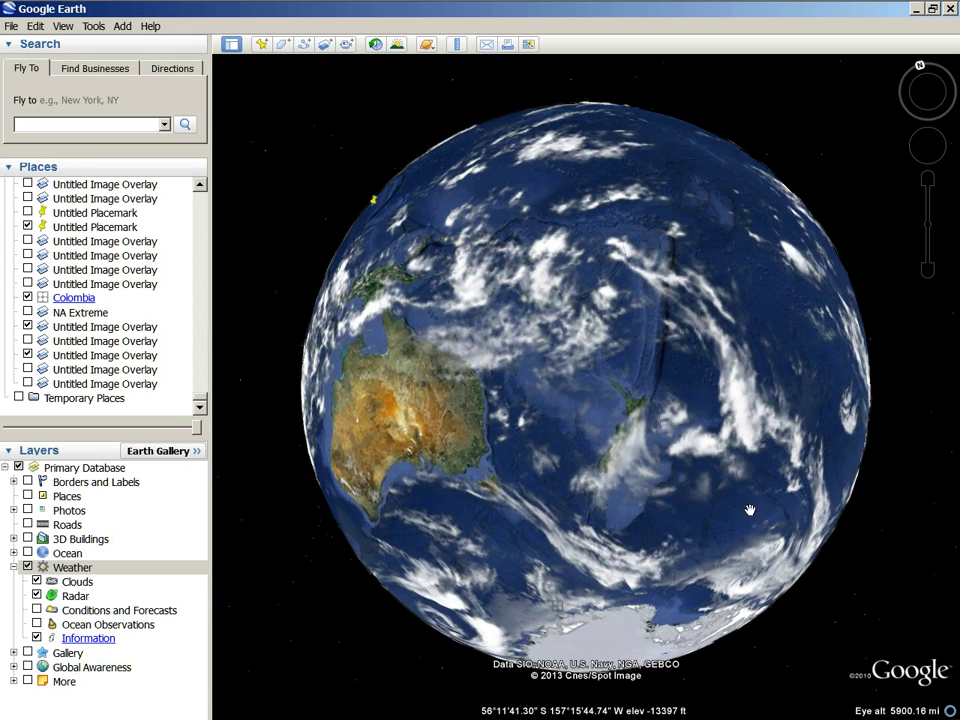
left_click_drag(750, 512, 555, 342)
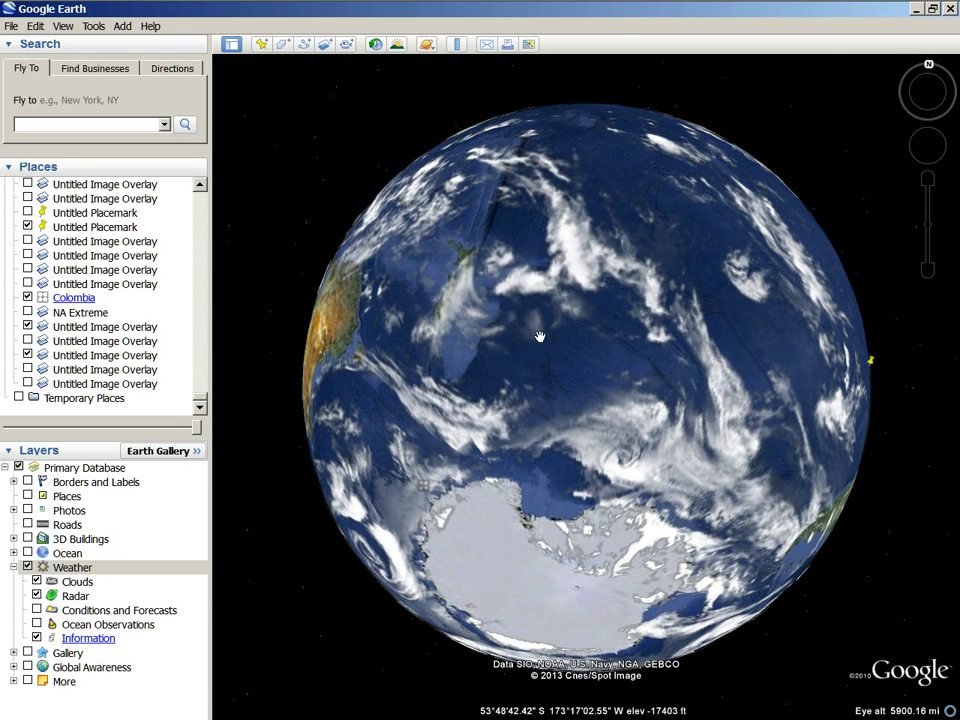
left_click_drag(563, 310, 639, 451)
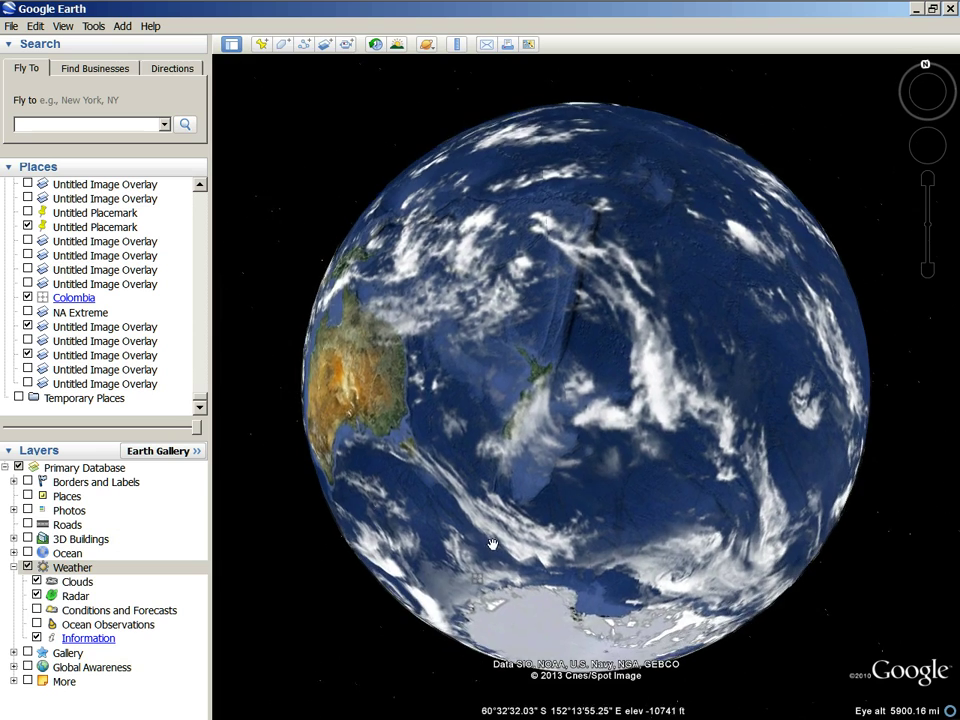
left_click_drag(502, 566, 773, 313)
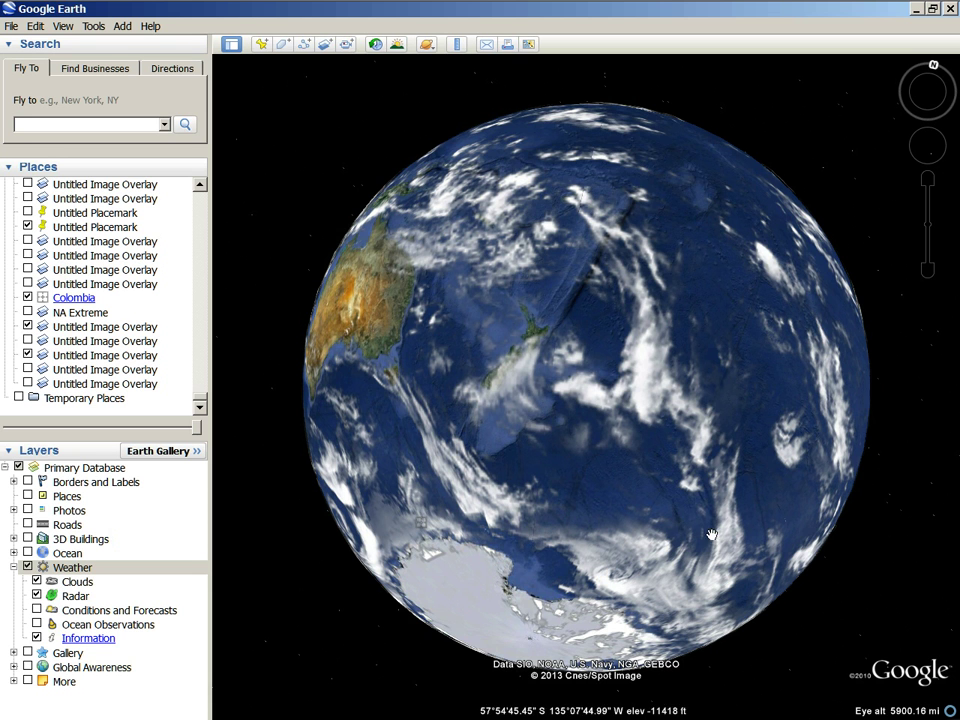
left_click_drag(712, 532, 634, 350)
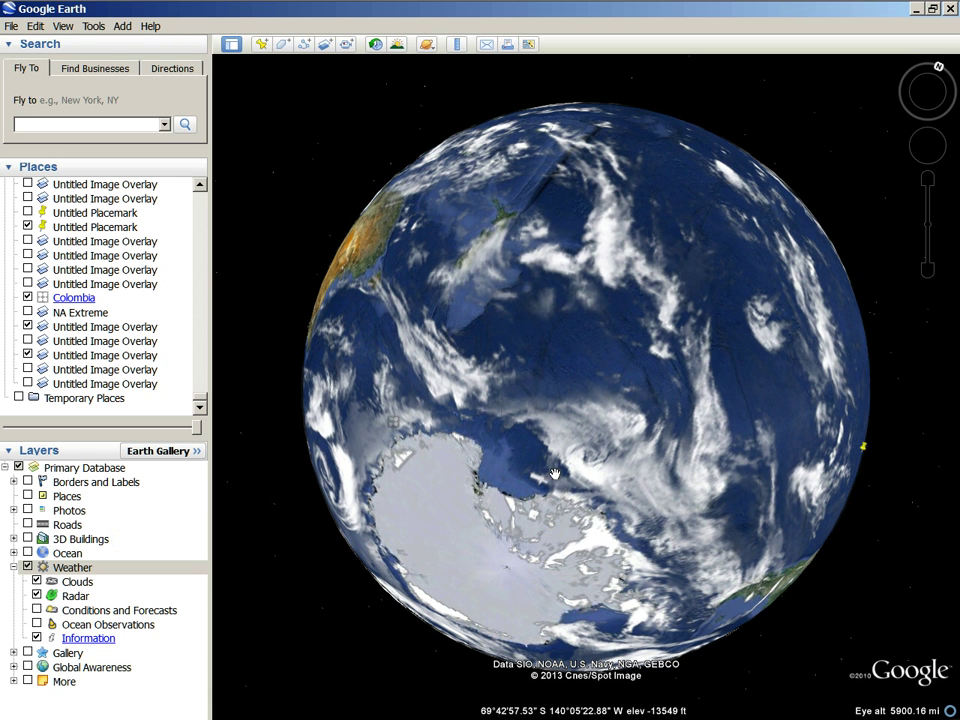
left_click_drag(524, 488, 498, 419)
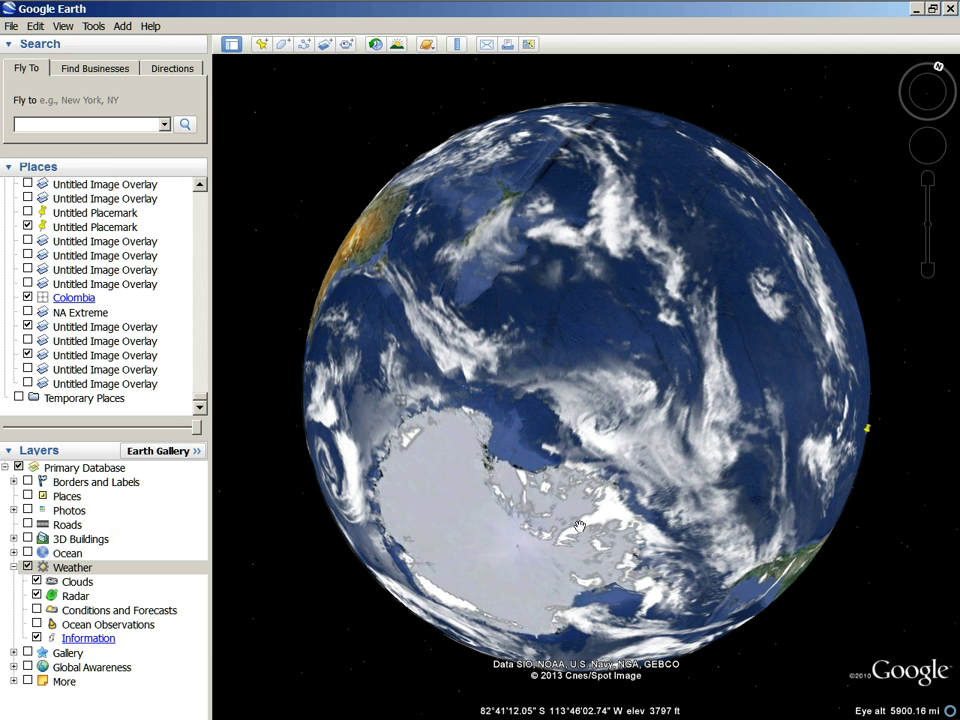
left_click_drag(481, 543, 475, 488)
scroll(493, 489, "up", 2)
scroll(523, 493, "down", 2)
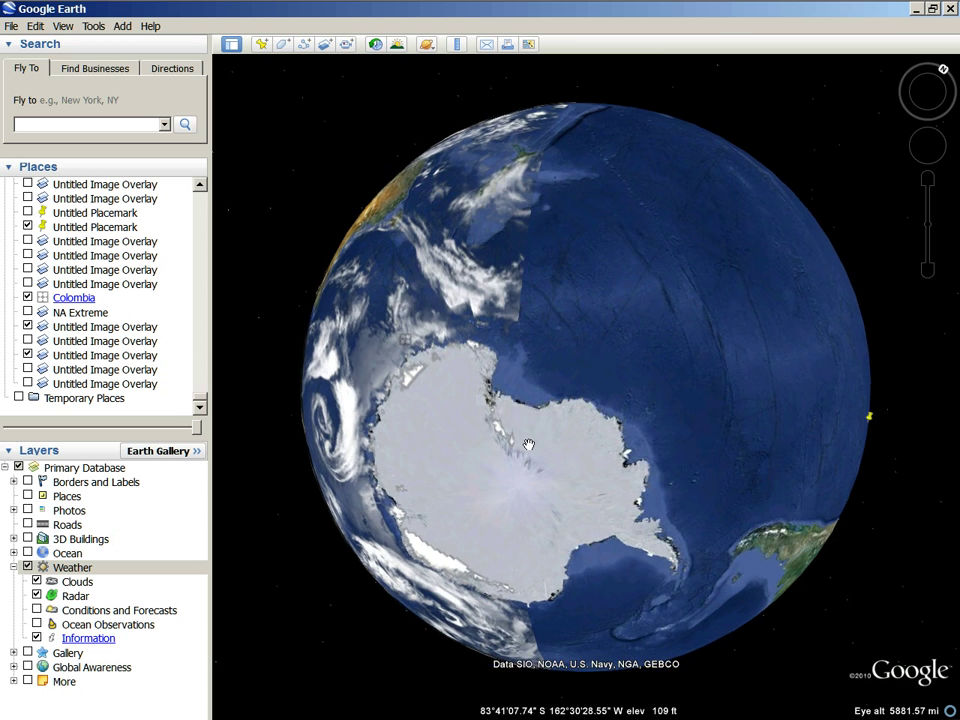
scroll(529, 444, "up", 2)
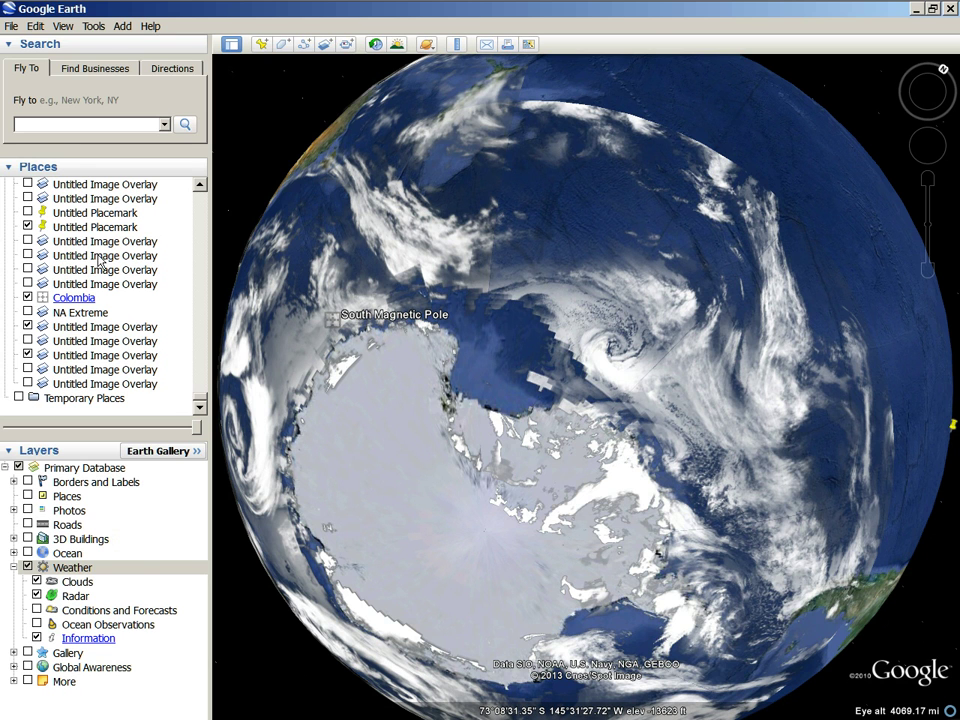
Step: Save the current Antarctic view as the JPEG image 'sac'
left_click(11, 27)
mouse_move(27, 62)
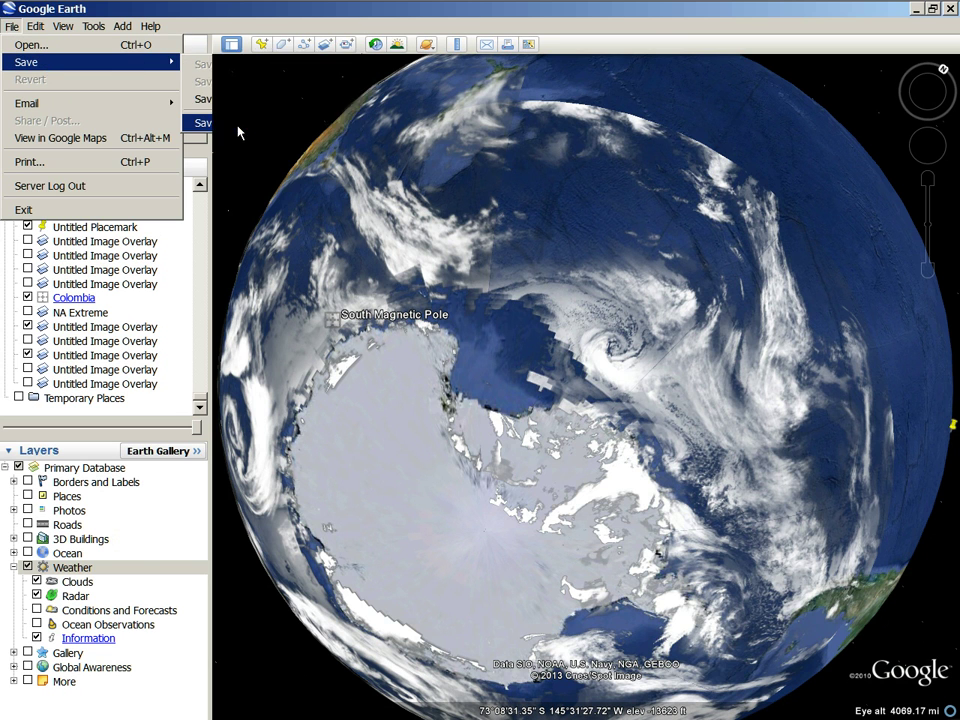
left_click(240, 124)
mouse_move(156, 335)
type("sac")
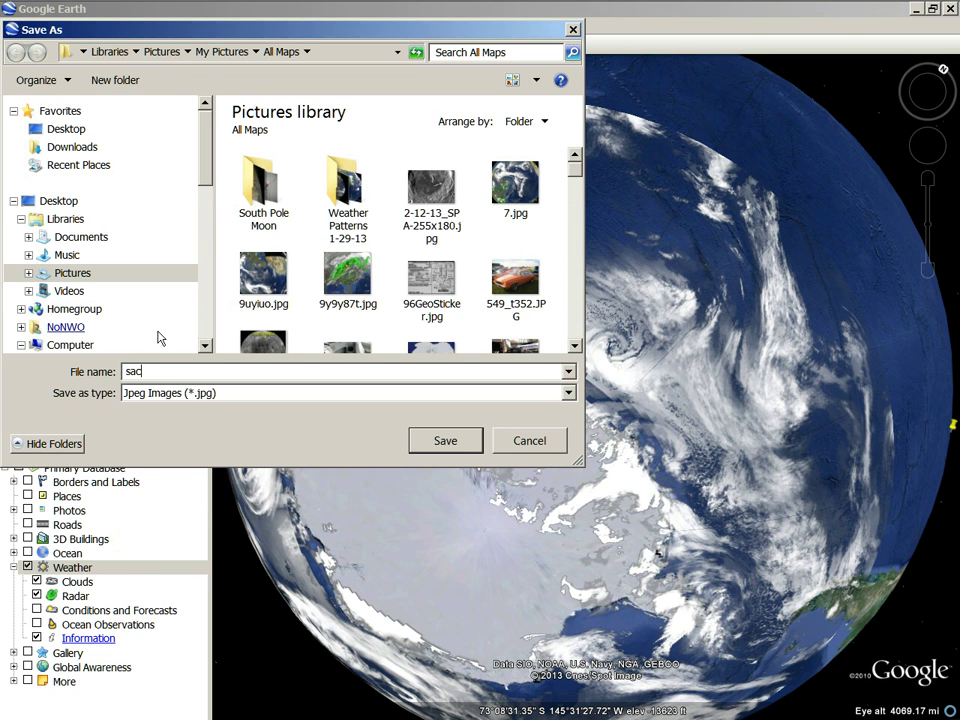
left_click(445, 440)
Step: Hide the Weather layer and zoom in on the Pacific near Hawaii
scroll(495, 220, "down", 3)
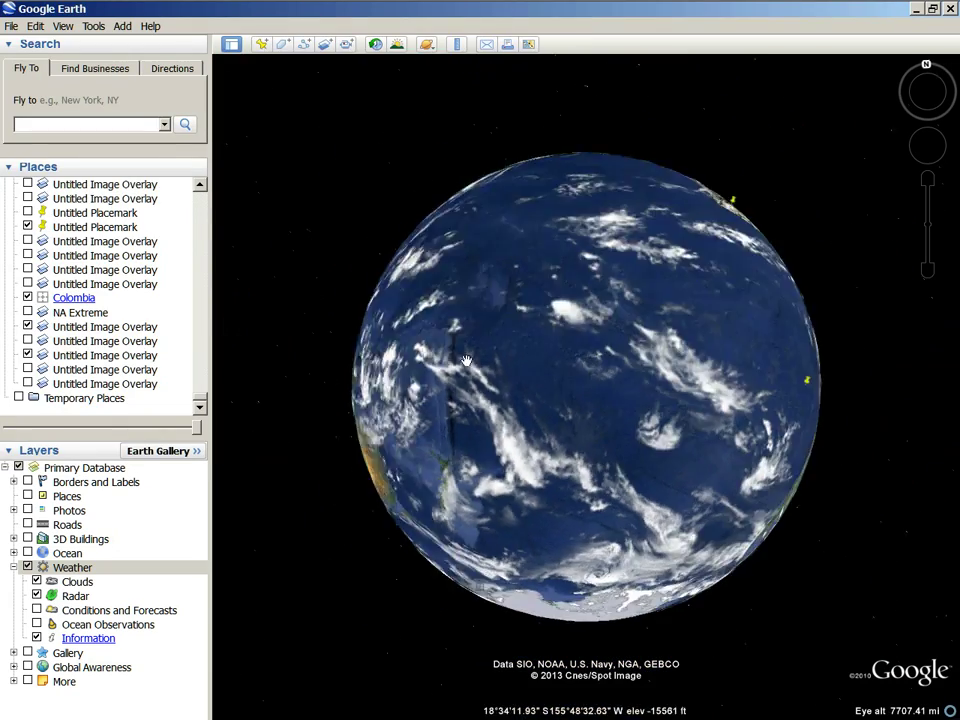
left_click(27, 567)
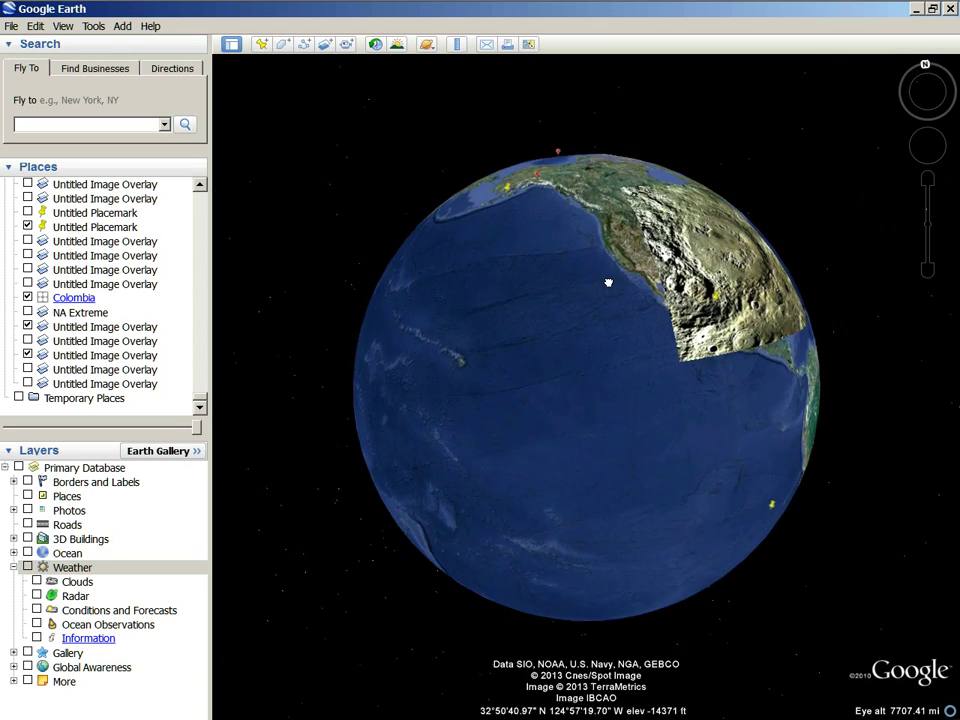
scroll(479, 438, "up", 2)
scroll(479, 438, "up", 2)
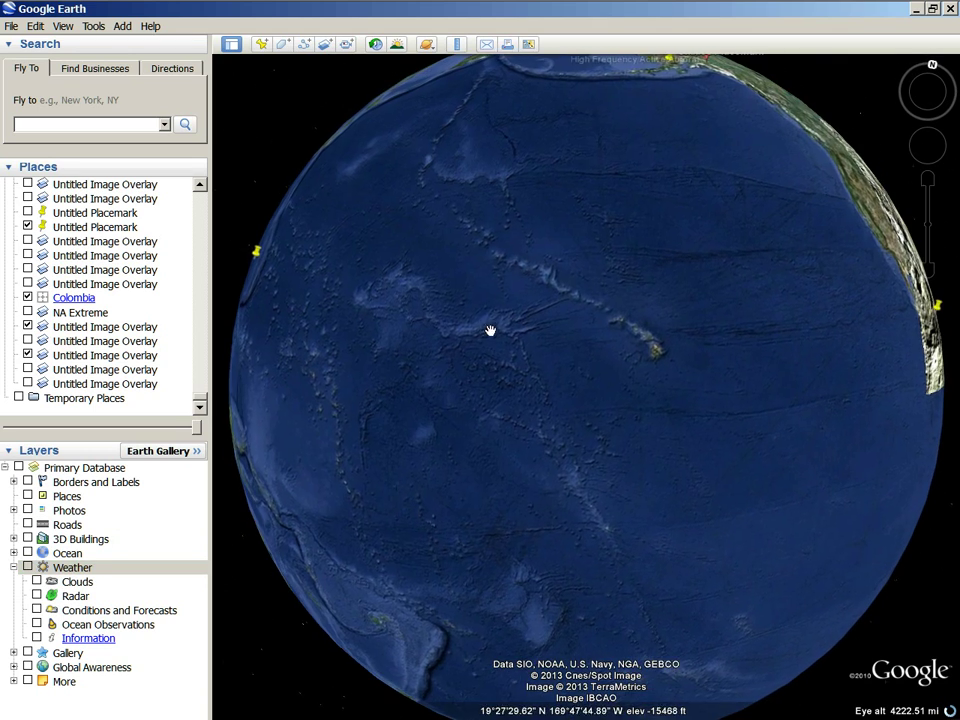
Step: Add a new image overlay using the saved sac.jpg cloud picture
left_click(326, 44)
left_click(334, 174)
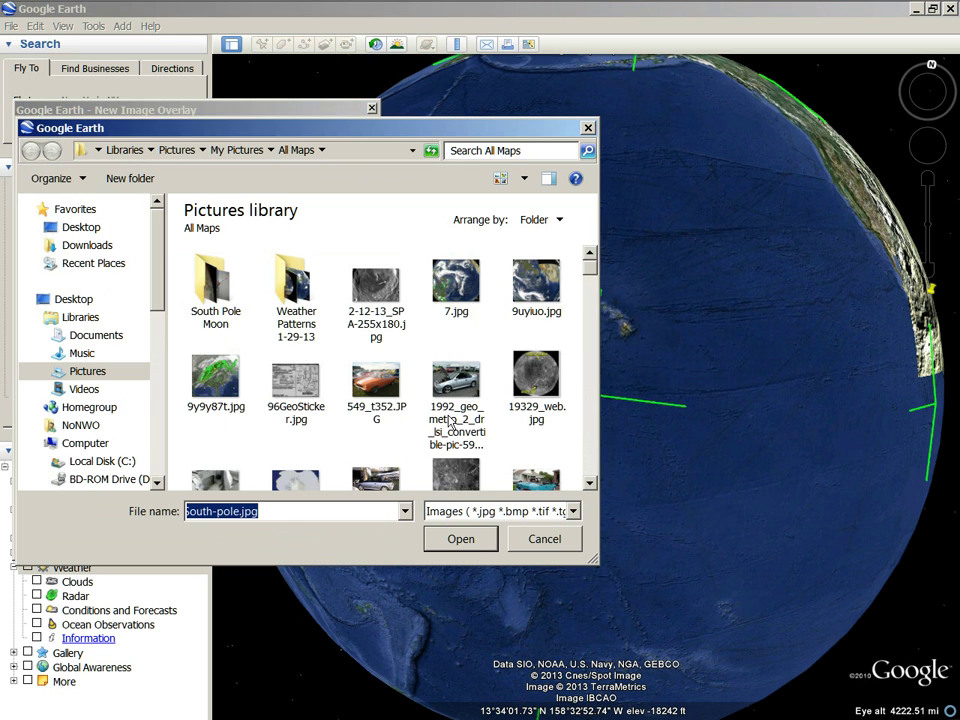
left_click_drag(604, 260, 600, 437)
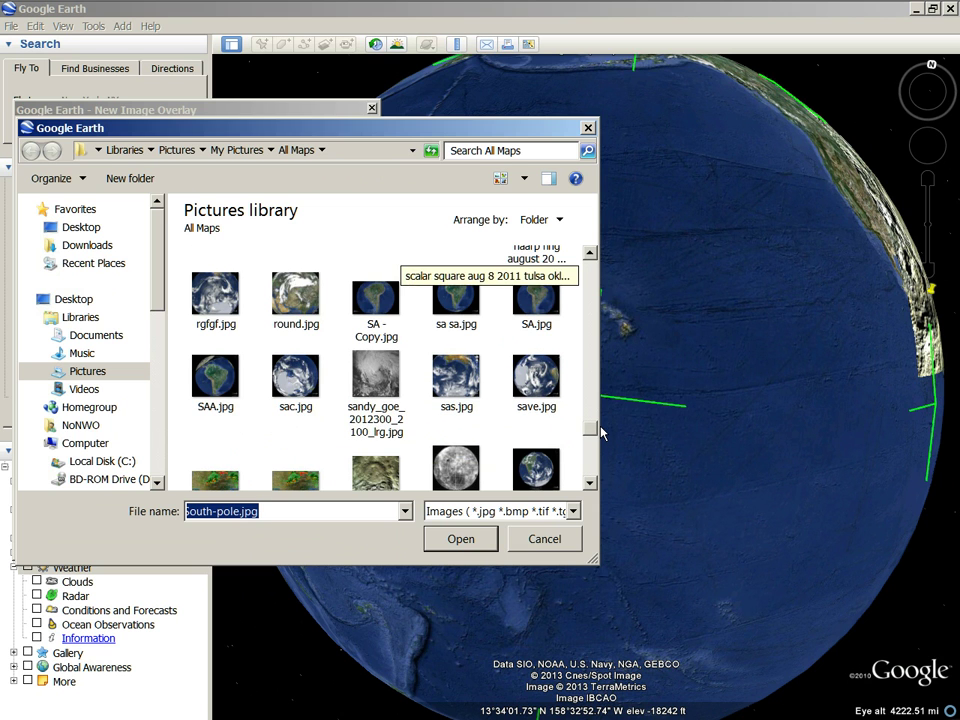
left_click(272, 450)
scroll(262, 440, "down", 1)
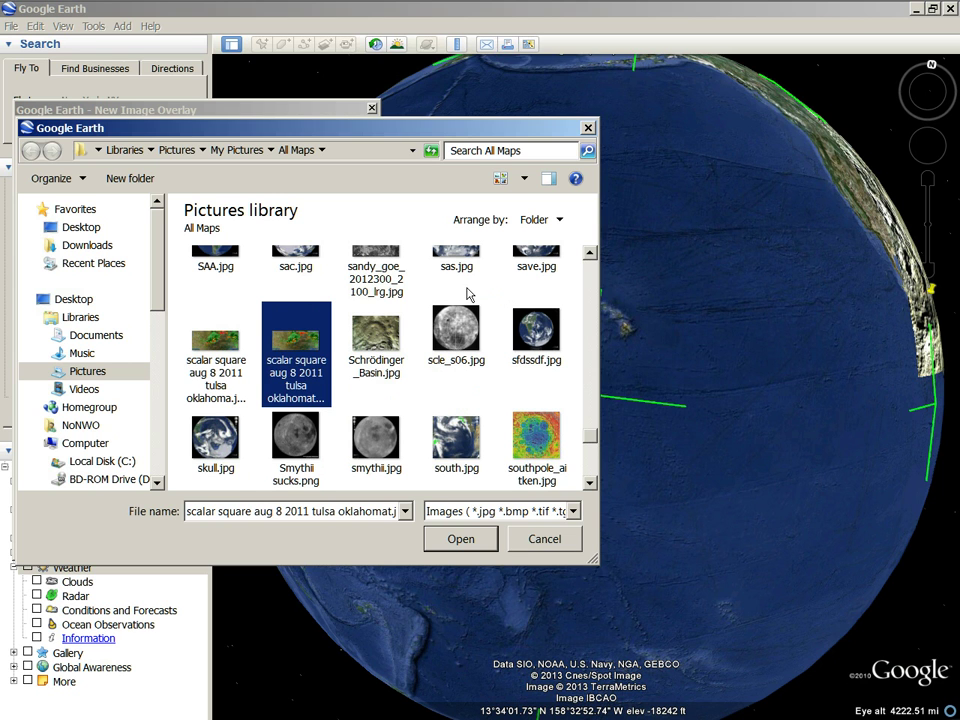
left_click(295, 264)
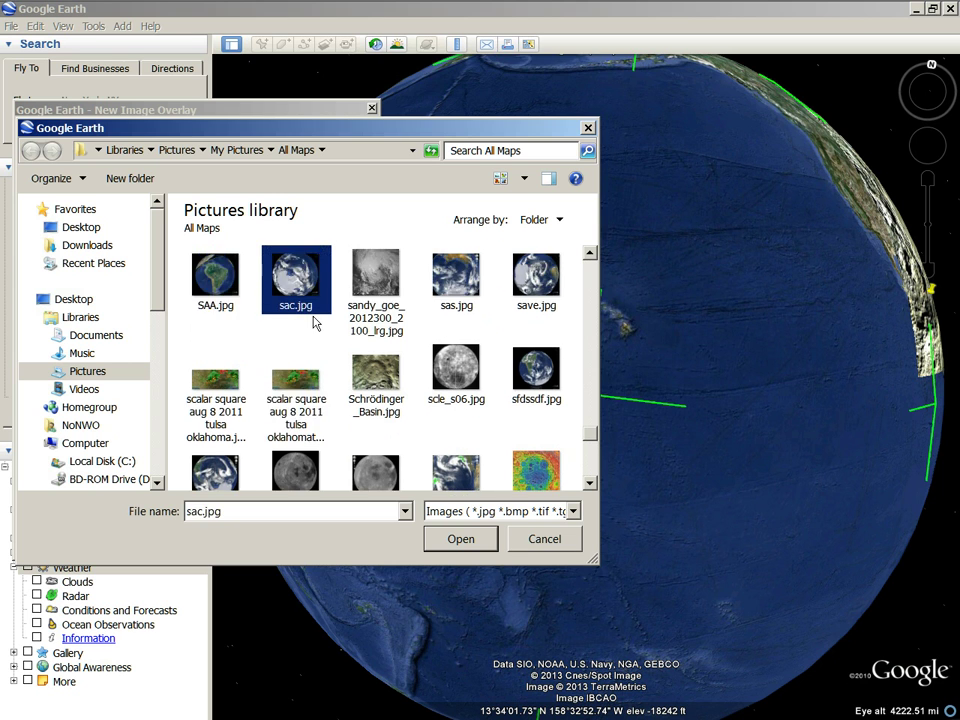
left_click(440, 541)
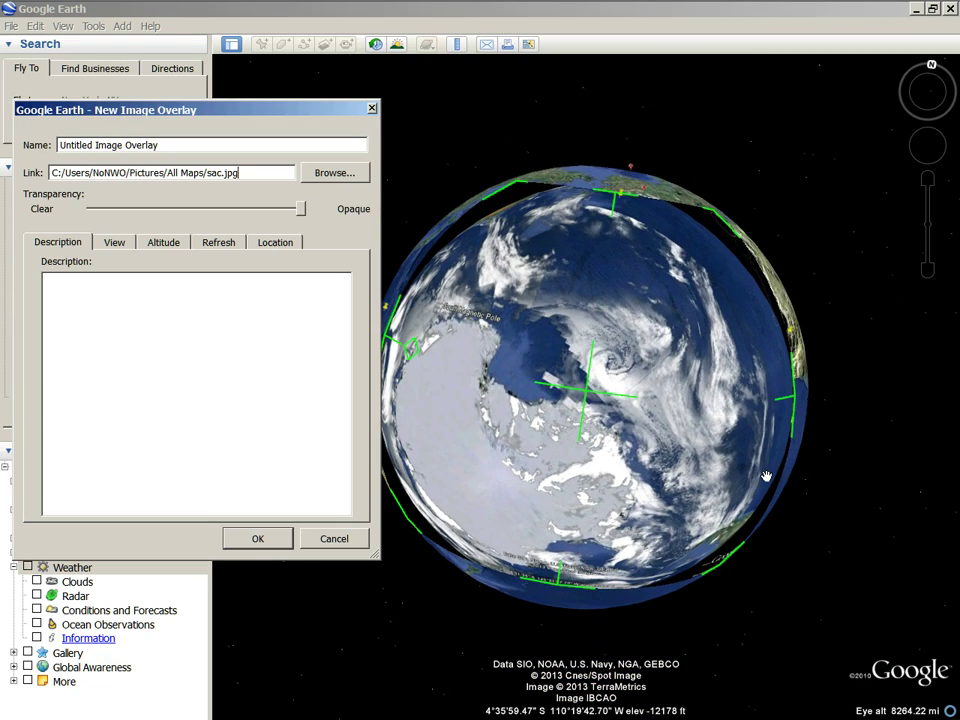
Step: Check the cloud overlay's alignment on the globe and save the overlay
left_click_drag(765, 476, 421, 455)
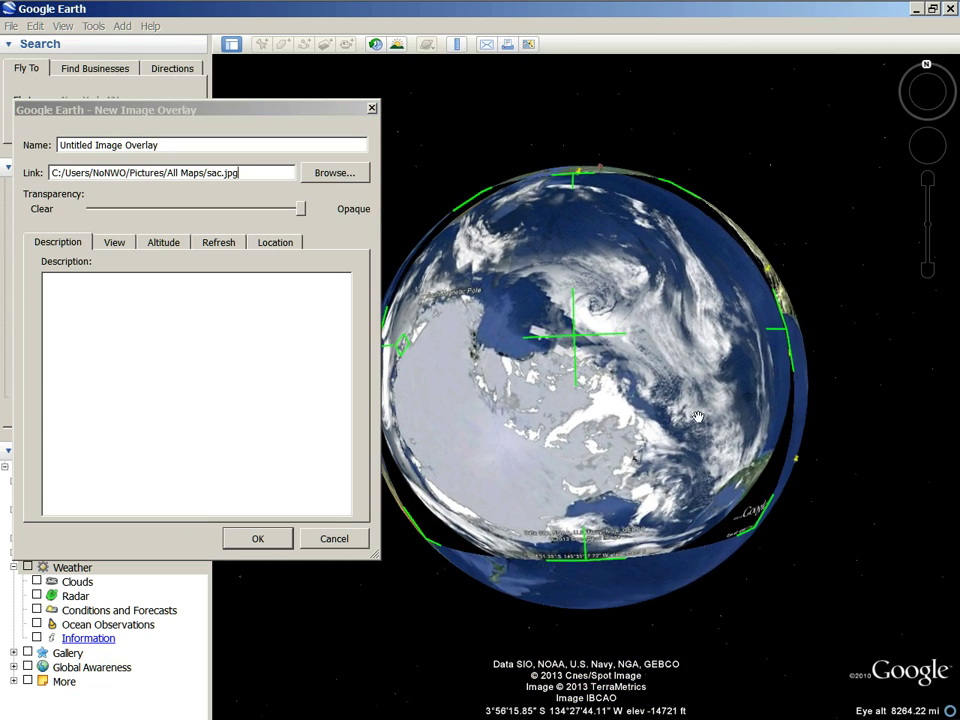
left_click_drag(410, 290, 454, 320)
left_click(262, 544)
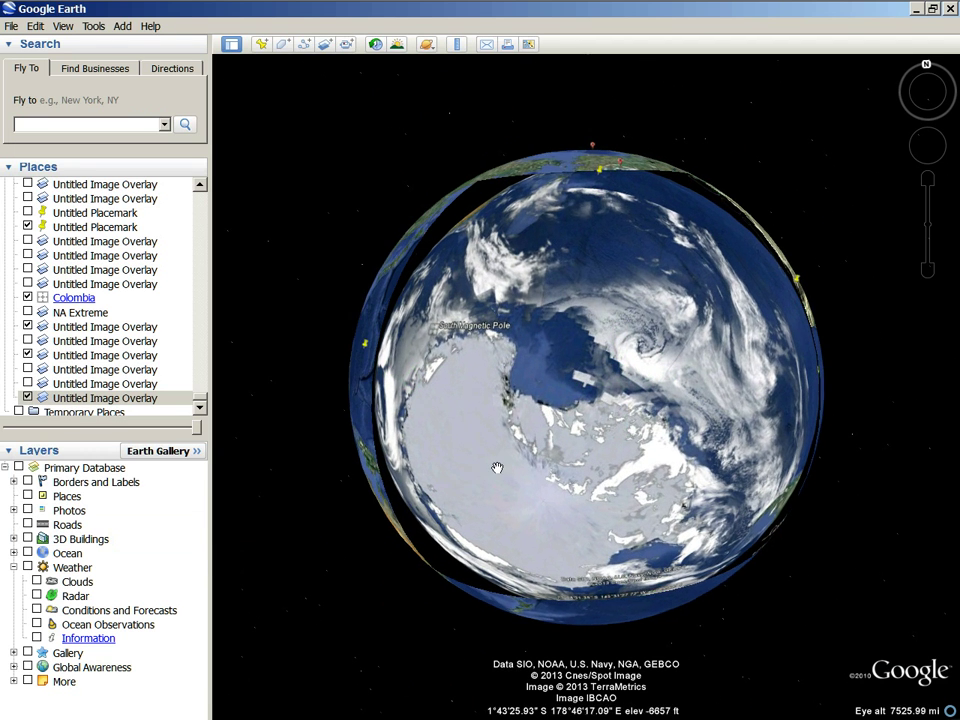
Step: Add another image overlay and pick Schrödinger_Basin.jpg as its picture file
left_click(328, 45)
left_click(340, 174)
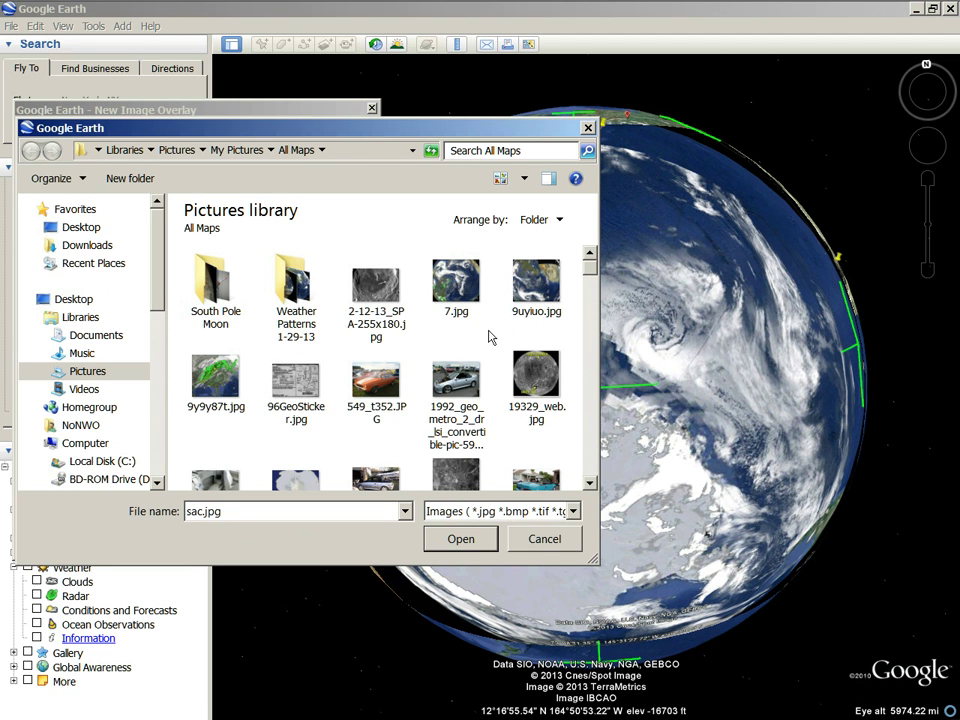
scroll(490, 336, "down", 5)
scroll(490, 336, "down", 5)
scroll(490, 336, "down", 5)
scroll(490, 336, "down", 5)
scroll(490, 336, "down", 3)
scroll(490, 336, "down", 3)
scroll(490, 336, "down", 3)
scroll(490, 336, "down", 3)
scroll(490, 336, "down", 2)
scroll(490, 336, "down", 3)
scroll(490, 336, "down", 3)
scroll(490, 336, "down", 3)
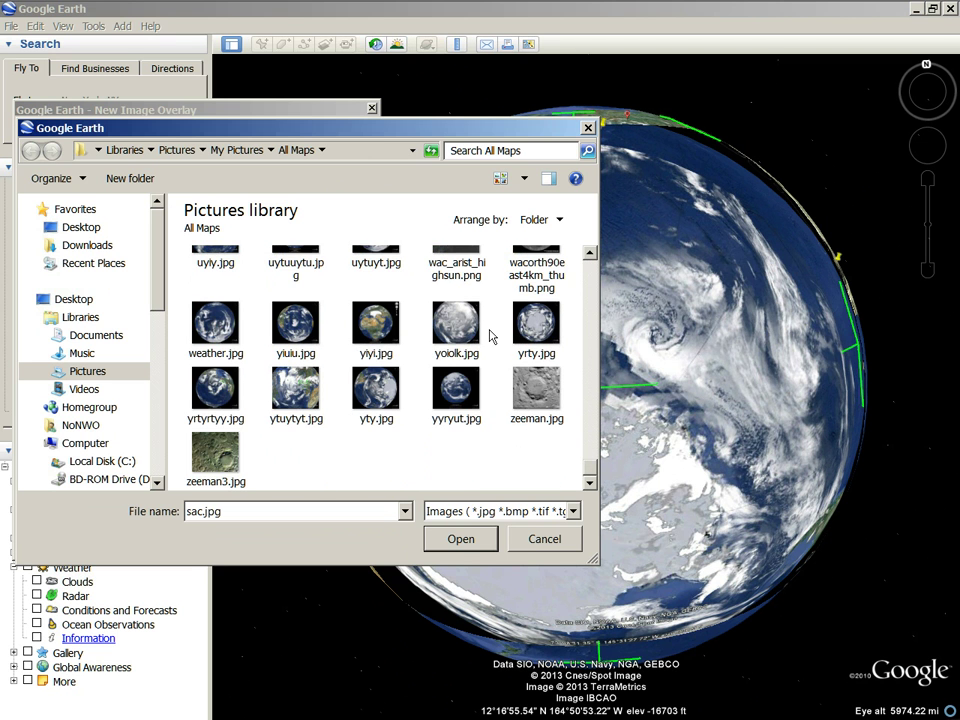
scroll(430, 348, "up", 5)
scroll(380, 350, "up", 2)
scroll(310, 352, "up", 3)
scroll(310, 352, "up", 3)
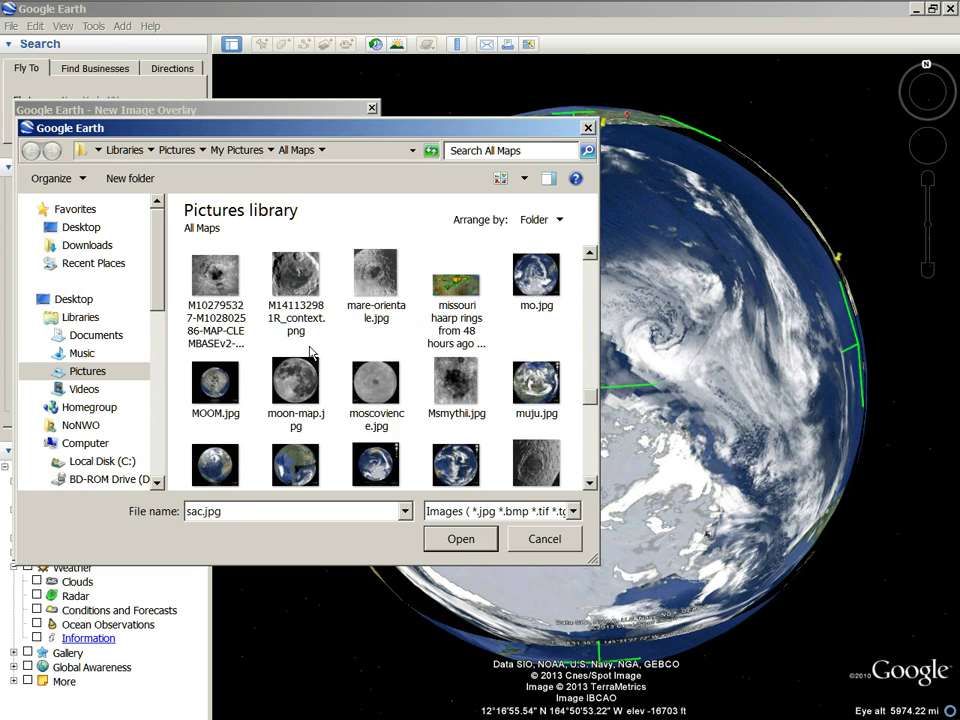
scroll(311, 352, "up", 3)
scroll(311, 352, "up", 3)
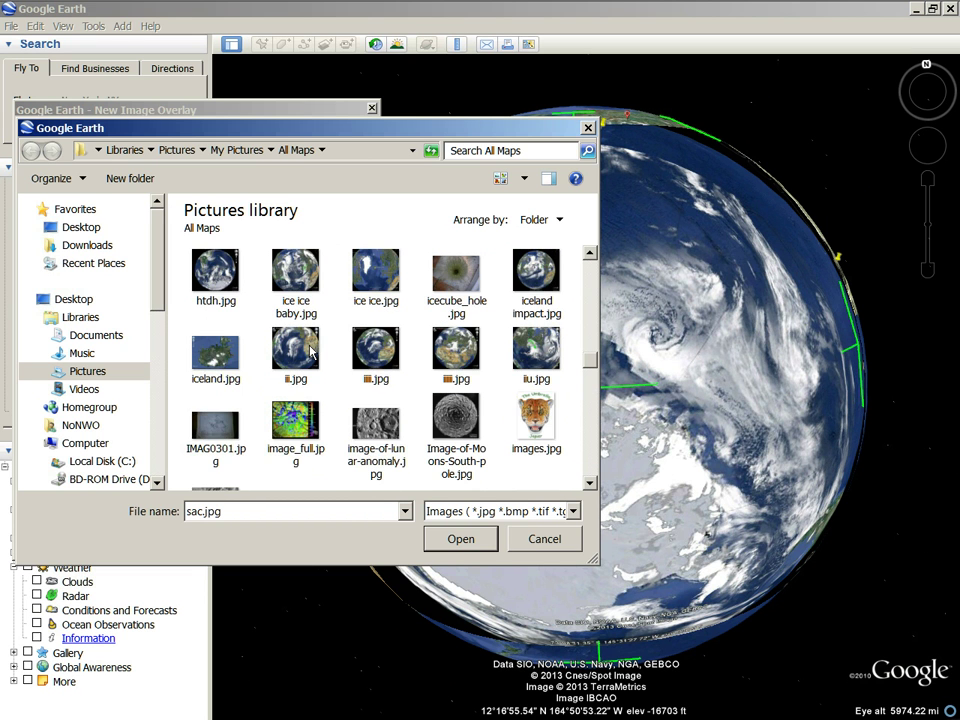
scroll(311, 352, "up", 3)
scroll(311, 352, "up", 1)
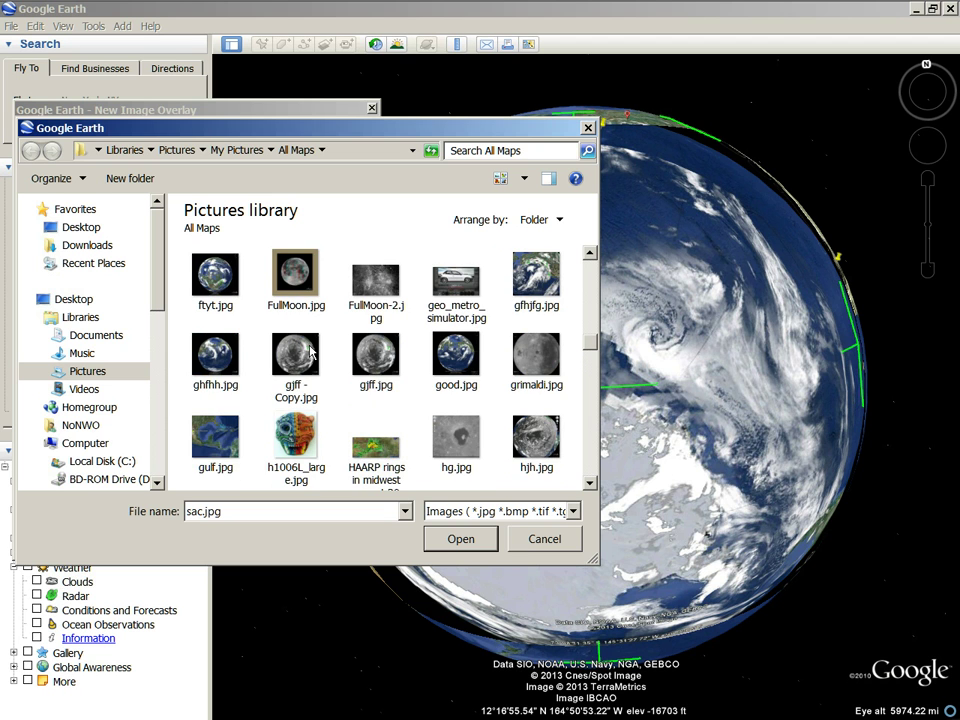
scroll(311, 352, "up", 1)
scroll(311, 352, "up", 1)
scroll(311, 352, "up", 2)
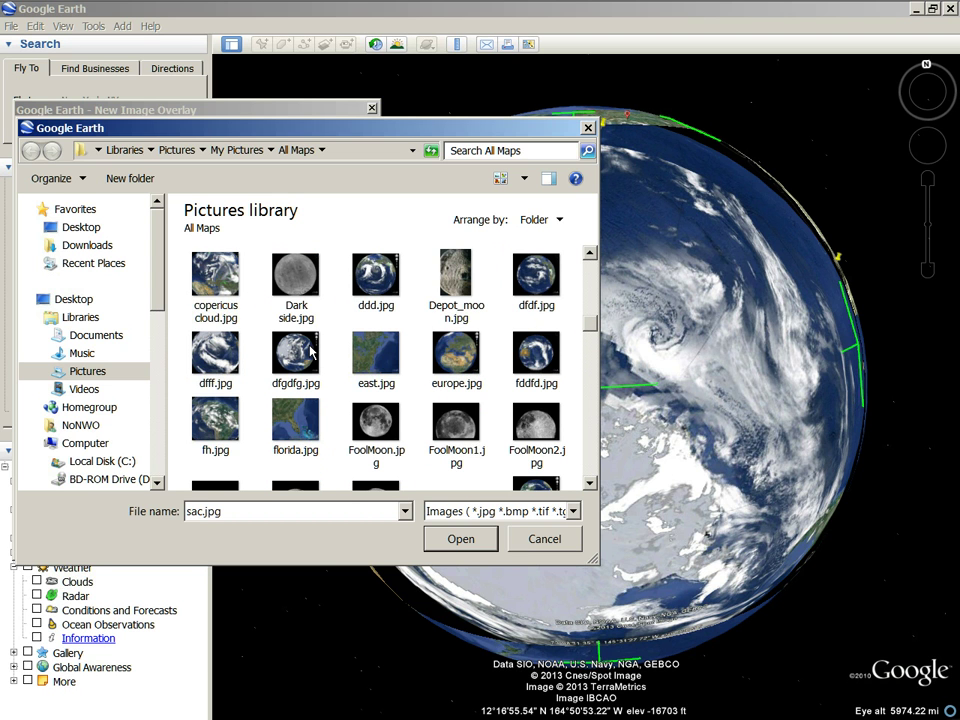
scroll(311, 352, "up", 2)
scroll(311, 352, "up", 1)
scroll(311, 352, "up", 1)
scroll(311, 352, "up", 3)
scroll(311, 352, "up", 2)
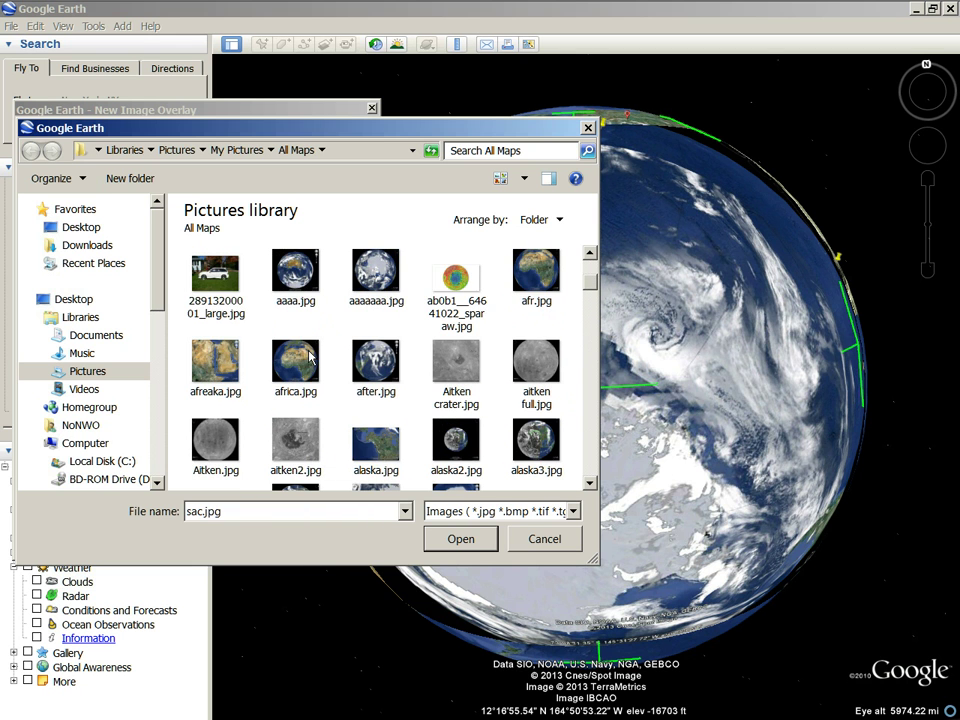
scroll(320, 352, "up", 1)
scroll(328, 368, "up", 2)
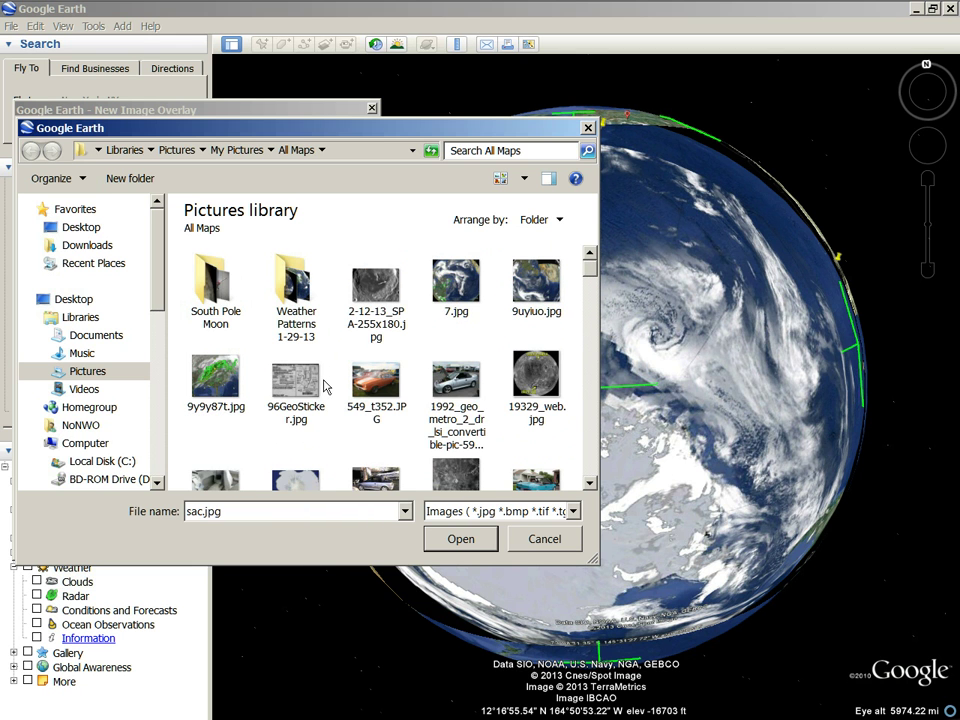
scroll(326, 386, "down", 3)
scroll(326, 386, "down", 3)
scroll(326, 386, "down", 3)
scroll(328, 385, "down", 2)
scroll(326, 386, "down", 2)
scroll(326, 386, "down", 2)
scroll(326, 386, "down", 3)
scroll(326, 386, "down", 2)
scroll(326, 386, "down", 1)
scroll(328, 385, "down", 1)
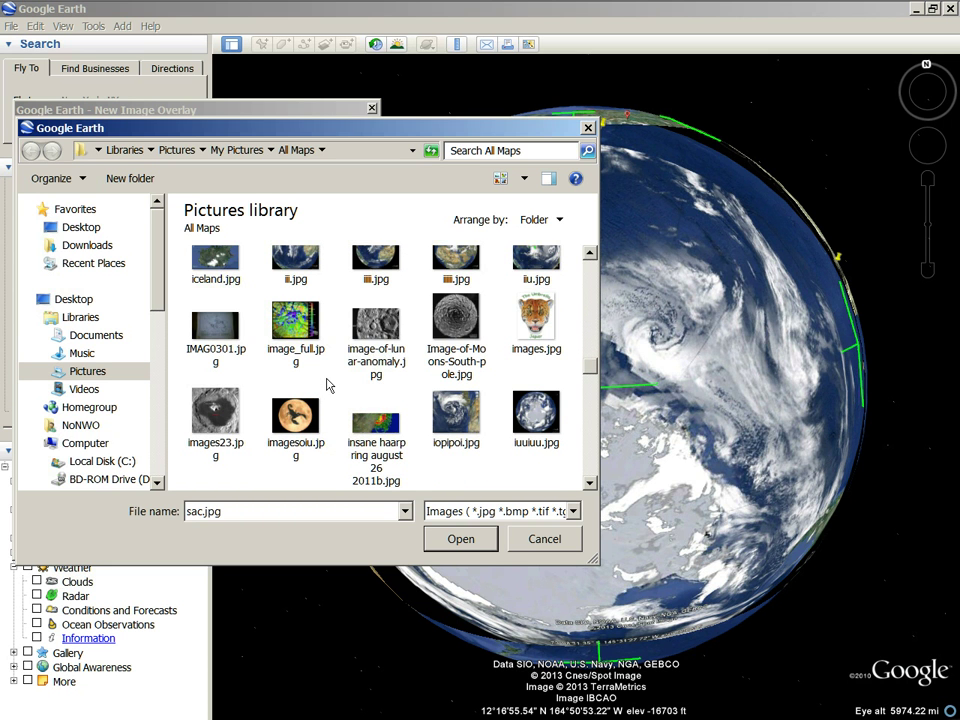
scroll(328, 385, "down", 2)
scroll(328, 385, "down", 2)
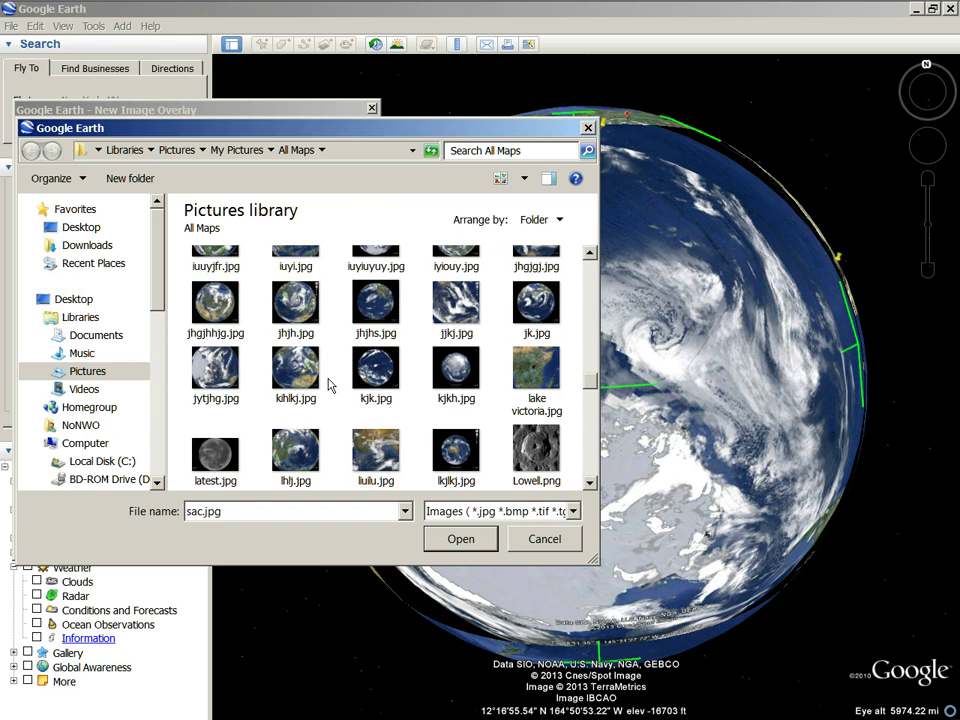
scroll(328, 385, "down", 2)
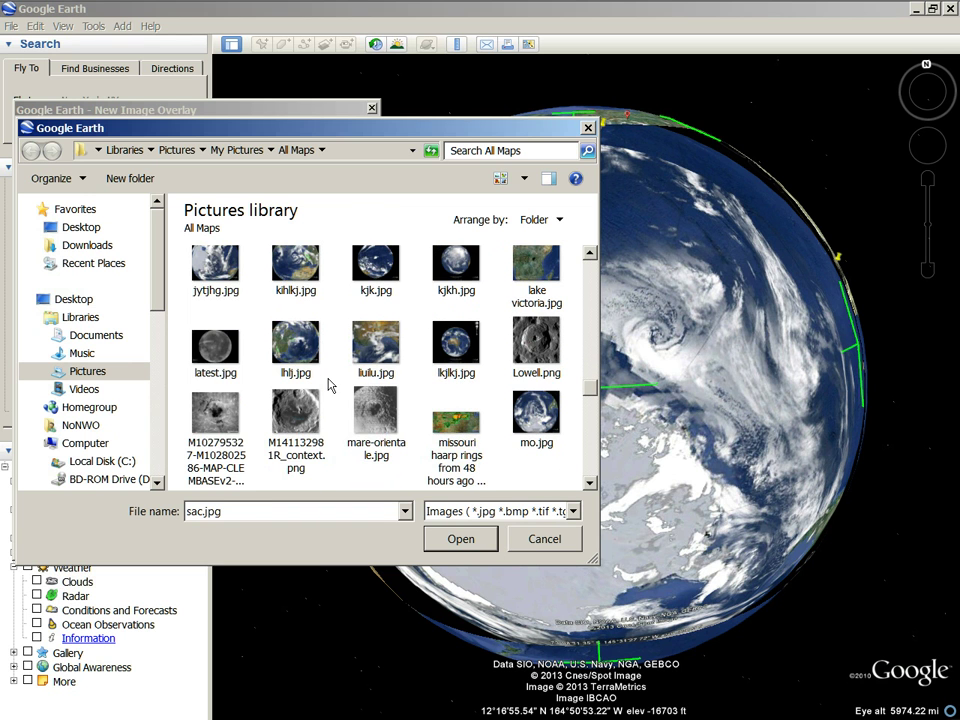
scroll(328, 385, "down", 1)
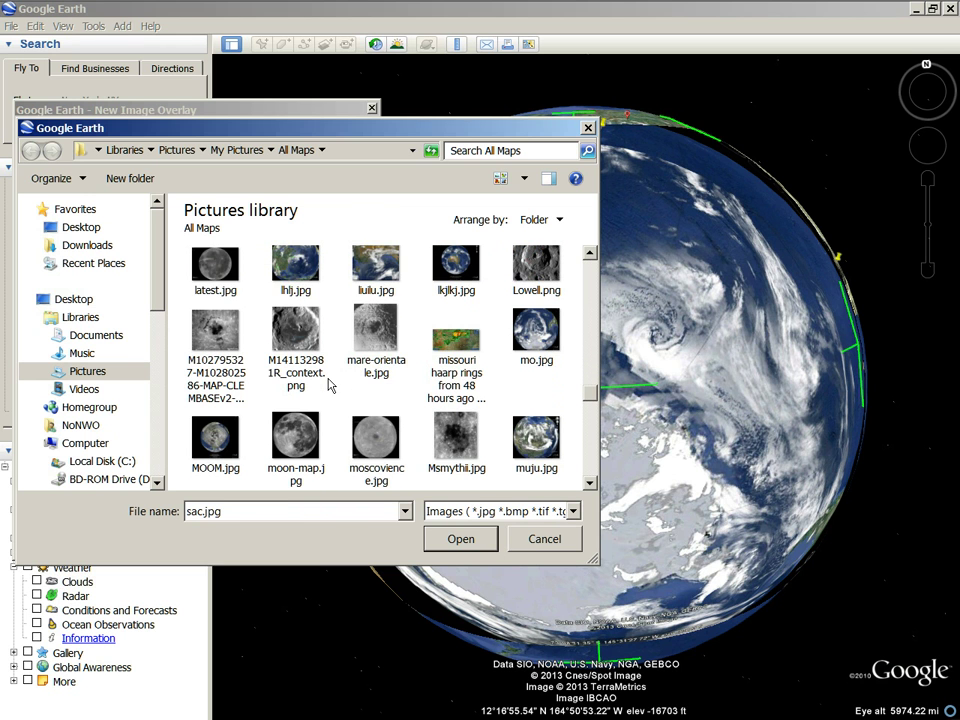
scroll(328, 385, "down", 1)
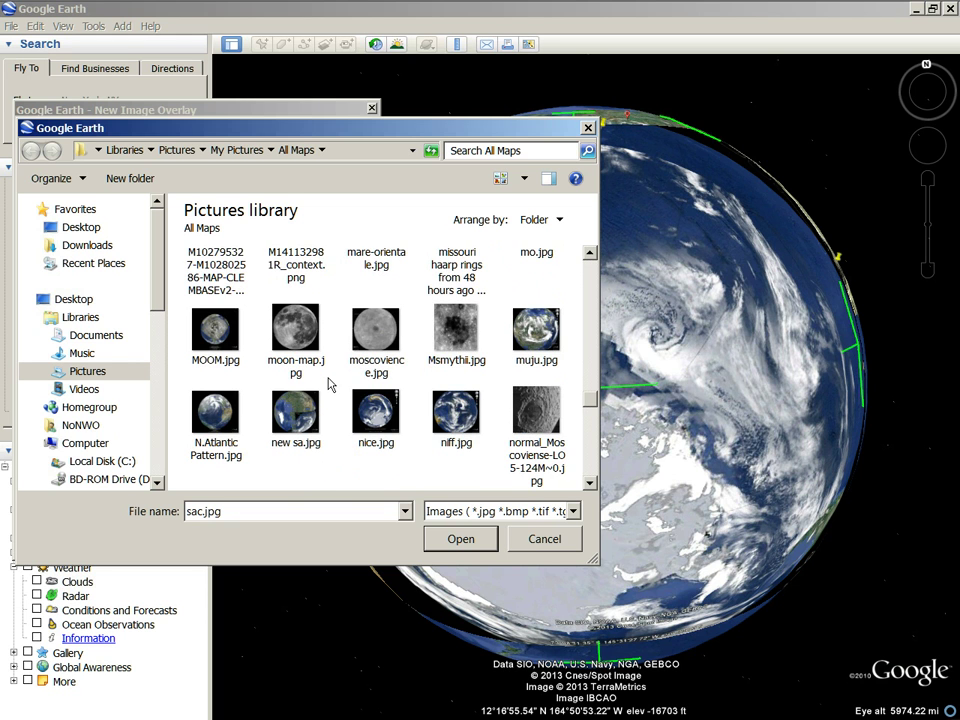
scroll(328, 385, "down", 1)
scroll(328, 385, "down", 2)
scroll(328, 385, "down", 1)
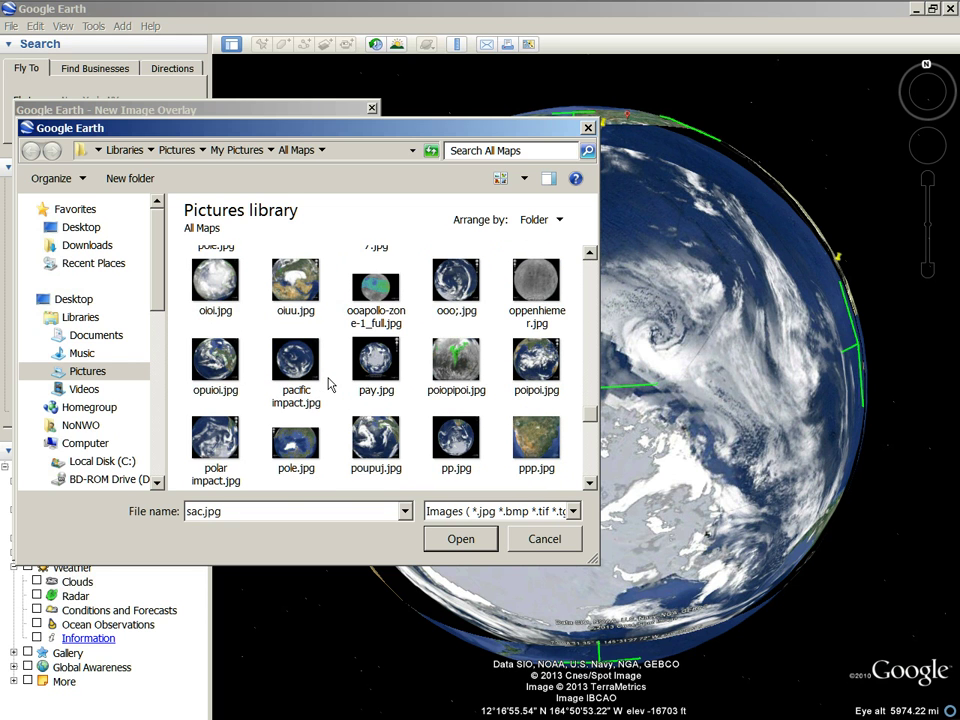
scroll(330, 385, "down", 2)
scroll(330, 385, "down", 1)
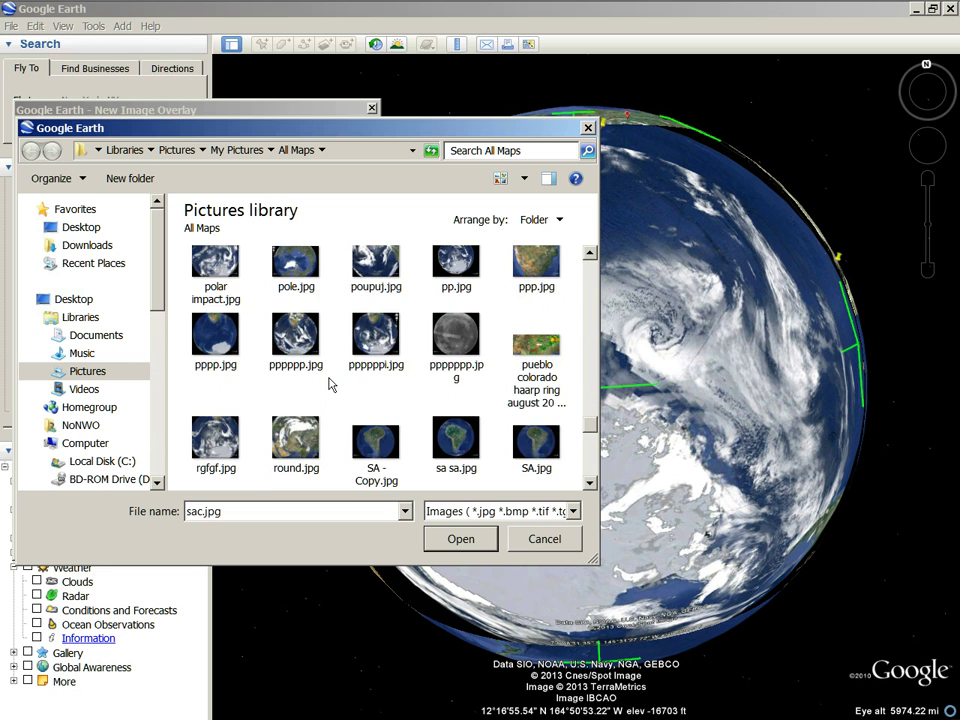
scroll(330, 385, "down", 1)
scroll(330, 385, "down", 1)
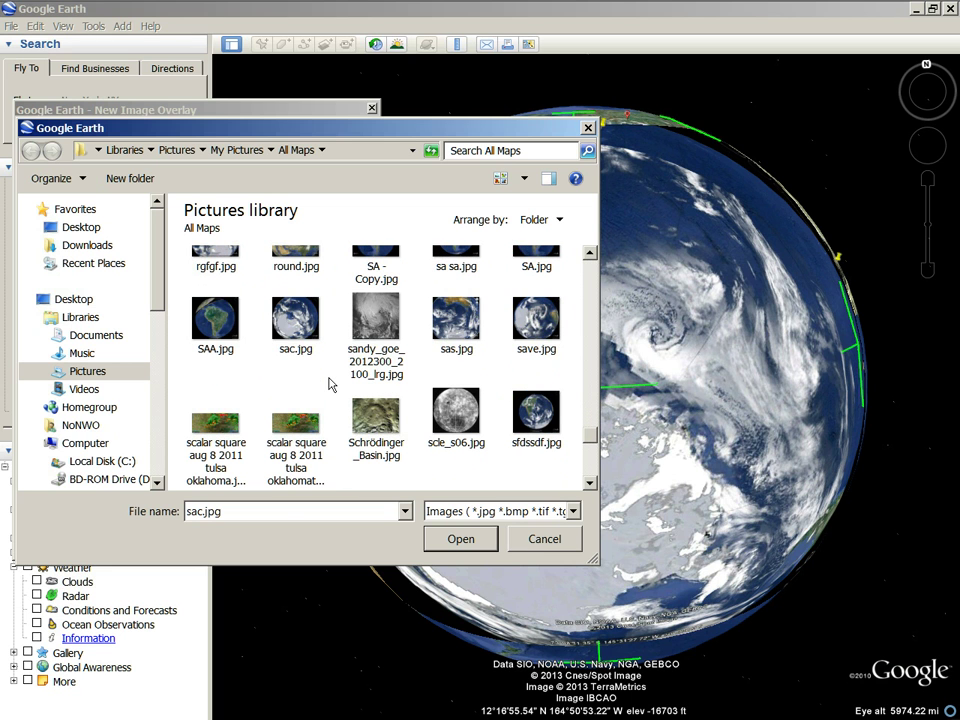
left_click(373, 423)
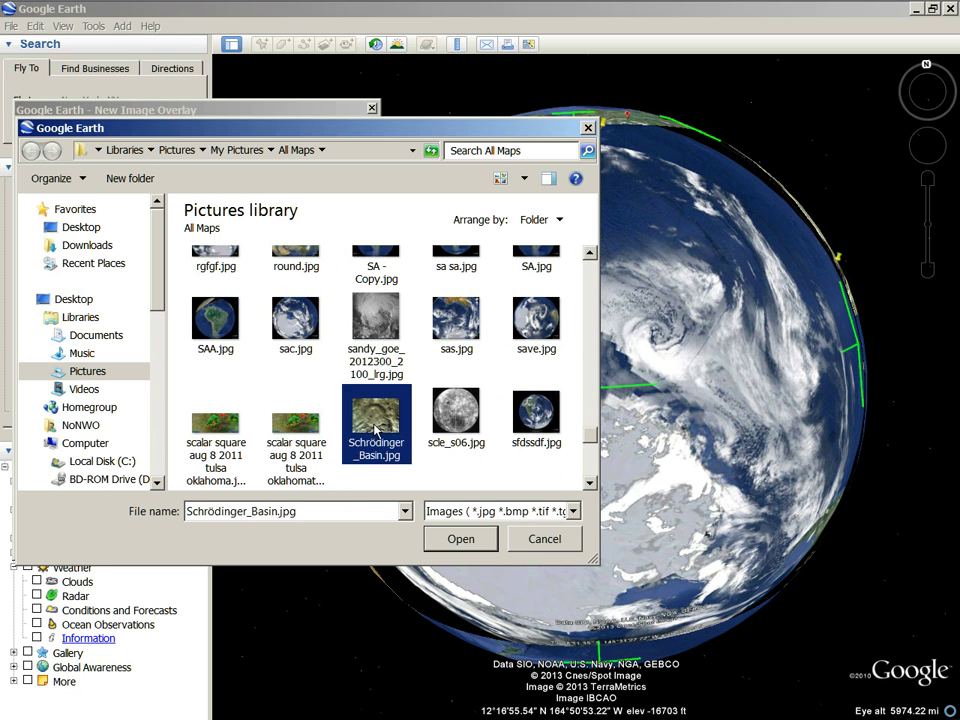
Step: Load the Schrödinger Basin image onto the globe and trim its left and top edges
left_click(462, 540)
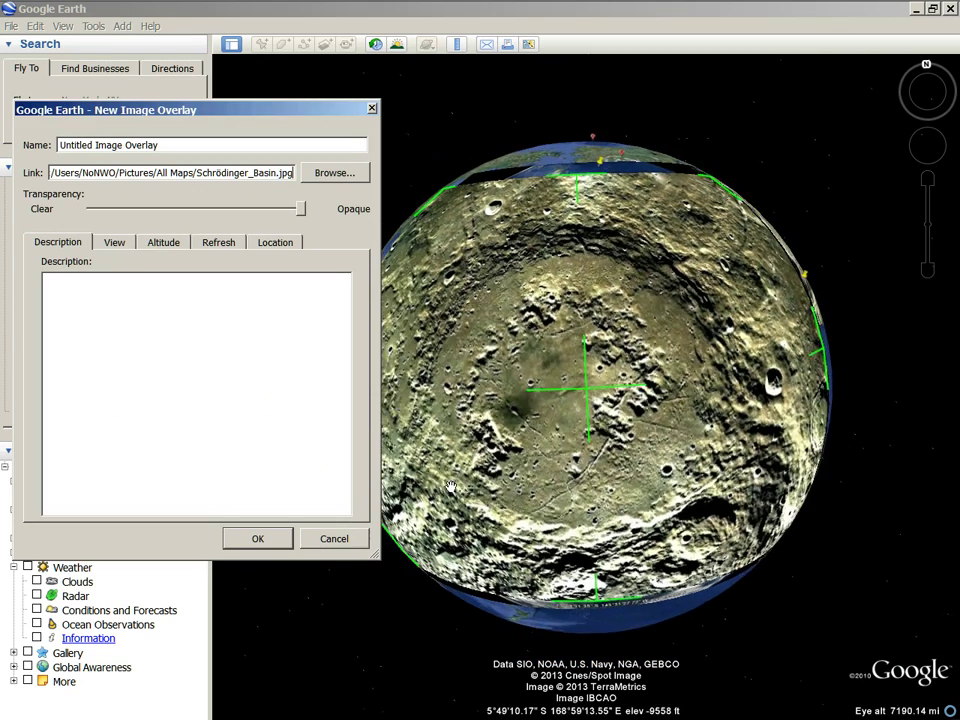
left_click_drag(446, 388, 537, 389)
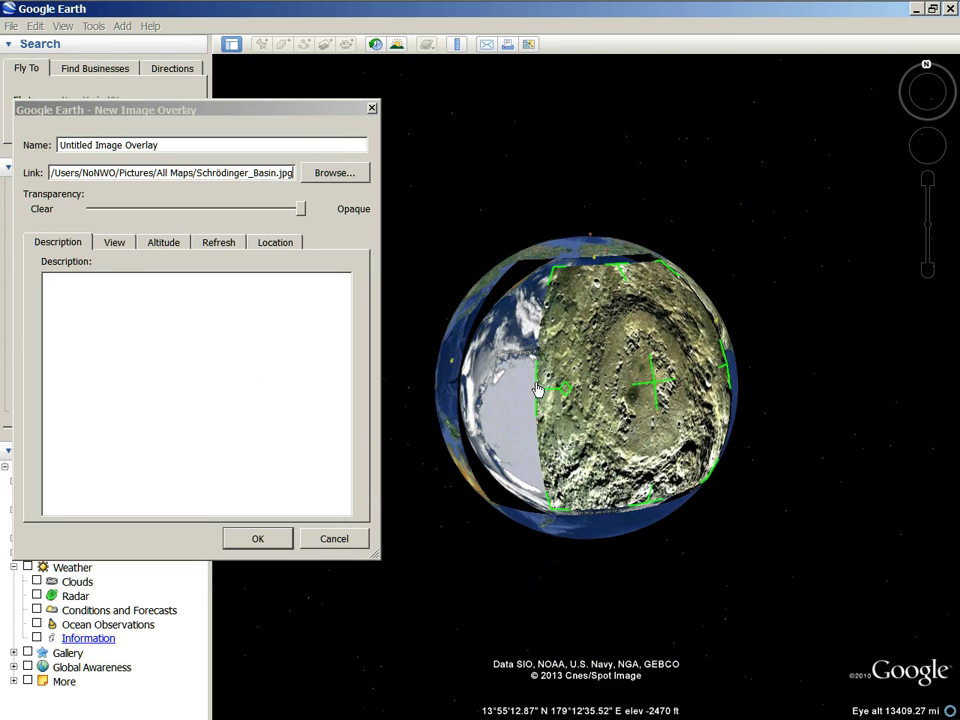
left_click_drag(617, 271, 620, 326)
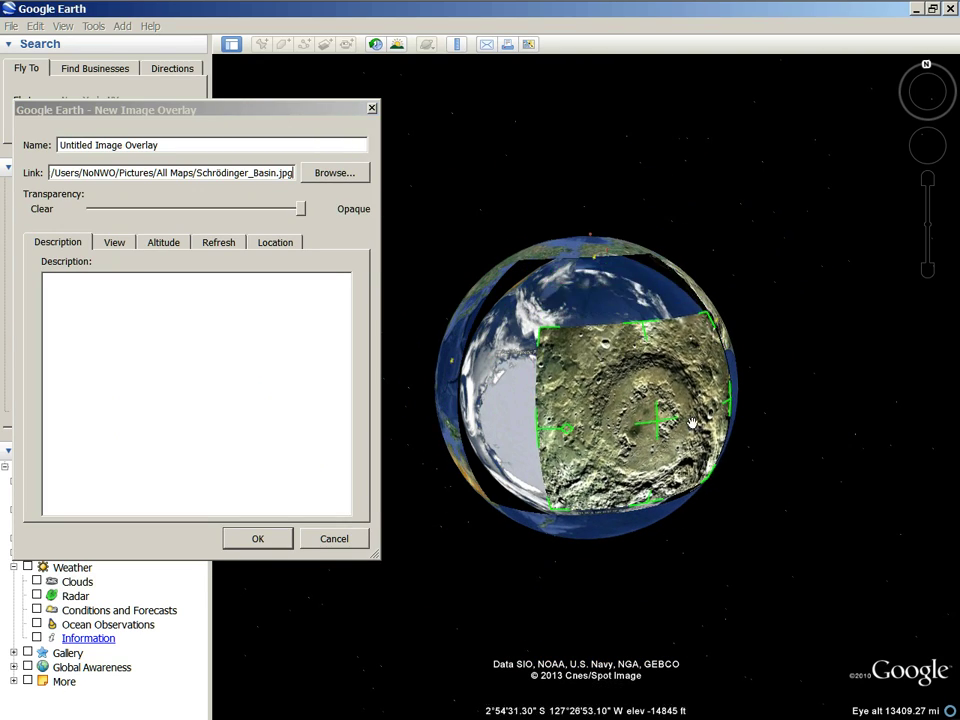
left_click_drag(663, 428, 593, 402)
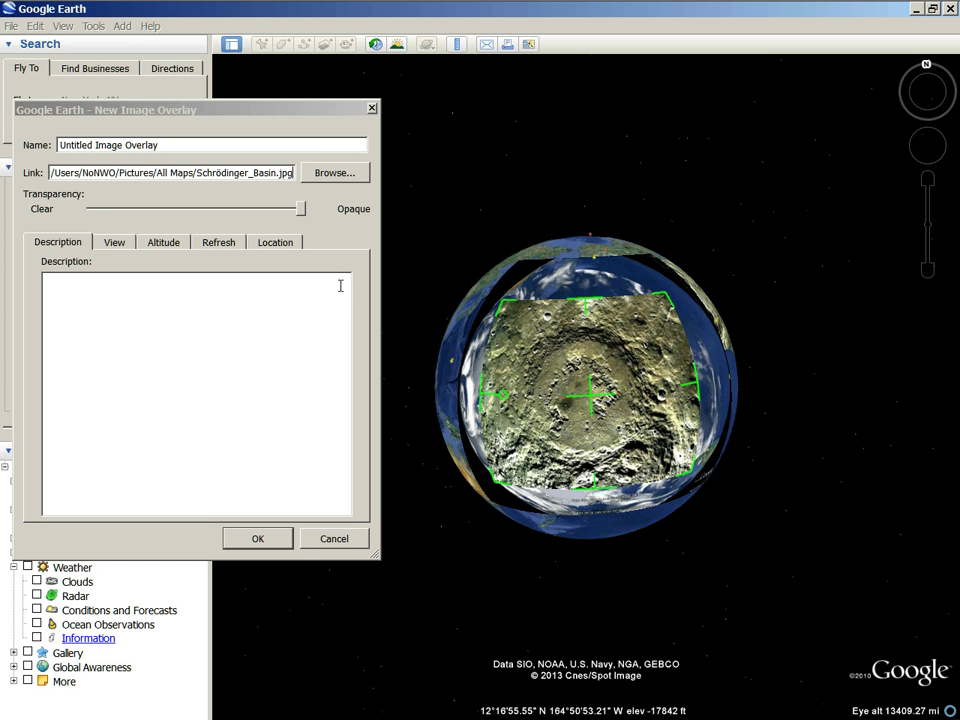
Step: Tighten the crater overlay's left, bottom and right edges, fading it briefly to check placement
mouse_move(297, 207)
left_mouse_down()
mouse_move(71, 264)
mouse_move(321, 283)
left_mouse_up()
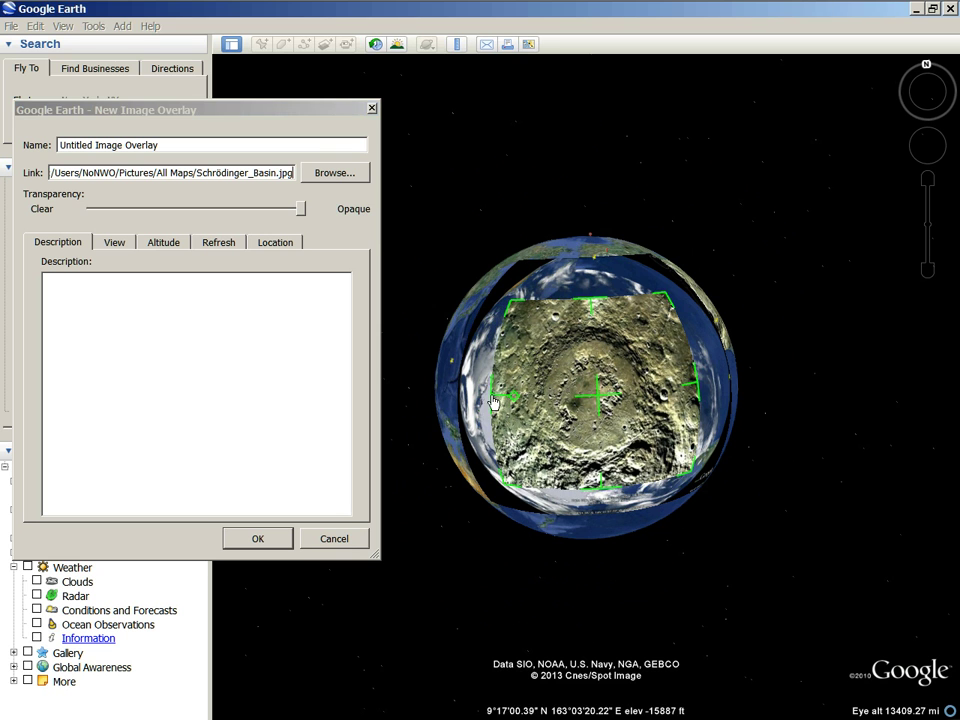
left_click_drag(481, 401, 554, 449)
left_click_drag(610, 494, 610, 480)
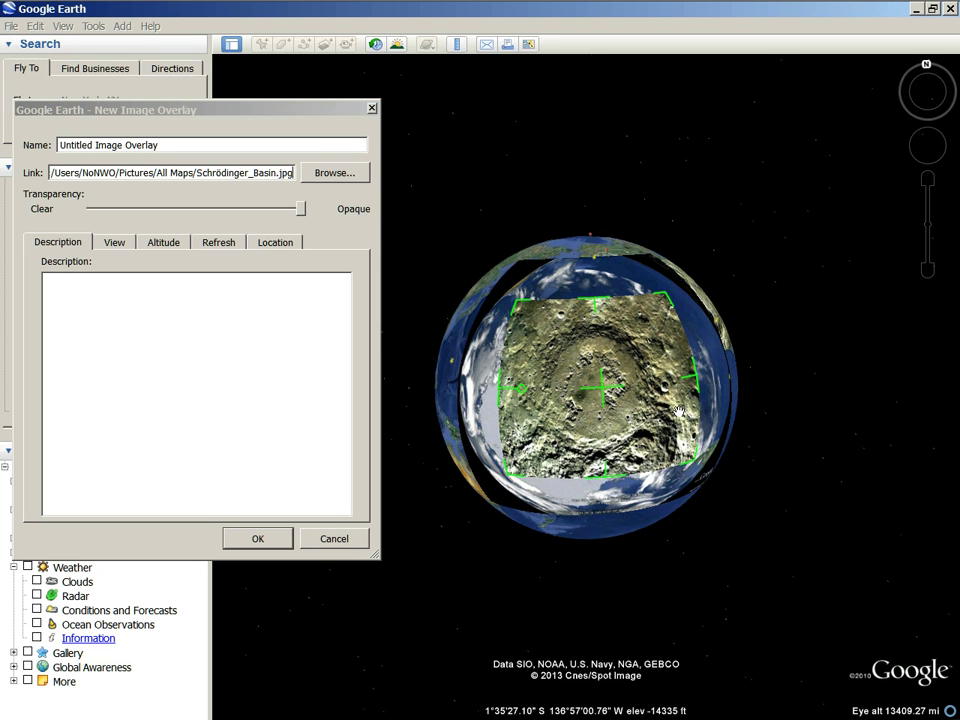
left_click_drag(697, 383, 681, 380)
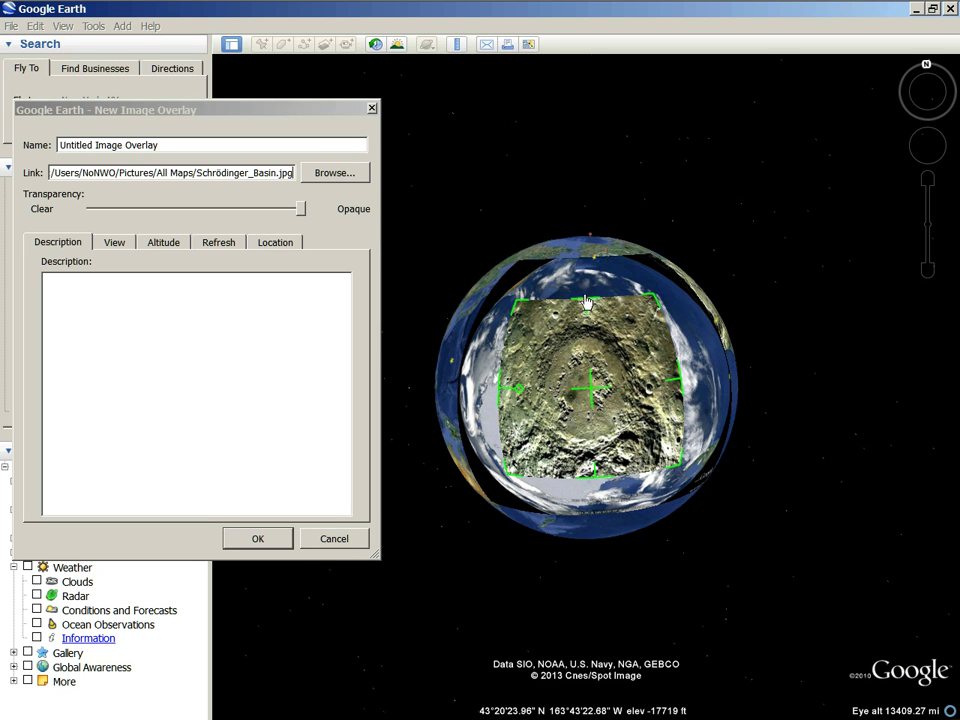
scroll(586, 305, "up", 3)
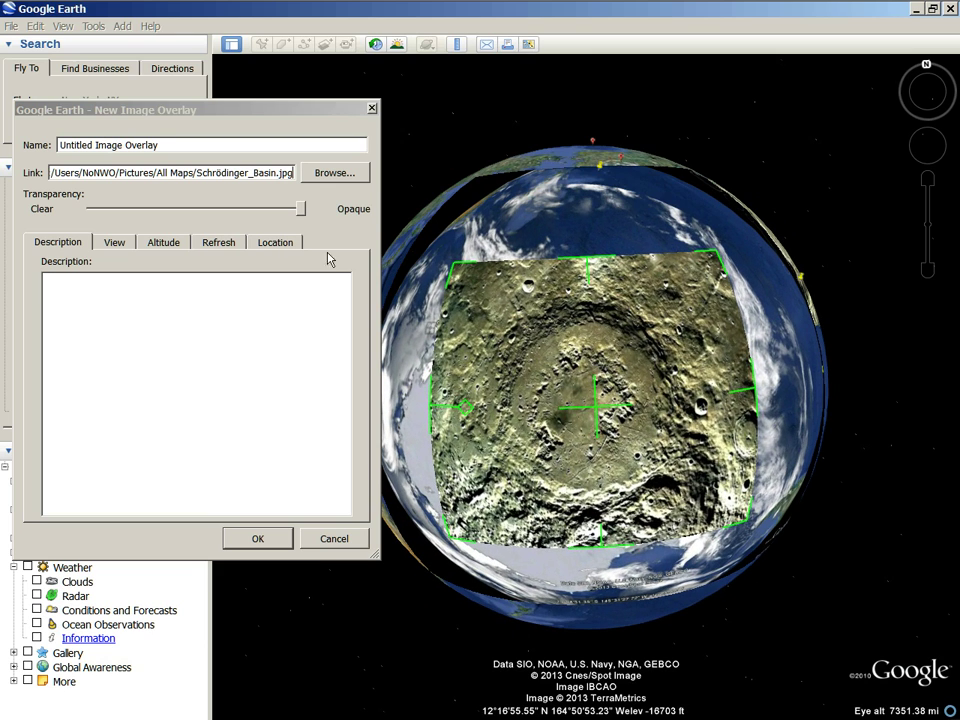
mouse_move(300, 208)
left_mouse_down()
mouse_move(88, 208)
mouse_move(300, 208)
left_mouse_up()
Step: Flip the crater overlay between clear and opaque to compare alignment with the clouds
key("Home")
key("End")
key("Home")
key("End")
key("Home")
left_click_drag(88, 208, 300, 212)
key("Home")
key("End")
key("Home")
key("End")
Step: Centre the globe on the crater overlay and set it back to fully opaque after a fade check
scroll(551, 257, "down", 3)
left_click_drag(640, 257, 600, 337)
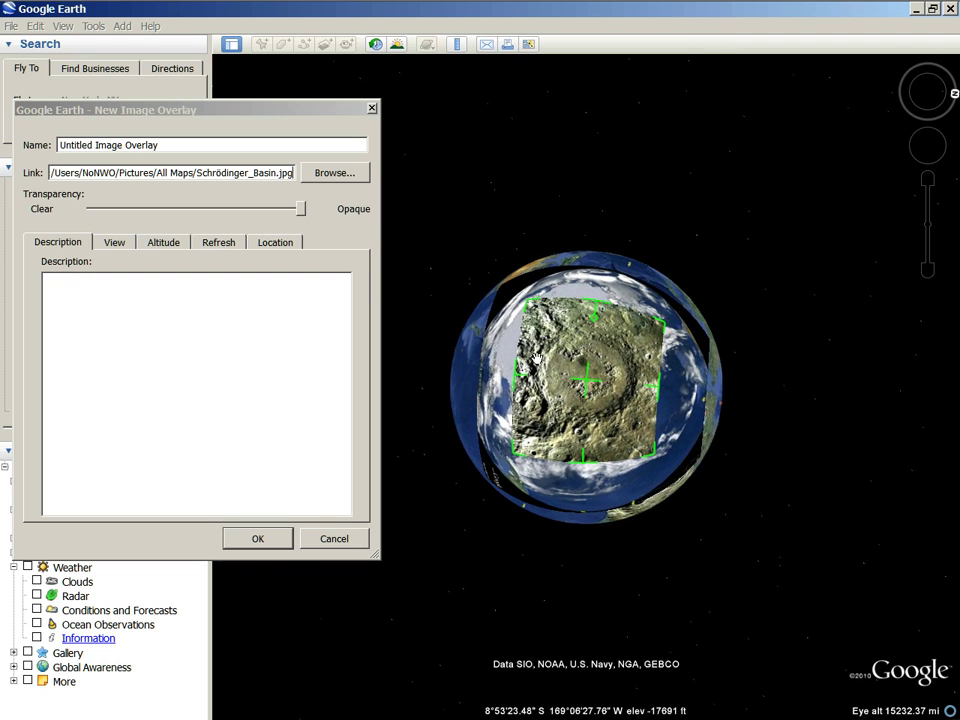
scroll(341, 293, "up", 2)
left_click_drag(297, 213, 294, 221)
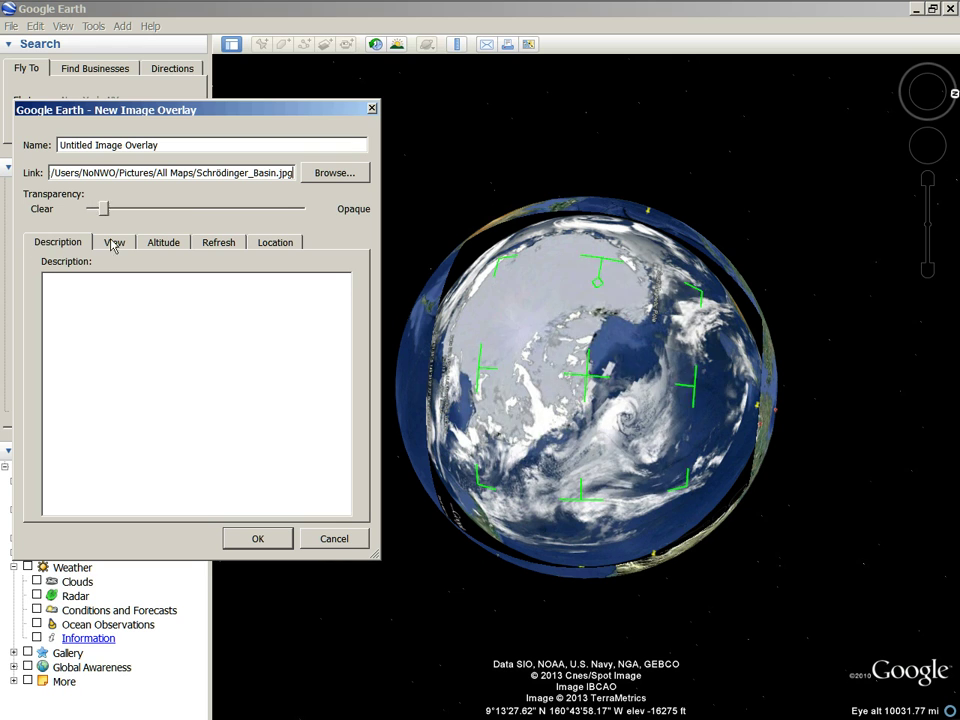
left_click_drag(73, 218, 300, 210)
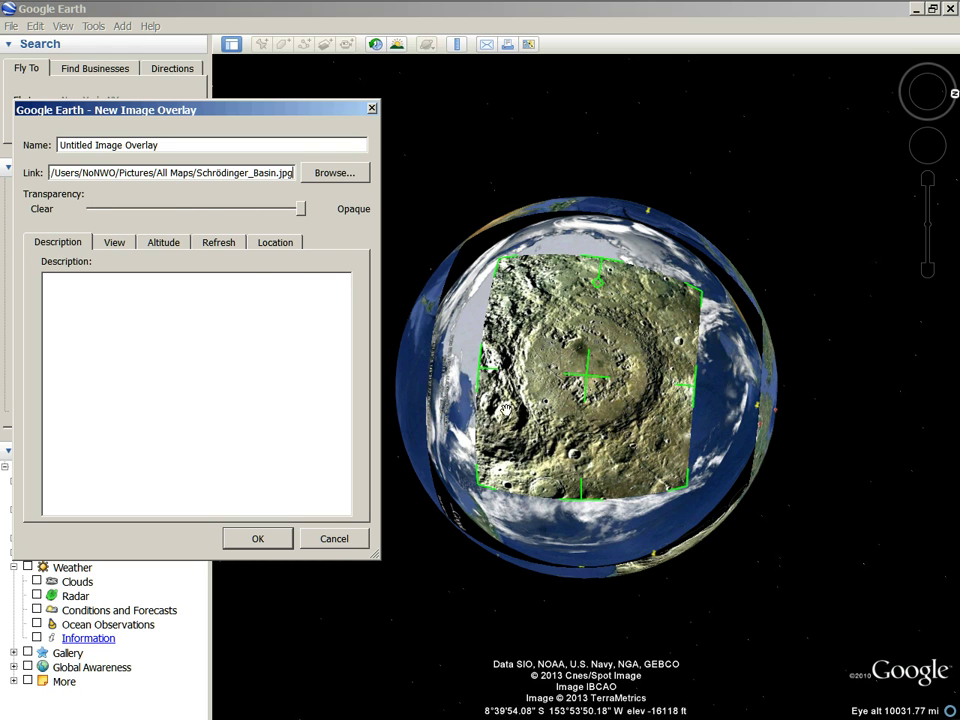
scroll(490, 408, "up", 2)
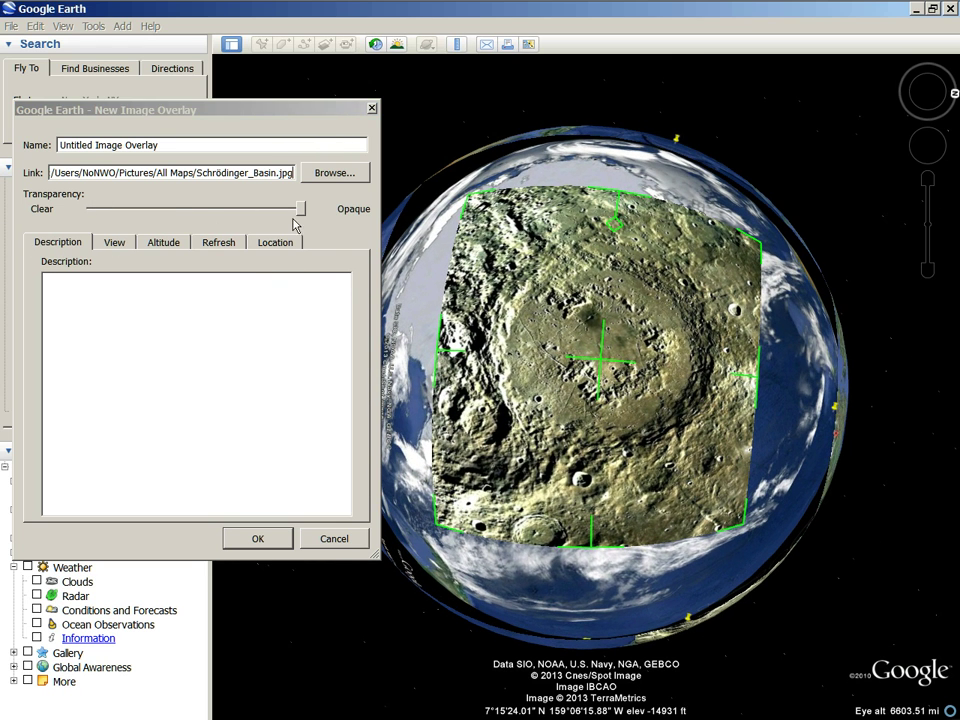
mouse_move(298, 210)
left_mouse_down()
mouse_move(90, 210)
mouse_move(300, 210)
mouse_move(92, 212)
mouse_move(244, 261)
mouse_move(300, 240)
mouse_move(13, 262)
mouse_move(343, 306)
left_mouse_up()
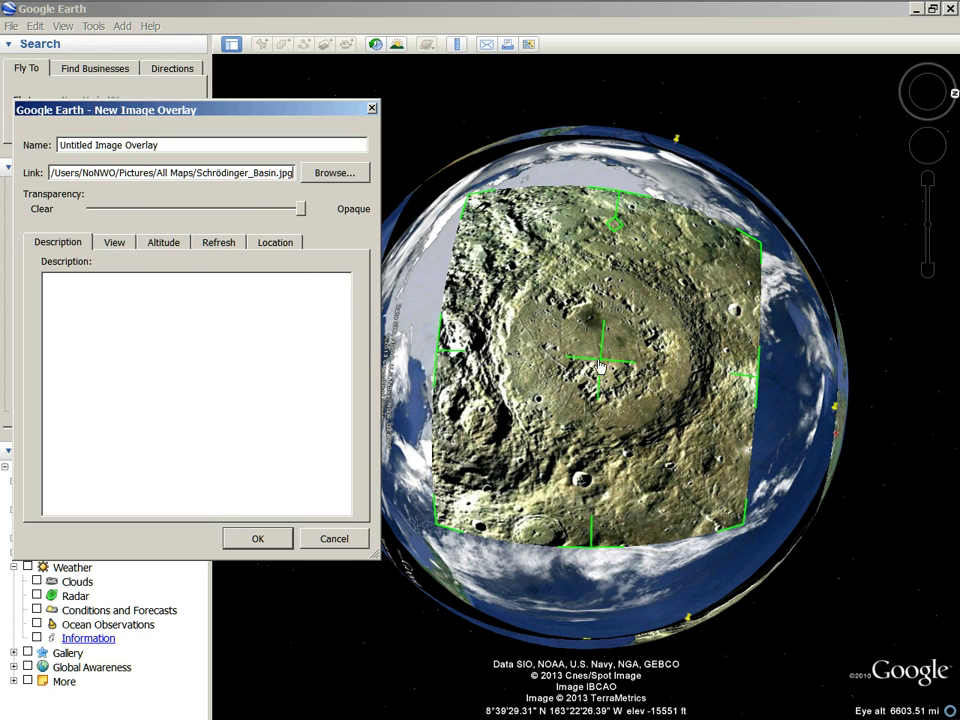
Step: Rotate the moon overlay about its centre, testing transparency and leaving it opaque
left_click_drag(615, 224, 606, 233)
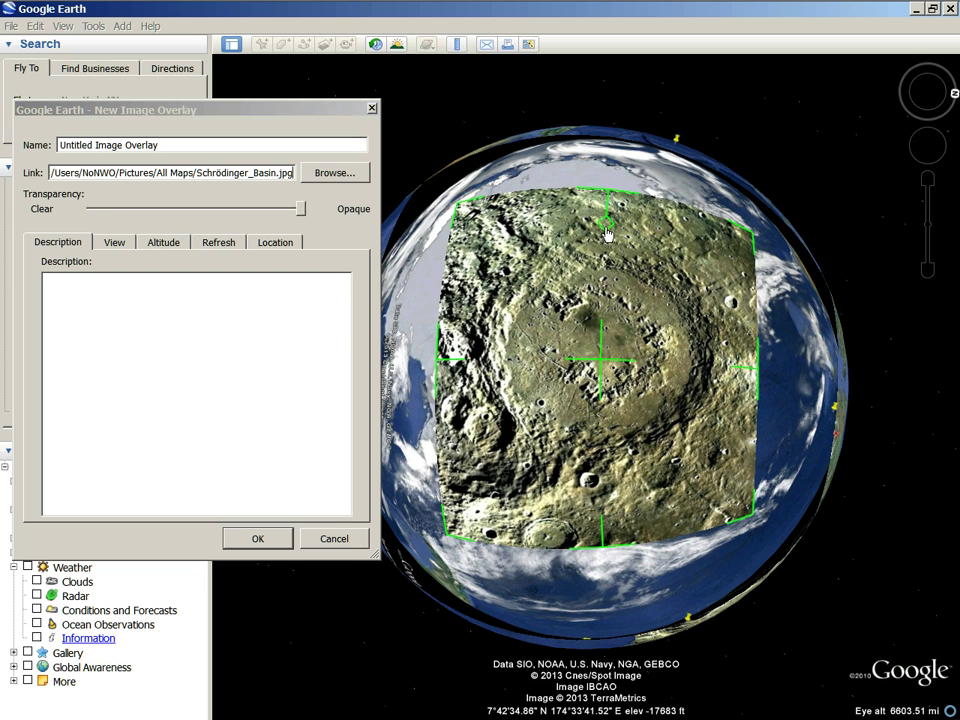
left_click_drag(300, 209, 250, 250)
left_click_drag(600, 358, 601, 340)
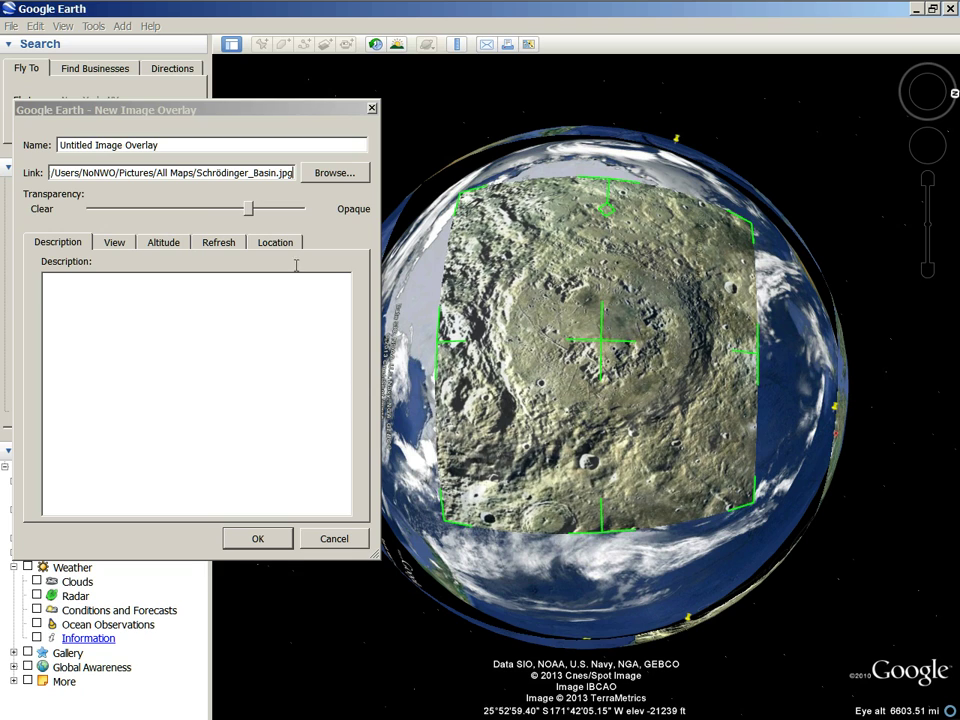
mouse_move(241, 213)
left_mouse_down()
mouse_move(30, 204)
mouse_move(272, 268)
mouse_move(67, 234)
mouse_move(199, 257)
mouse_move(54, 214)
mouse_move(274, 274)
mouse_move(3, 220)
mouse_move(300, 230)
mouse_move(4, 163)
mouse_move(303, 231)
mouse_move(18, 246)
mouse_move(300, 209)
left_mouse_up()
scroll(660, 228, "down", 3)
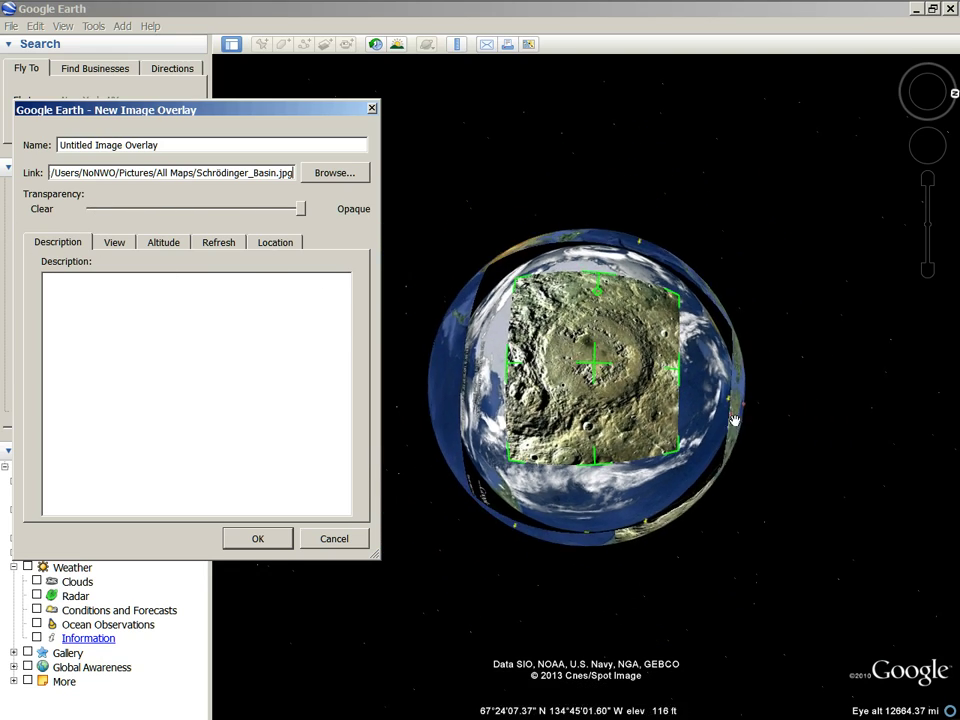
left_click_drag(660, 228, 647, 384)
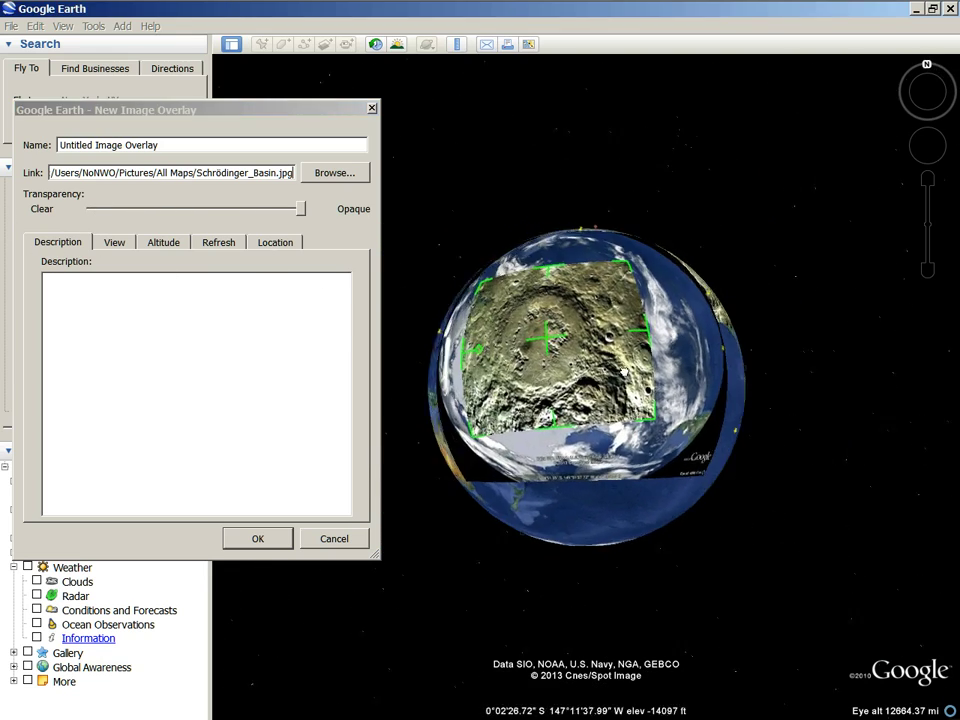
Step: Save the new overlay to Places and spin the globe toward the South Atlantic and Antarctica
left_click(259, 540)
scroll(488, 372, "up", 2)
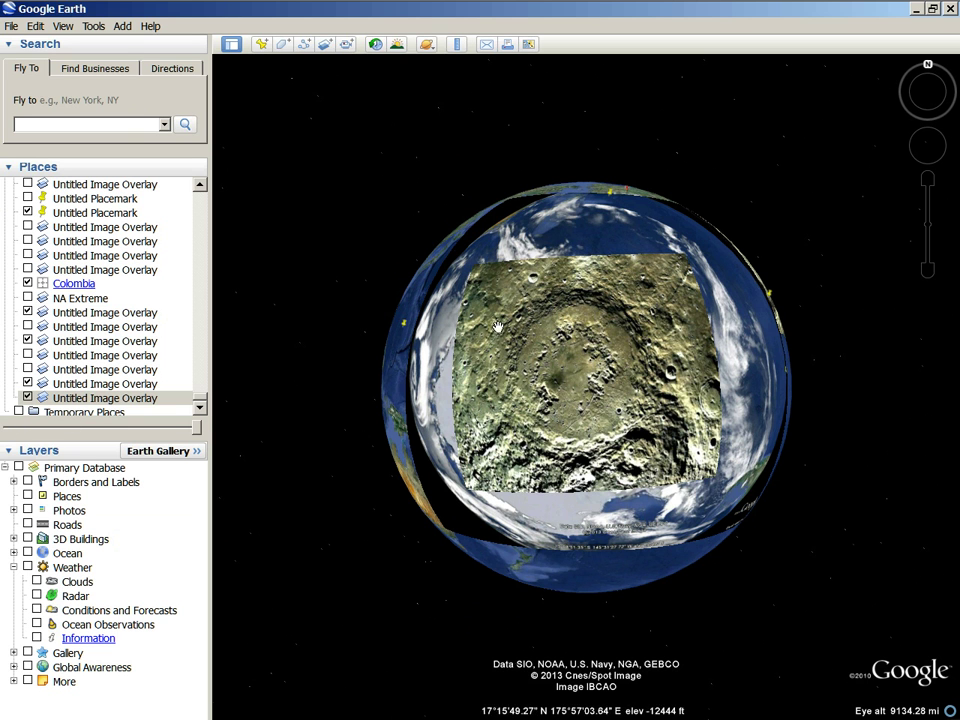
mouse_move(771, 314)
left_mouse_down()
mouse_move(617, 540)
mouse_move(491, 456)
mouse_move(771, 377)
mouse_move(739, 499)
mouse_move(611, 381)
mouse_move(546, 435)
left_mouse_up()
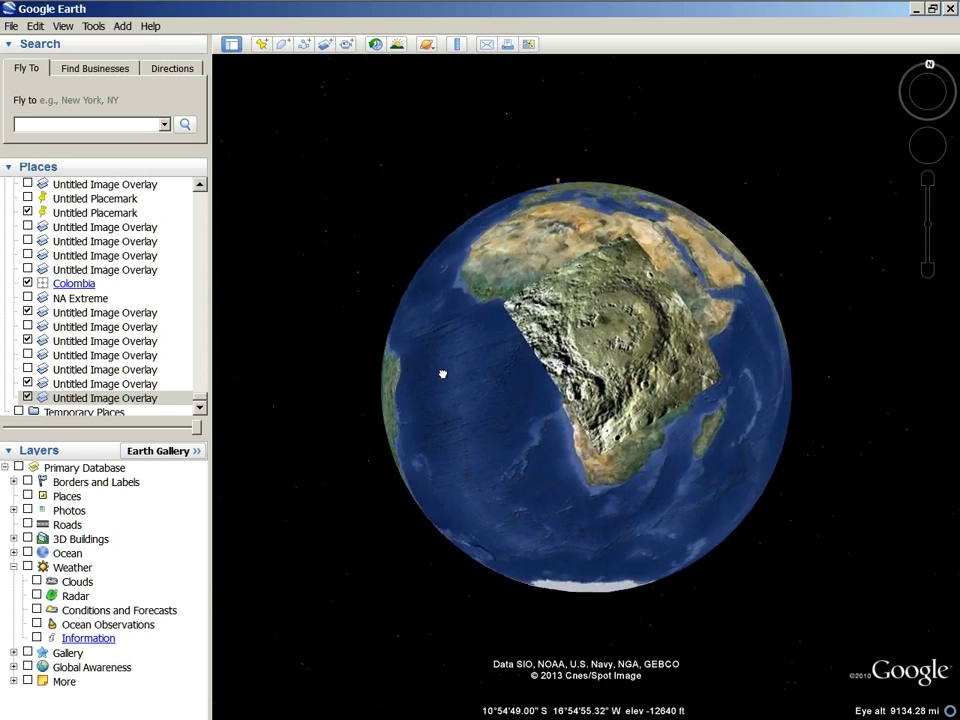
scroll(476, 401, "up", 3)
left_click_drag(561, 316, 556, 170)
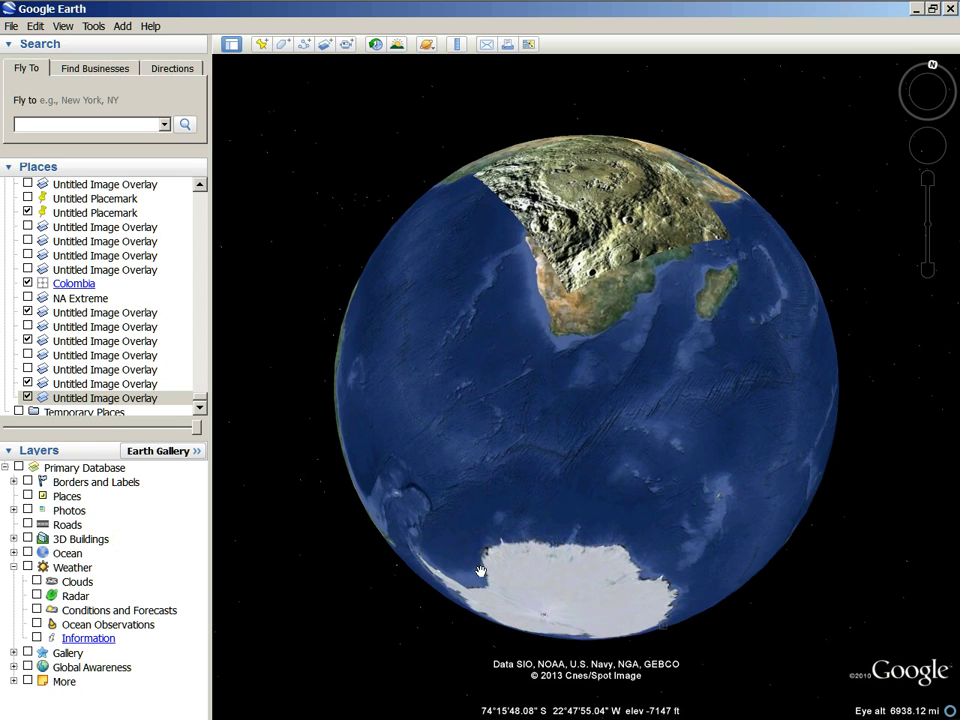
Step: Bring the moon-crater overlay into view and set its Places transparency slider to fully opaque
mouse_move(475, 578)
left_mouse_down()
mouse_move(579, 379)
mouse_move(536, 370)
mouse_move(615, 529)
left_mouse_up()
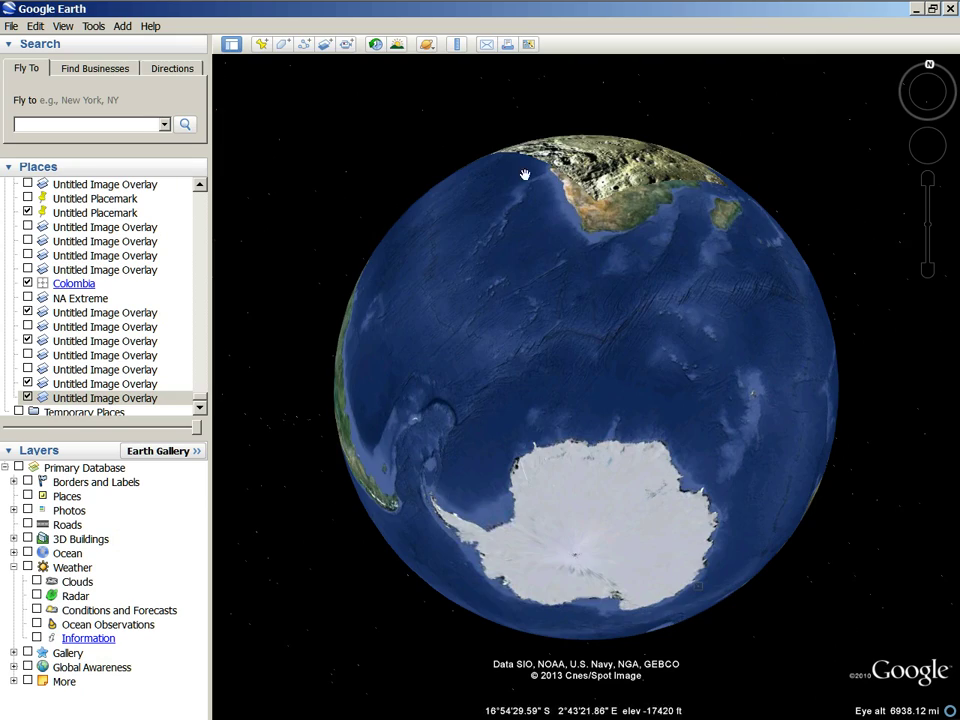
left_click_drag(558, 162, 476, 343)
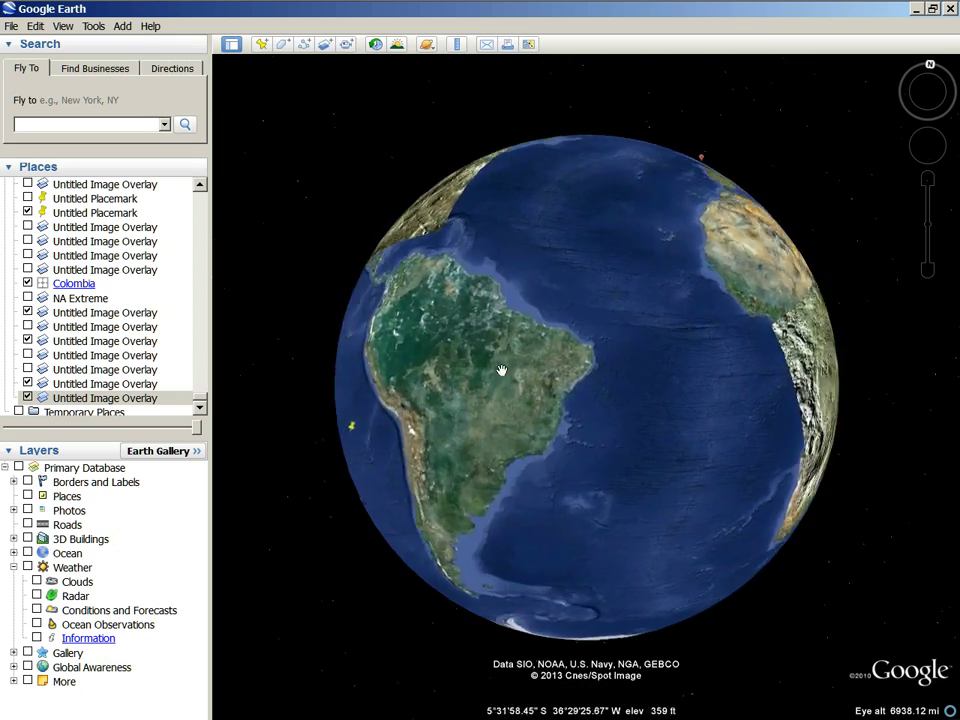
left_click_drag(415, 396, 619, 392)
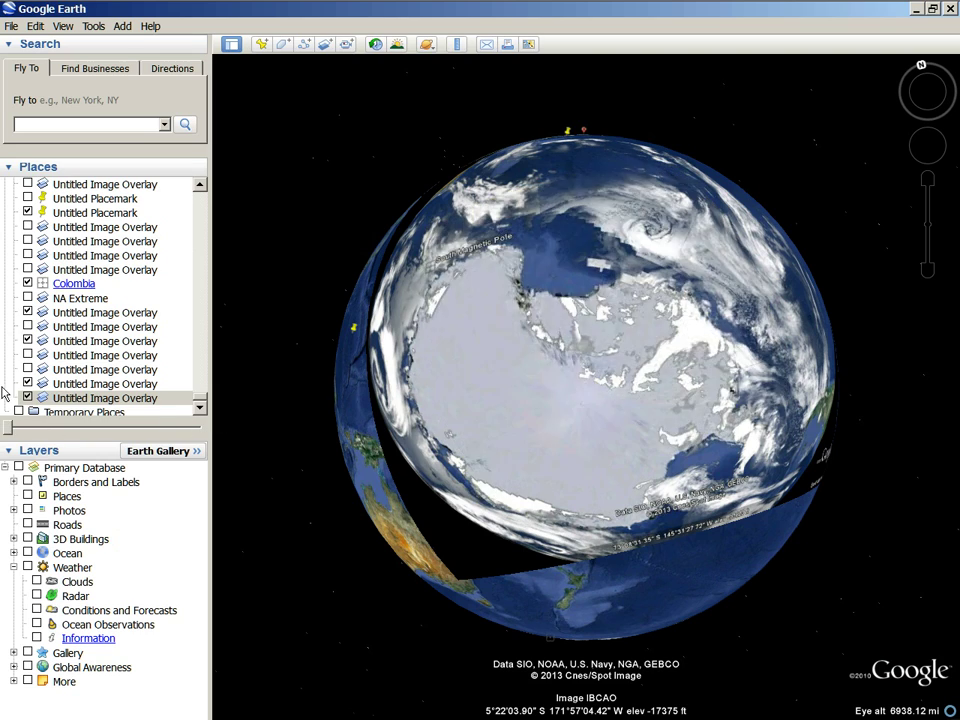
left_click_drag(8, 427, 197, 427)
left_click_drag(392, 388, 360, 440)
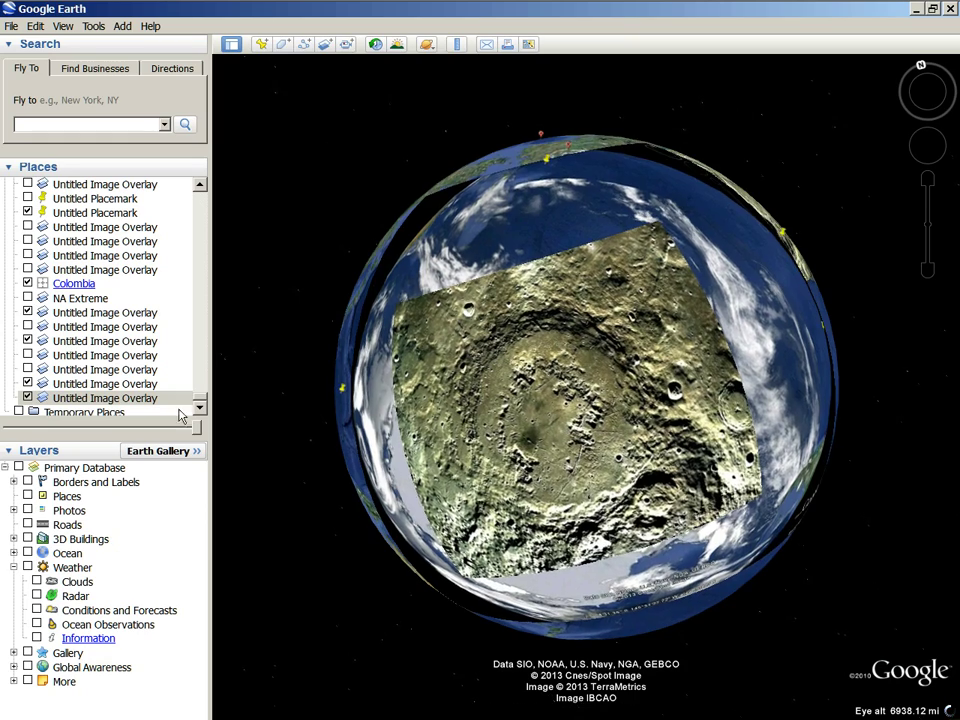
Step: In the latest overlay's Properties, narrow its left edge and lower its top edge
right_click(100, 398)
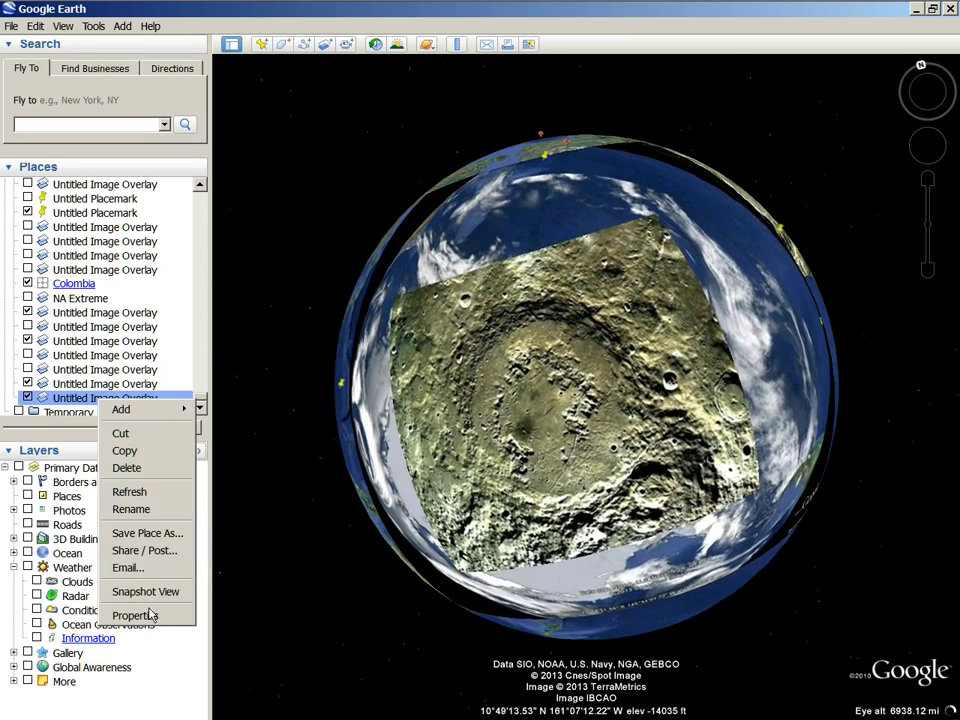
left_click(143, 619)
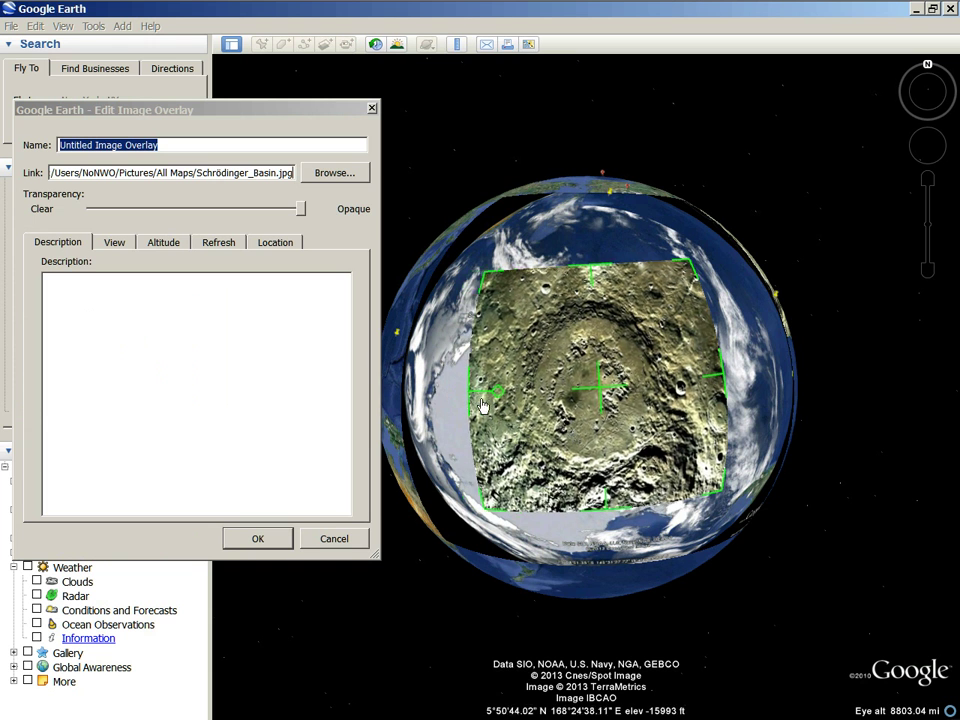
left_click_drag(450, 399, 487, 401)
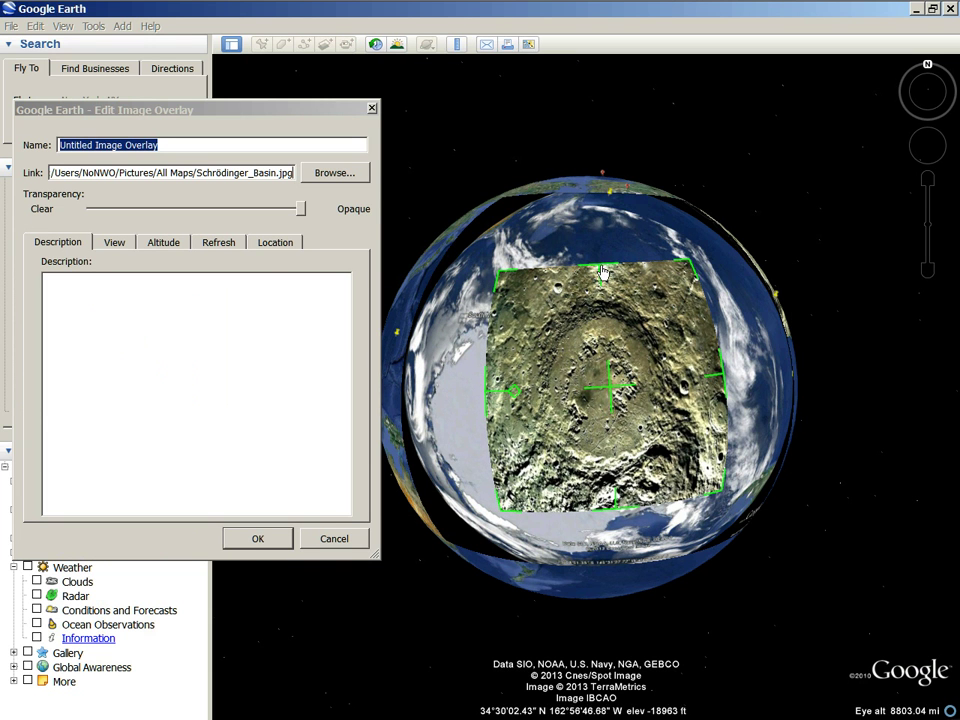
left_click_drag(601, 271, 601, 290)
Step: Shift the moon overlay up and left, fading it to check alignment and ending opaque
mouse_move(303, 212)
left_mouse_down()
mouse_move(90, 240)
mouse_move(141, 270)
mouse_move(315, 296)
mouse_move(3, 270)
mouse_move(257, 302)
left_mouse_up()
left_click_drag(625, 435, 612, 417)
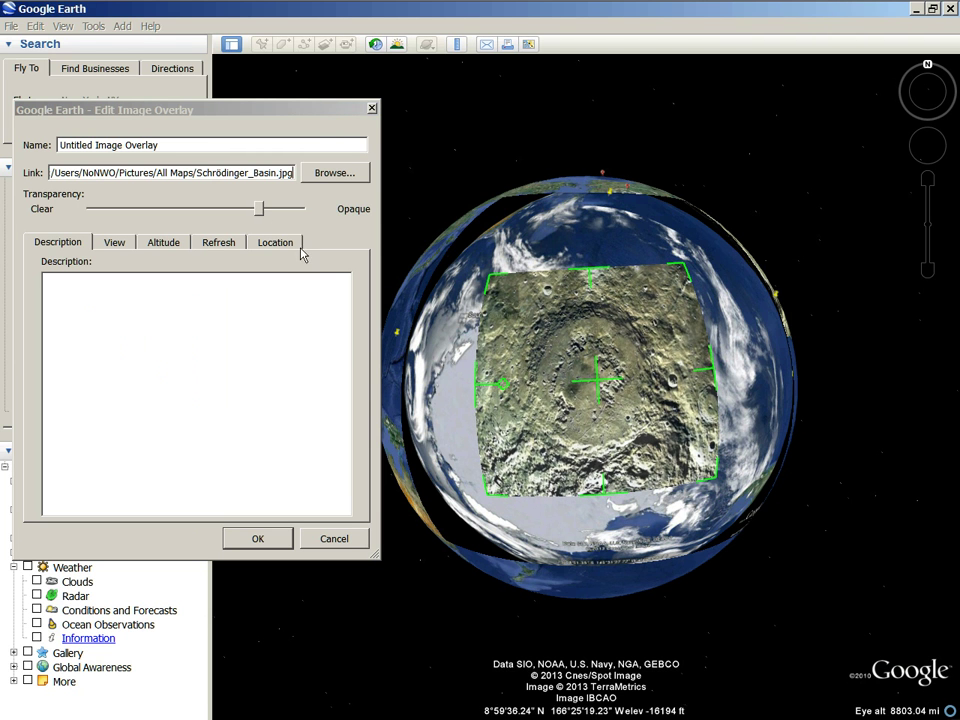
mouse_move(262, 212)
left_mouse_down()
mouse_move(4, 171)
mouse_move(343, 279)
mouse_move(3, 247)
mouse_move(315, 289)
mouse_move(90, 266)
mouse_move(321, 298)
mouse_move(3, 257)
mouse_move(381, 317)
mouse_move(94, 279)
mouse_move(358, 252)
mouse_move(3, 287)
mouse_move(356, 328)
mouse_move(90, 240)
mouse_move(360, 300)
mouse_move(5, 303)
mouse_move(490, 320)
left_mouse_up()
mouse_move(293, 208)
left_mouse_down()
mouse_move(90, 208)
mouse_move(300, 208)
left_mouse_up()
Step: Save the overlay edits, then toggle Places overlay checkboxes, leaving another Untitled Image Overlay shown
left_click(258, 540)
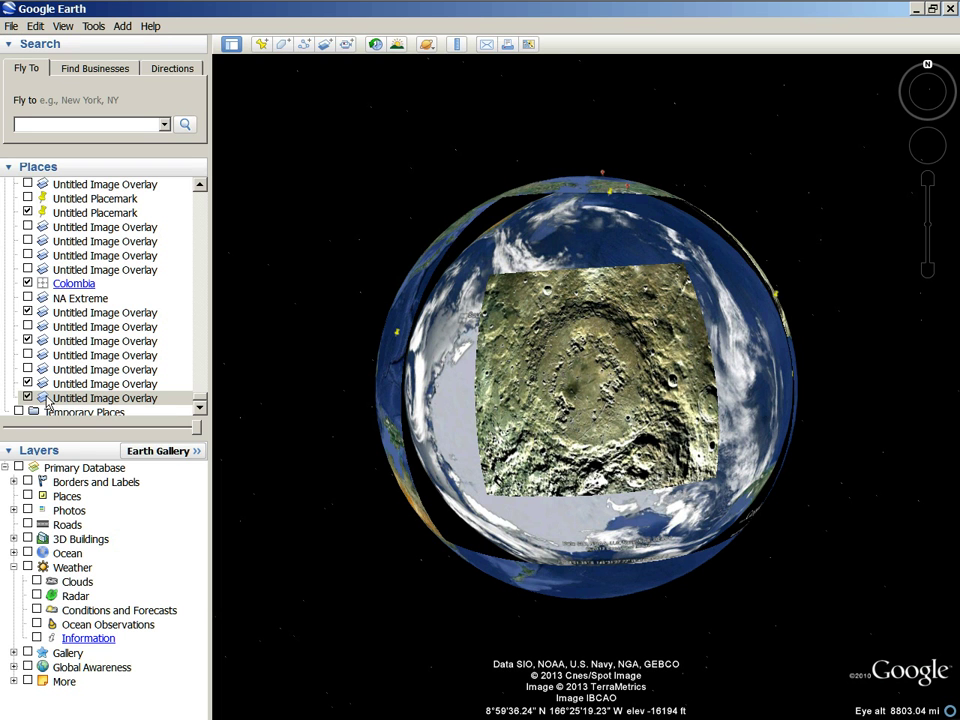
left_click(28, 371)
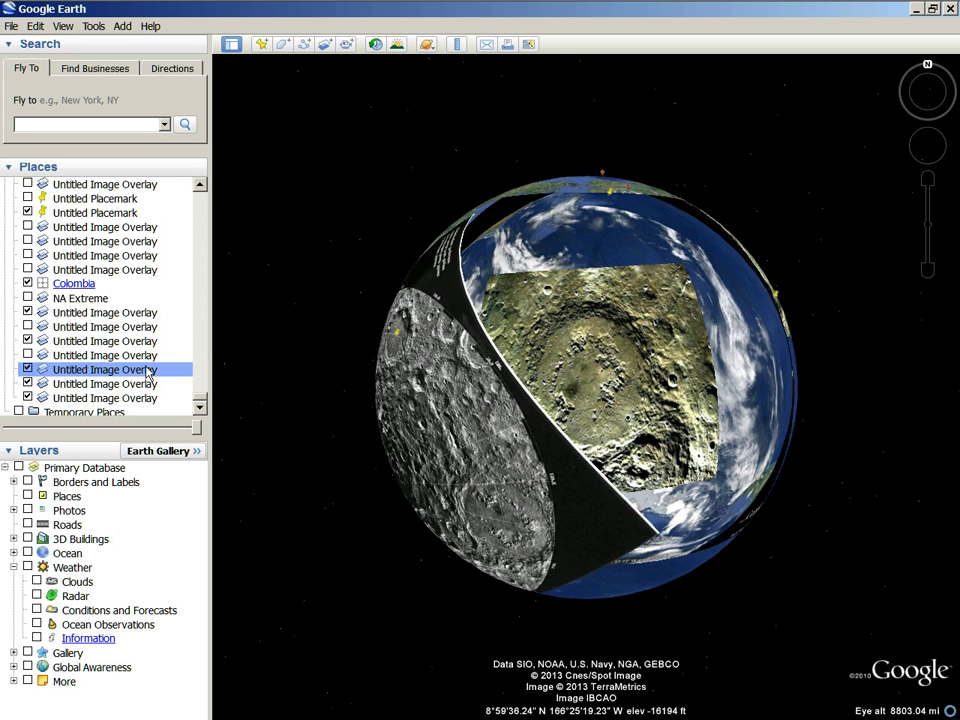
left_click(28, 371)
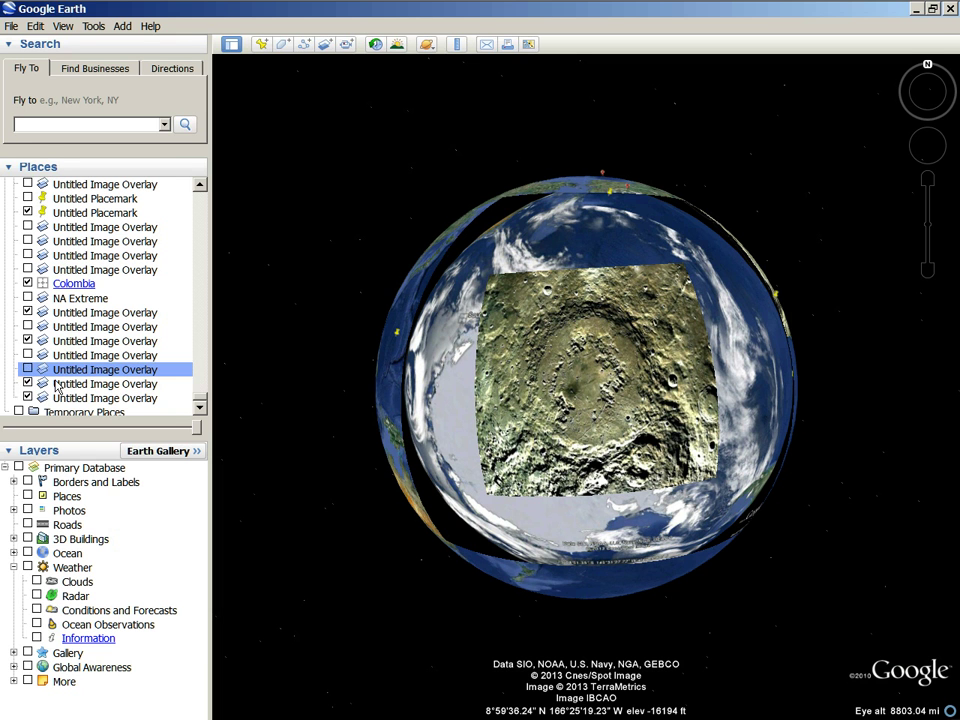
left_click(58, 387)
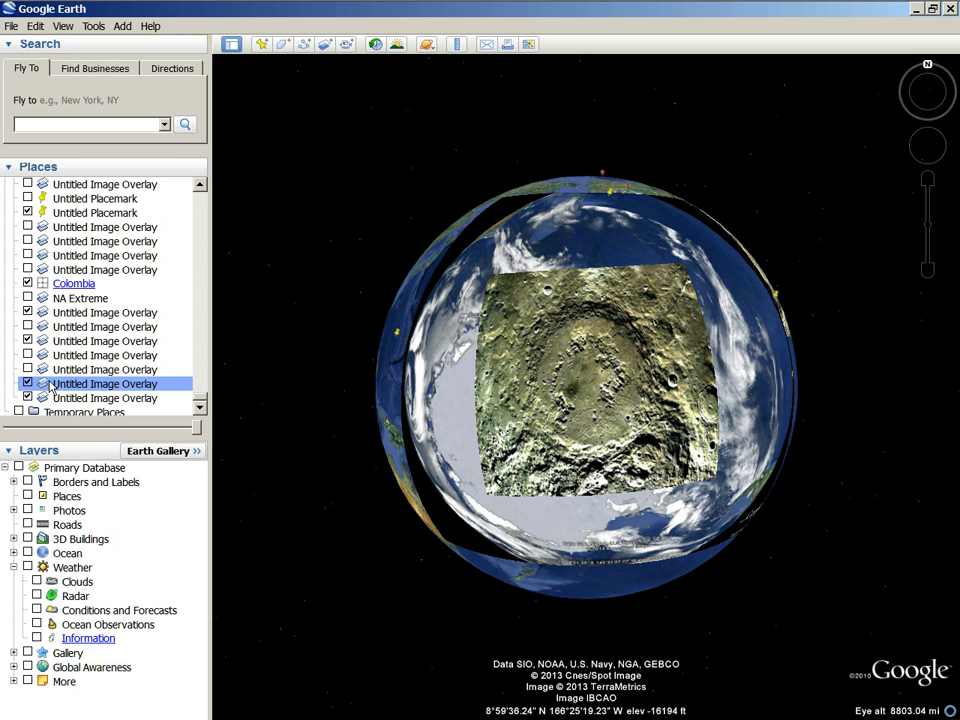
left_click_drag(420, 330, 514, 331)
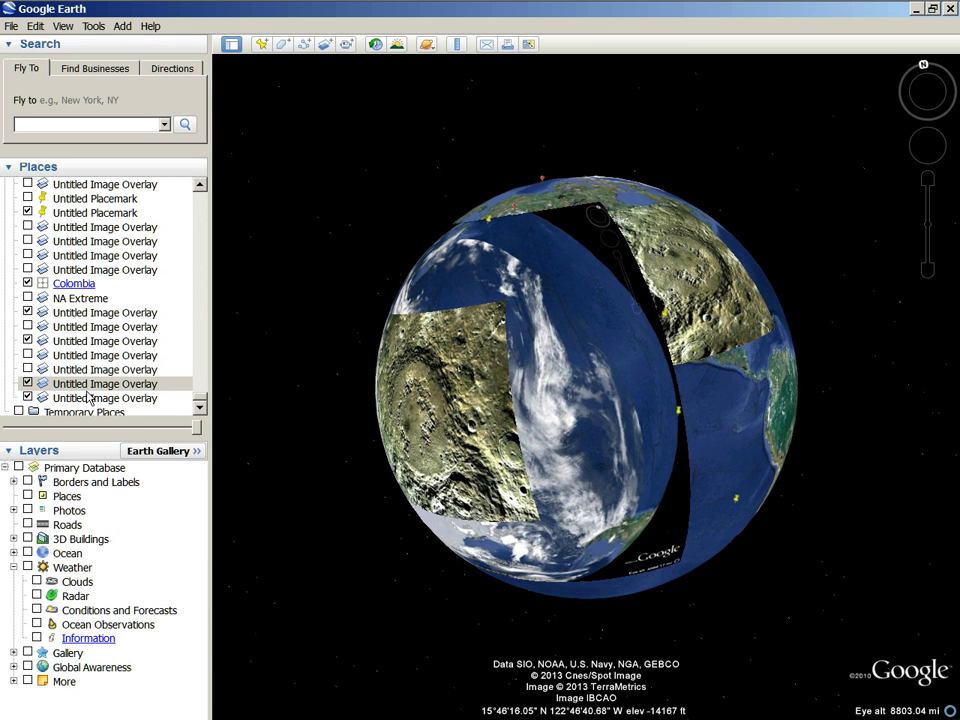
left_click(86, 389)
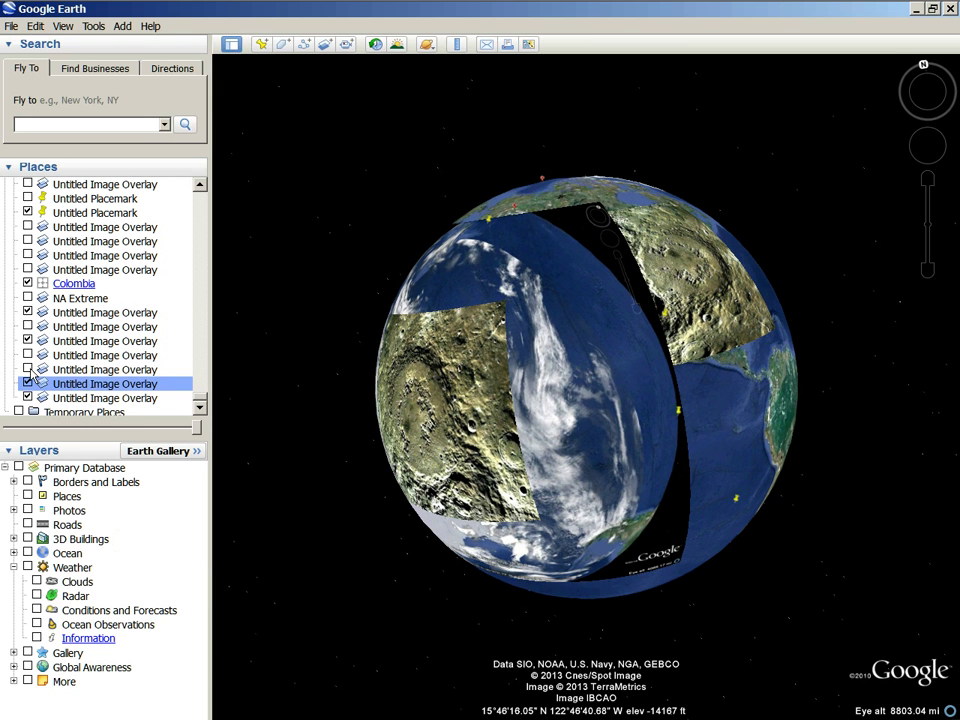
left_click(28, 369)
left_click(28, 369)
double_click(100, 355)
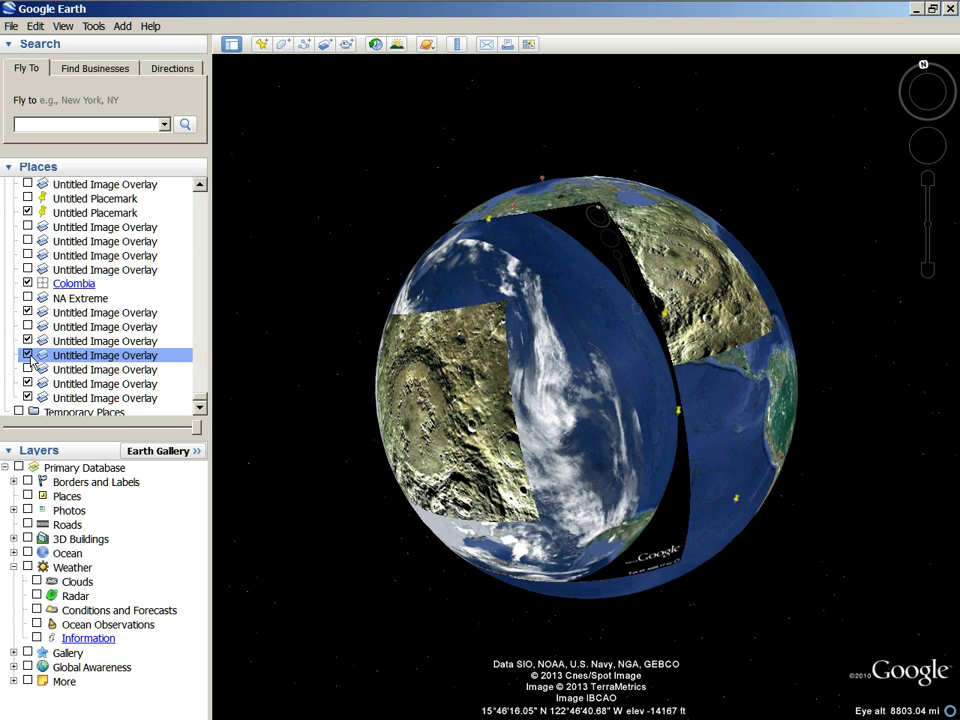
left_click_drag(604, 388, 341, 416)
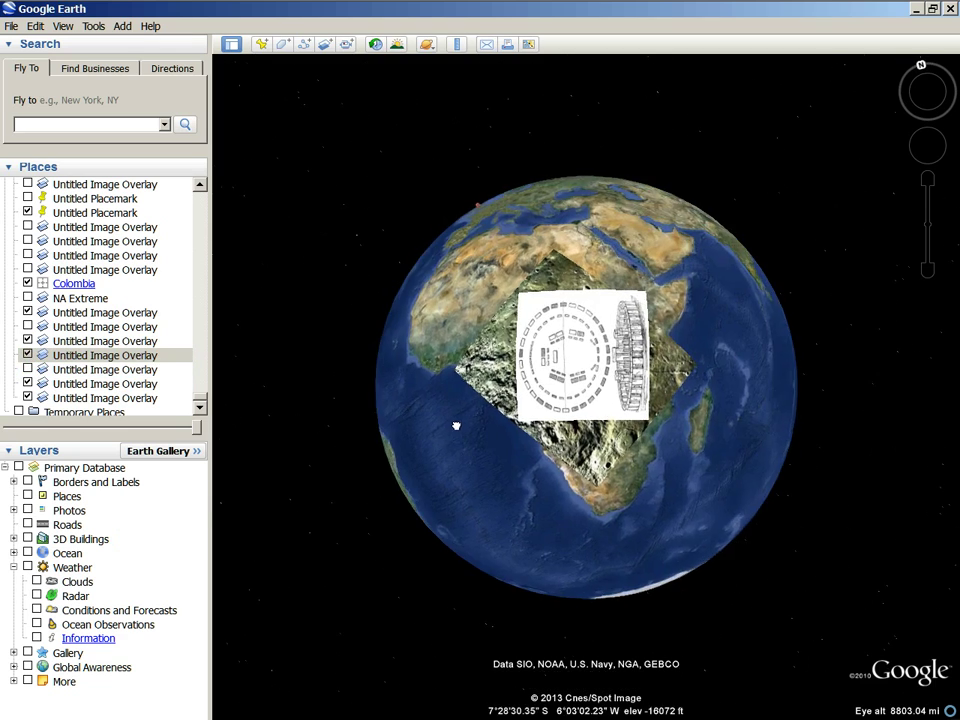
scroll(456, 420, "up", 3)
scroll(454, 399, "up", 1)
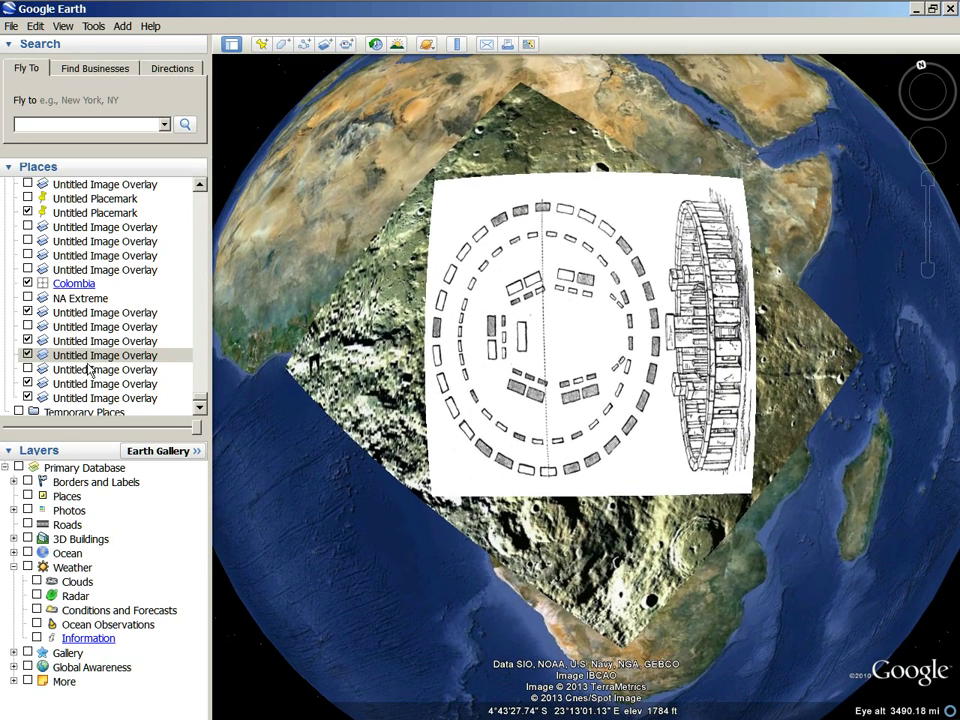
left_click(79, 358)
mouse_move(183, 432)
left_mouse_down()
mouse_move(3, 410)
mouse_move(124, 426)
mouse_move(8, 424)
mouse_move(226, 425)
left_mouse_up()
scroll(225, 425, "down", 5)
mouse_move(560, 640)
left_mouse_down()
mouse_move(648, 516)
mouse_move(576, 666)
mouse_move(501, 617)
mouse_move(523, 529)
mouse_move(522, 549)
left_mouse_up()
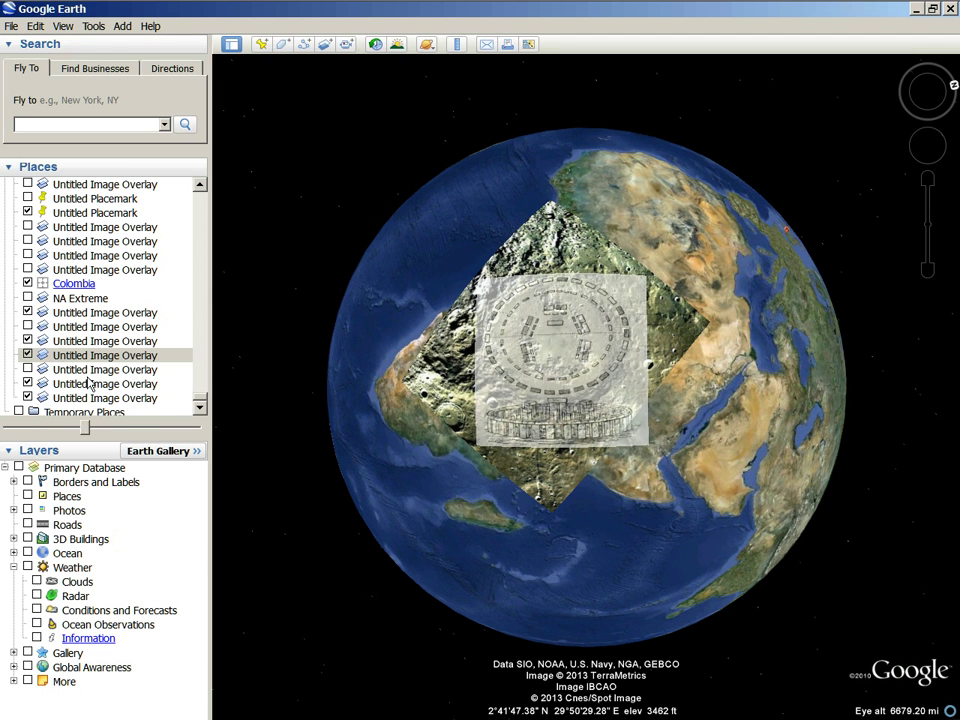
scroll(250, 421, "up", 5)
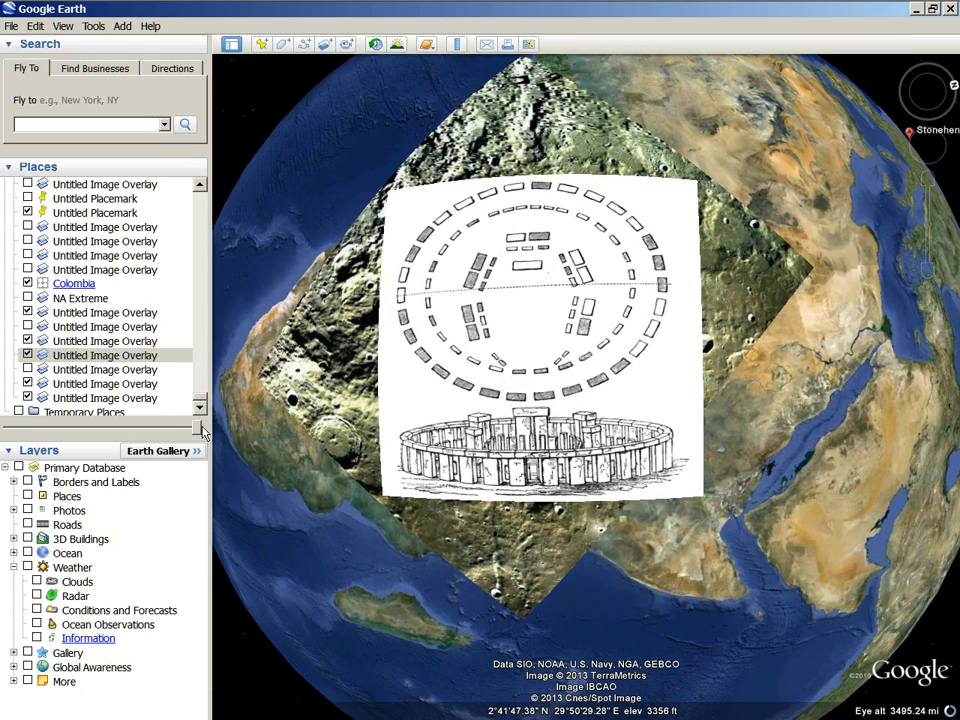
mouse_move(197, 427)
left_mouse_down()
mouse_move(12, 428)
mouse_move(228, 452)
mouse_move(2, 410)
mouse_move(223, 454)
mouse_move(3, 405)
mouse_move(100, 424)
mouse_move(12, 412)
mouse_move(133, 422)
mouse_move(5, 400)
mouse_move(62, 420)
mouse_move(2, 392)
mouse_move(94, 426)
mouse_move(197, 427)
mouse_move(5, 427)
left_mouse_up()
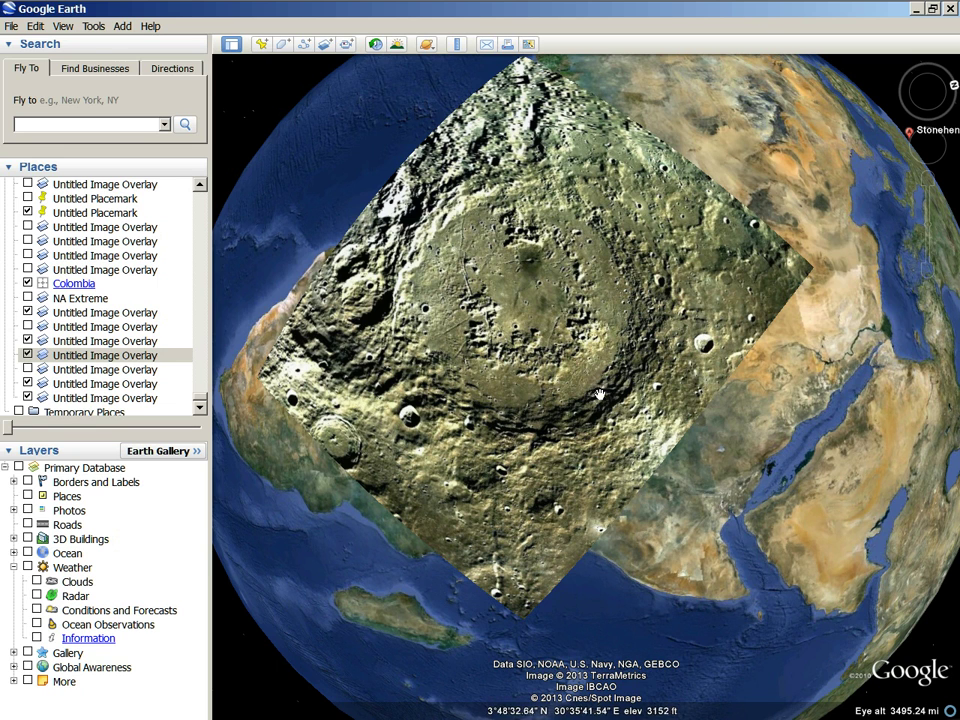
mouse_move(10, 428)
left_mouse_down()
mouse_move(100, 427)
mouse_move(5, 420)
left_mouse_up()
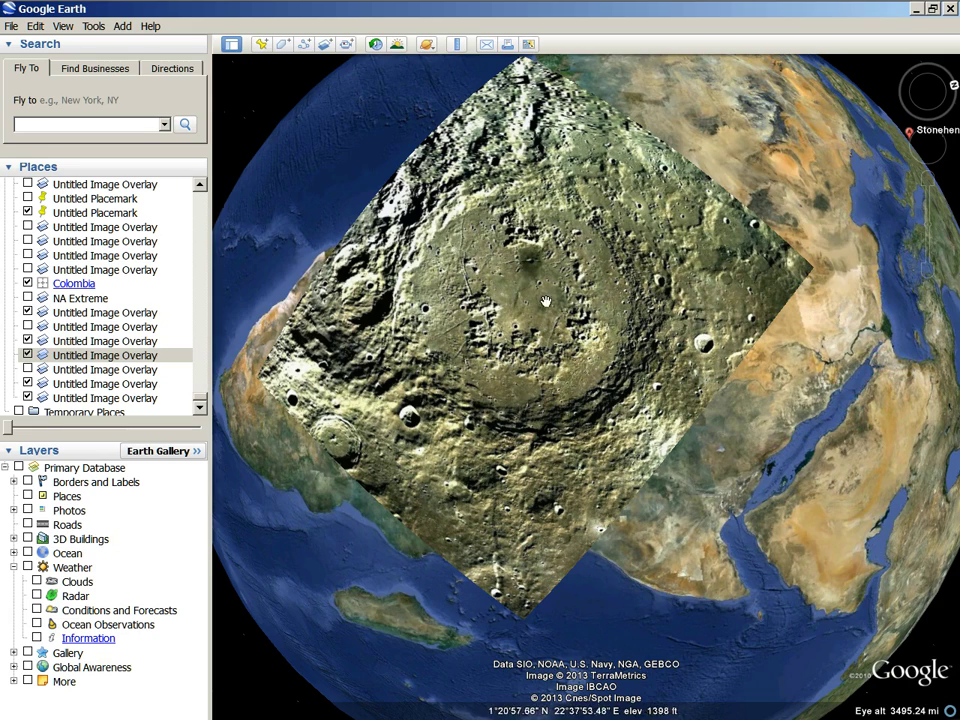
scroll(511, 158, "up", 3)
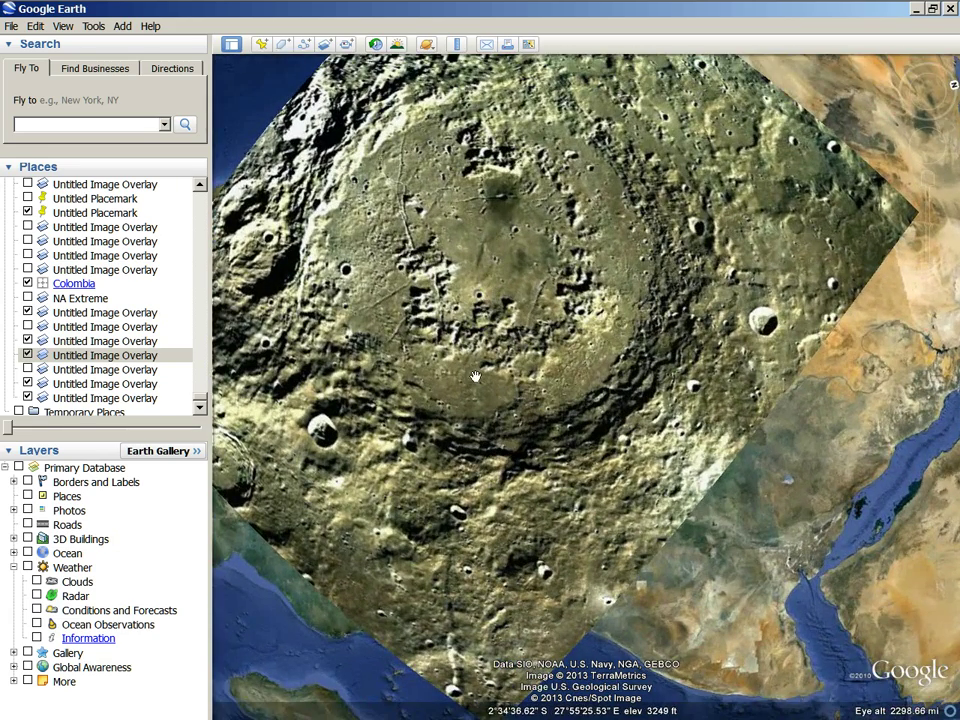
scroll(469, 378, "down", 2)
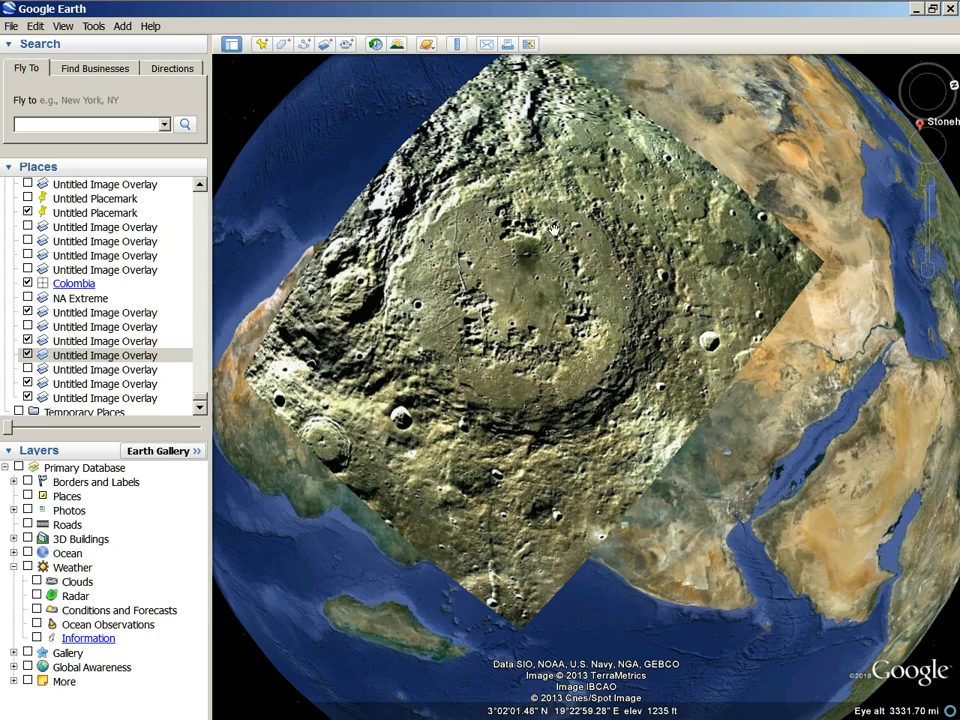
scroll(323, 474, "down", 3)
mouse_move(377, 465)
left_mouse_down()
mouse_move(414, 521)
mouse_move(508, 446)
left_mouse_up()
Step: Turn the globe toward the Pacific and untick the four visible image overlays in Places
left_click_drag(437, 196, 493, 261)
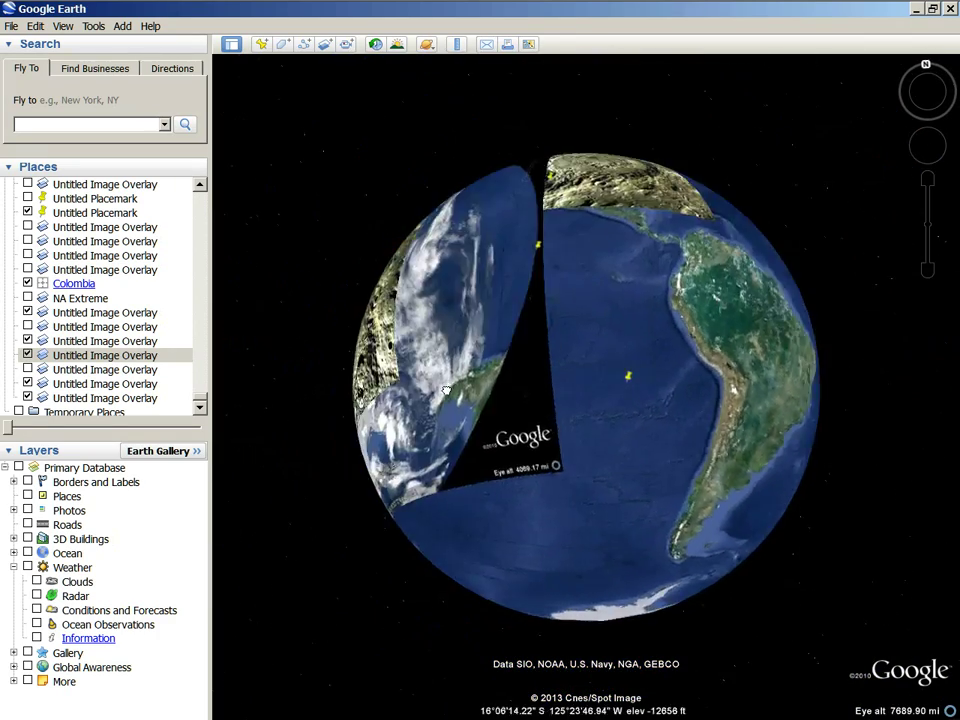
scroll(568, 322, "up", 3)
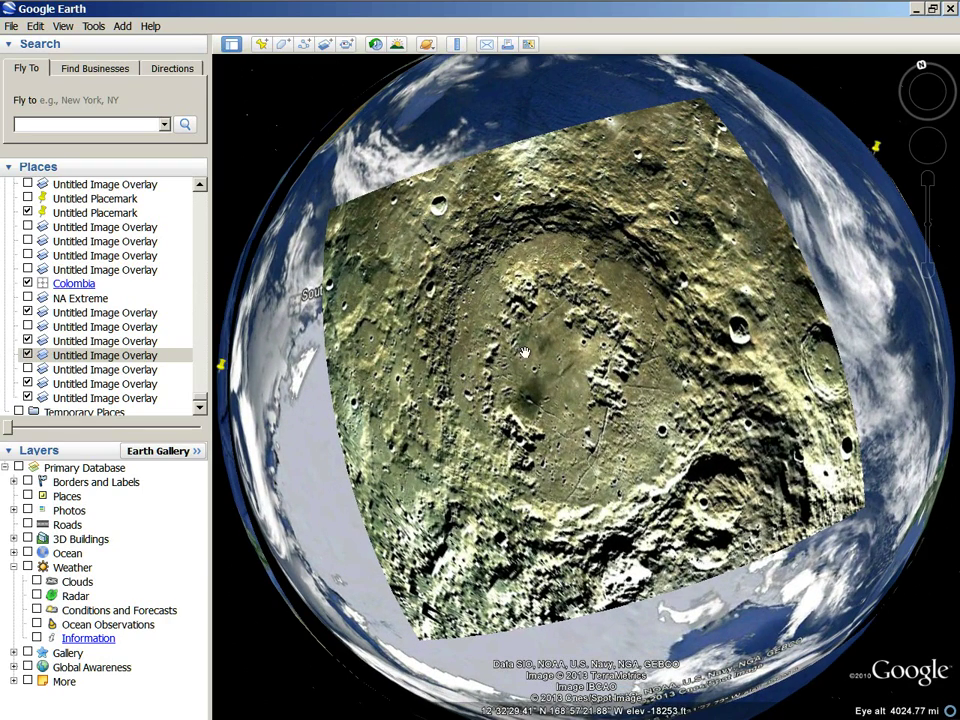
scroll(368, 449, "down", 2)
left_click_drag(368, 449, 627, 452)
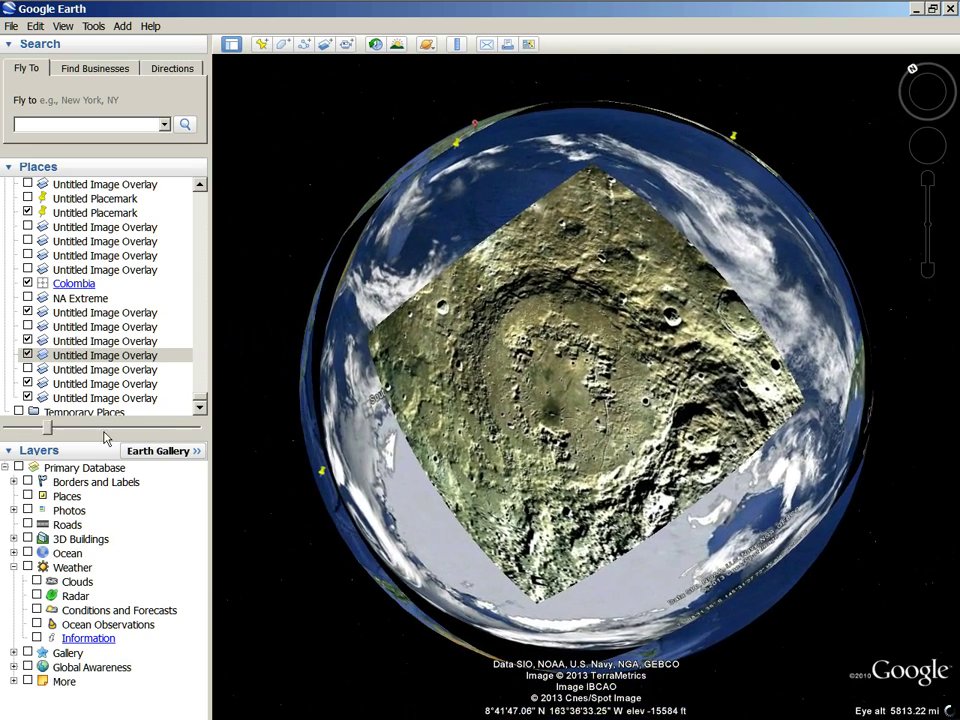
left_click(27, 398)
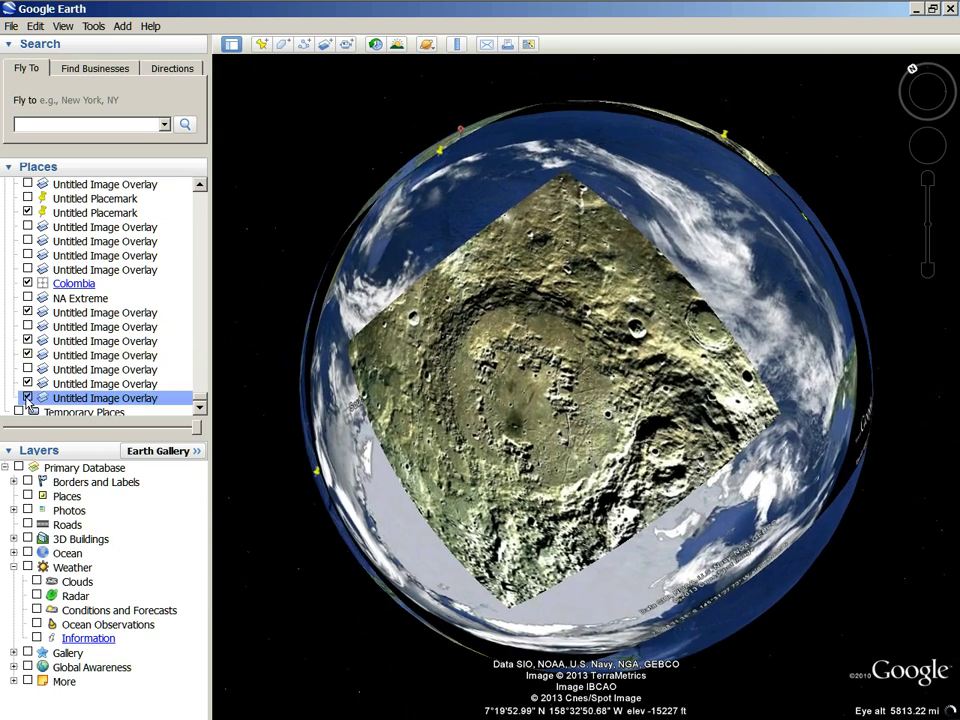
left_click(27, 355)
left_click(27, 341)
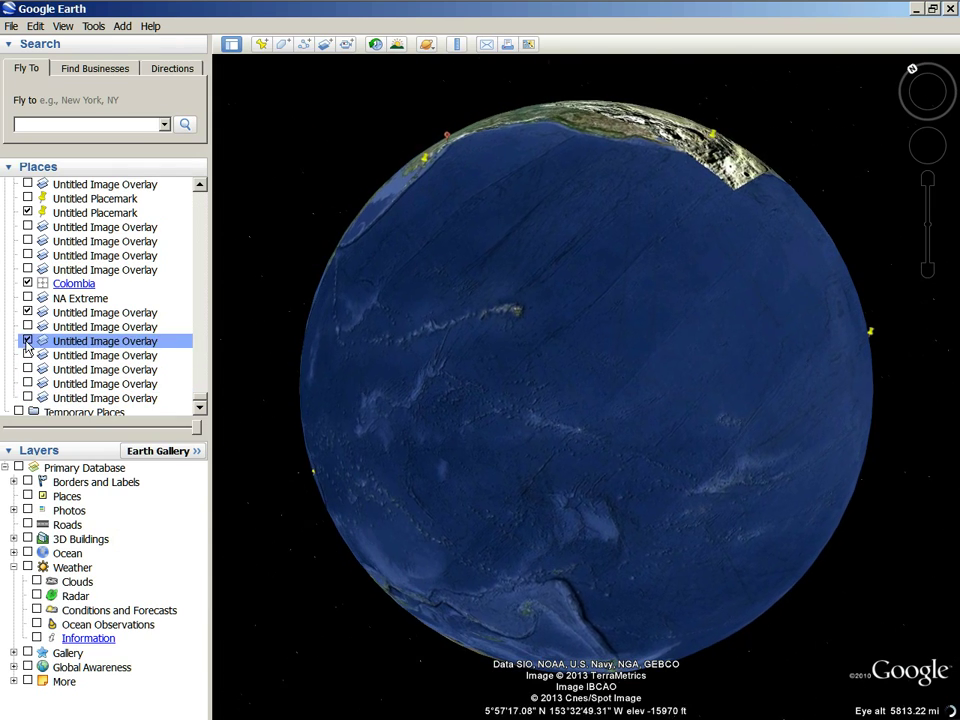
left_click(27, 312)
Step: Zoom out and rotate the plain globe past Australia to the South Pacific
scroll(383, 401, "down", 3)
mouse_move(383, 401)
left_mouse_down()
mouse_move(615, 208)
mouse_move(707, 386)
mouse_move(600, 494)
mouse_move(514, 456)
left_mouse_up()
mouse_move(286, 528)
left_mouse_down()
mouse_move(564, 497)
mouse_move(371, 445)
left_mouse_up()
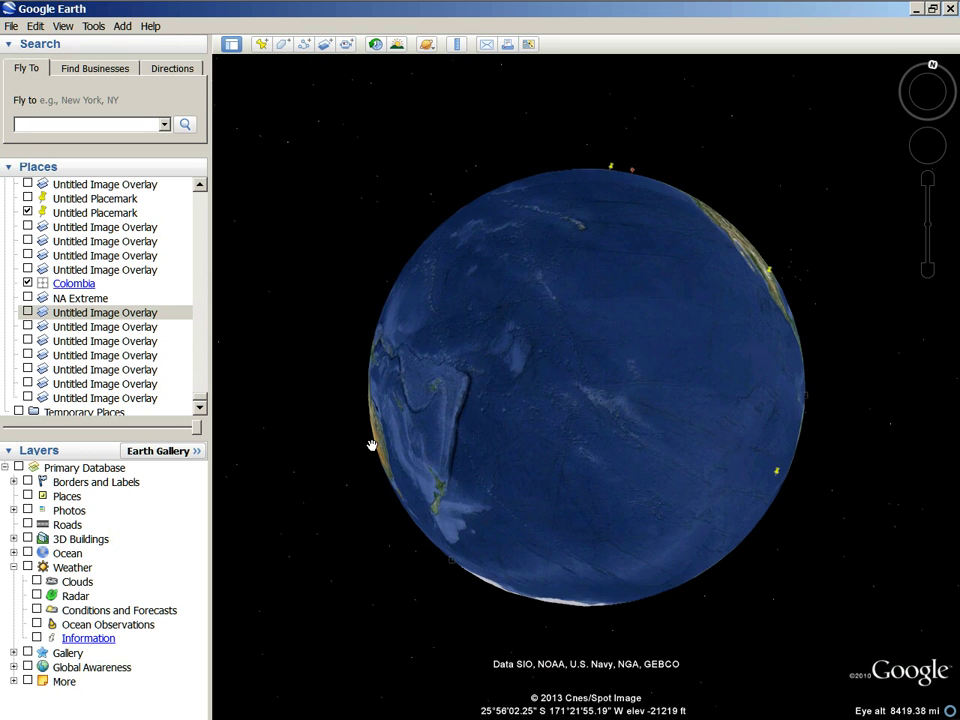
Step: Start a new image overlay and browse the Pictures library for save.jpg
left_click(326, 45)
left_click(320, 174)
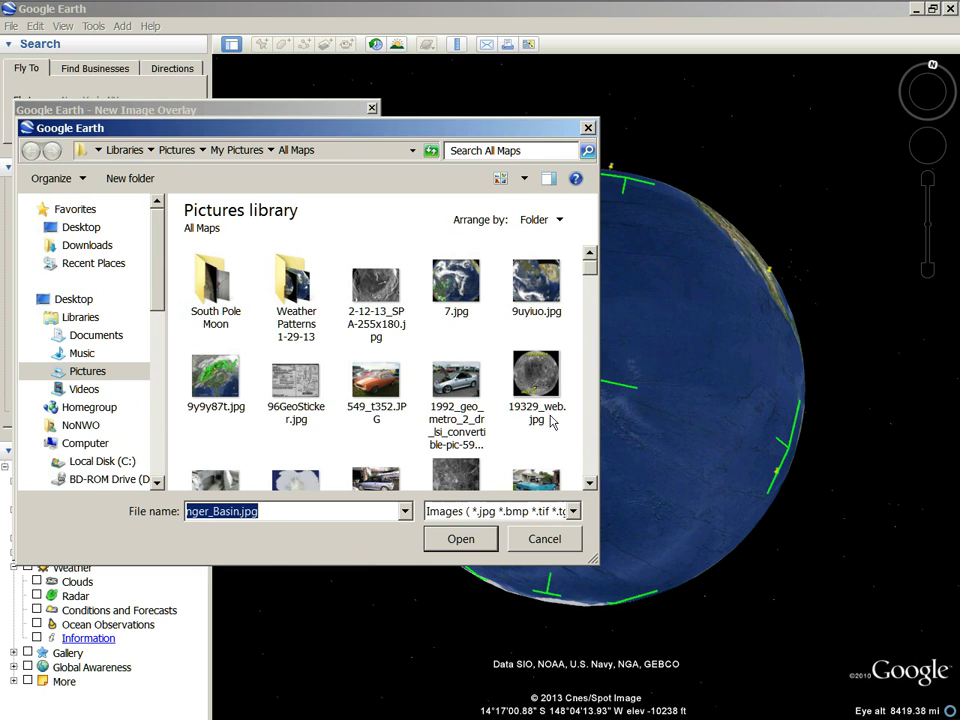
scroll(588, 277, "down", 10)
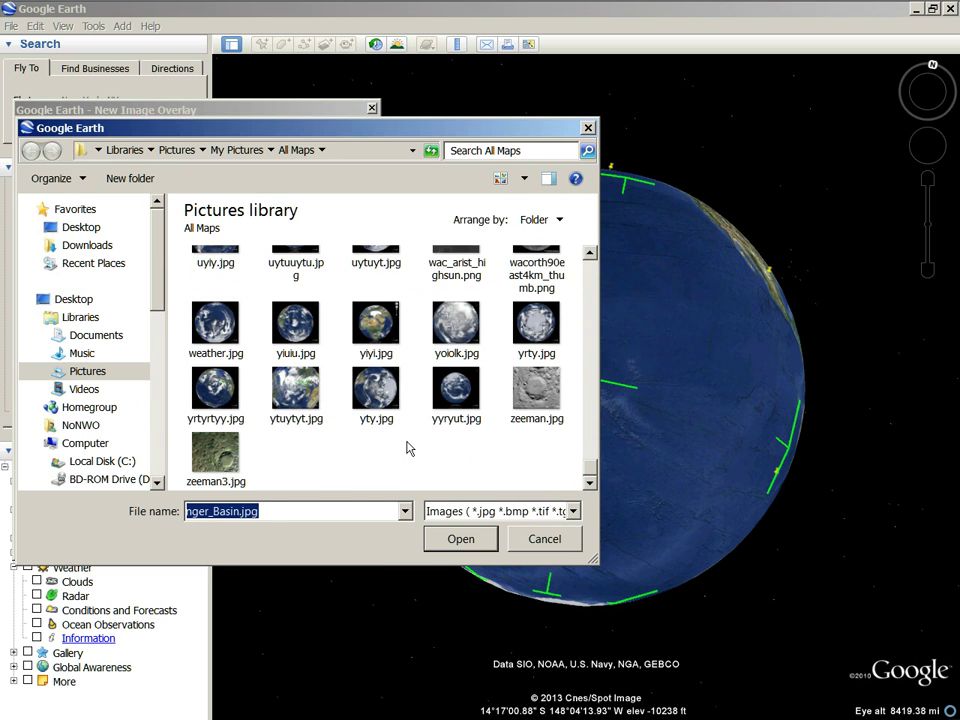
scroll(338, 421, "up", 5)
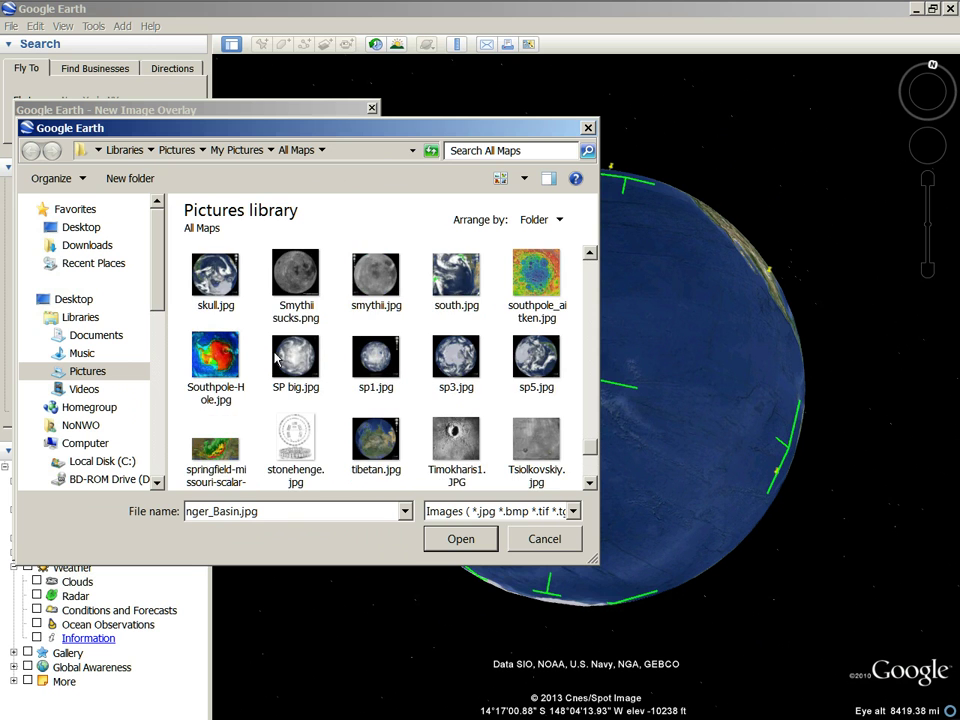
scroll(330, 320, "up", 3)
scroll(315, 317, "up", 1)
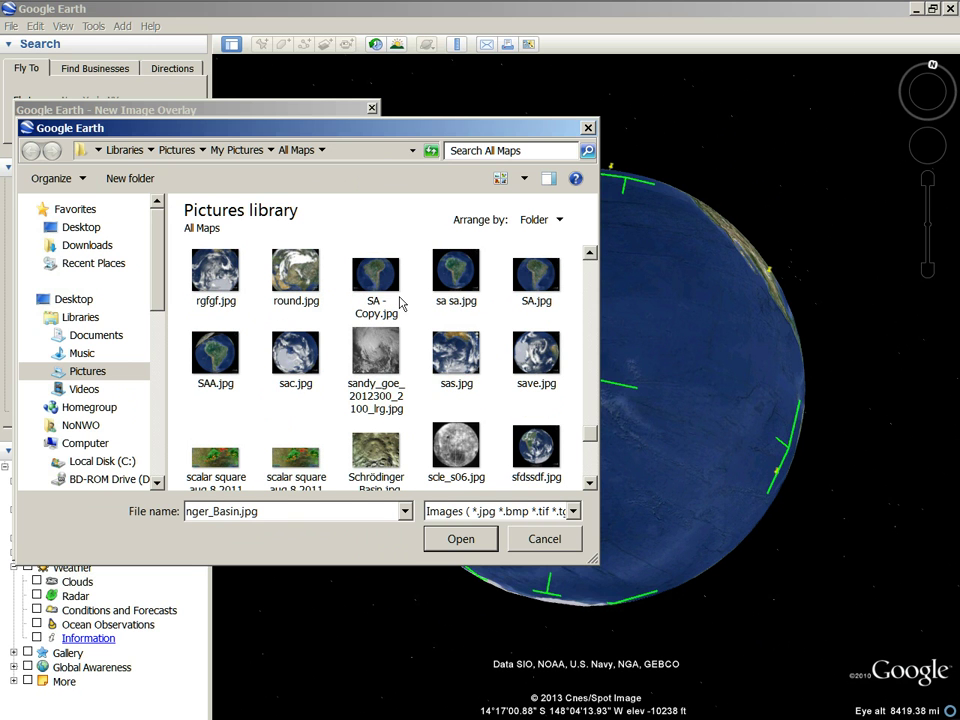
Step: Load save.jpg as the overlay image, narrow its right side and move it toward centre
left_click(533, 383)
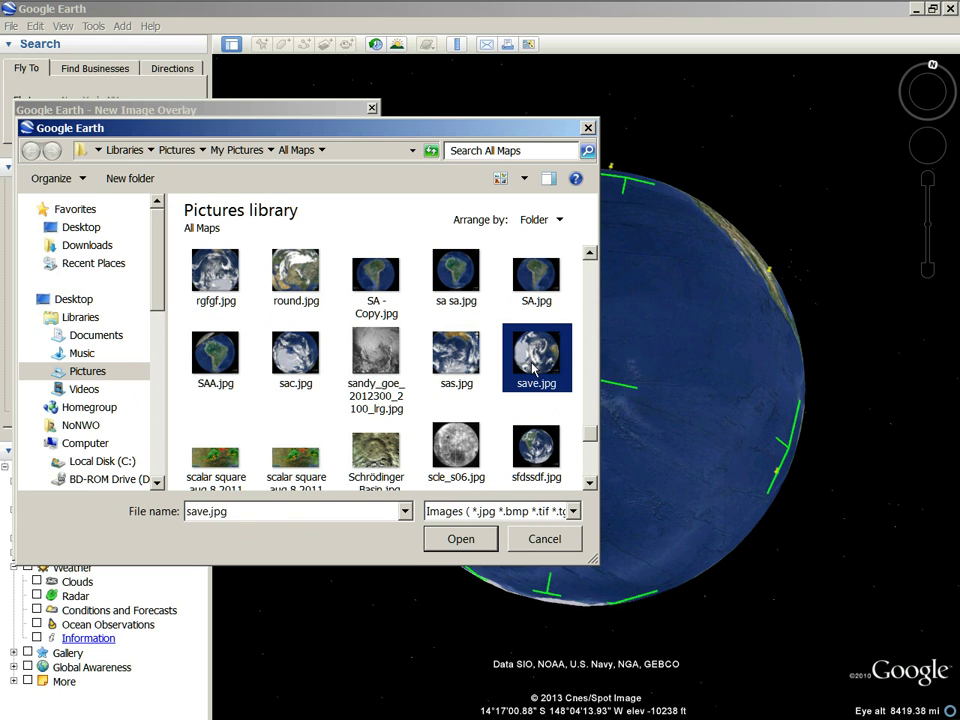
left_click(461, 539)
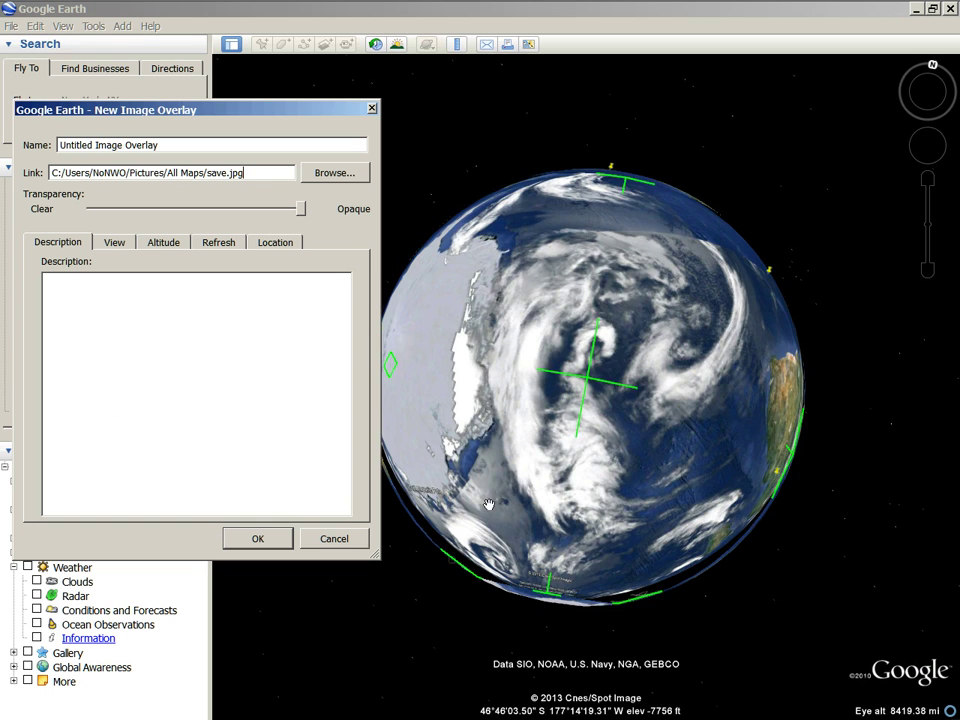
left_click_drag(558, 543, 598, 361)
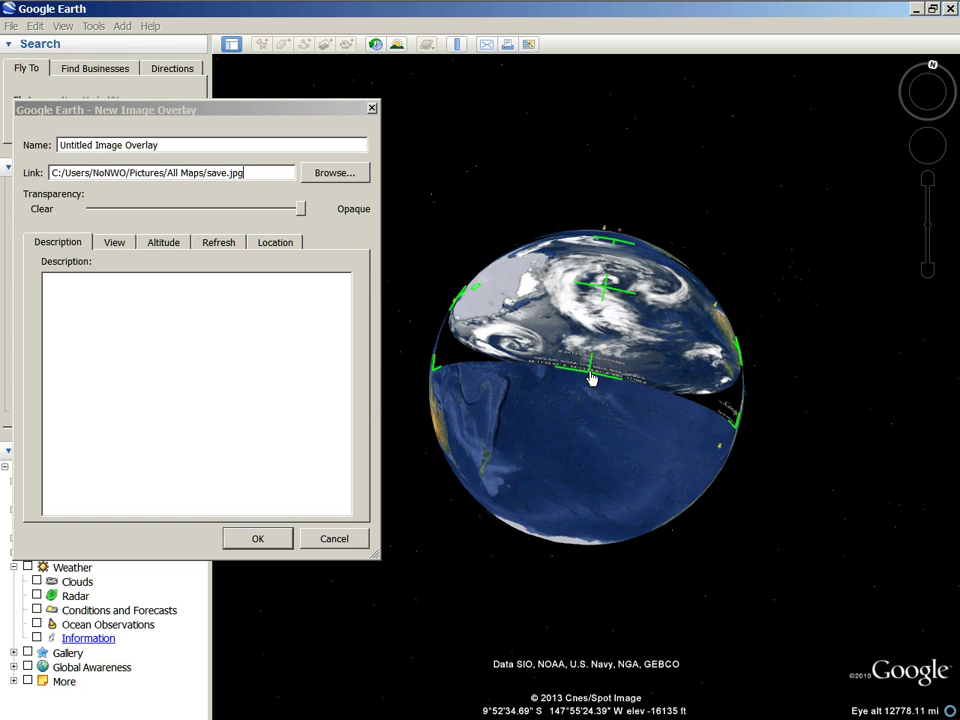
left_click_drag(740, 359, 600, 340)
left_click_drag(542, 370, 560, 400)
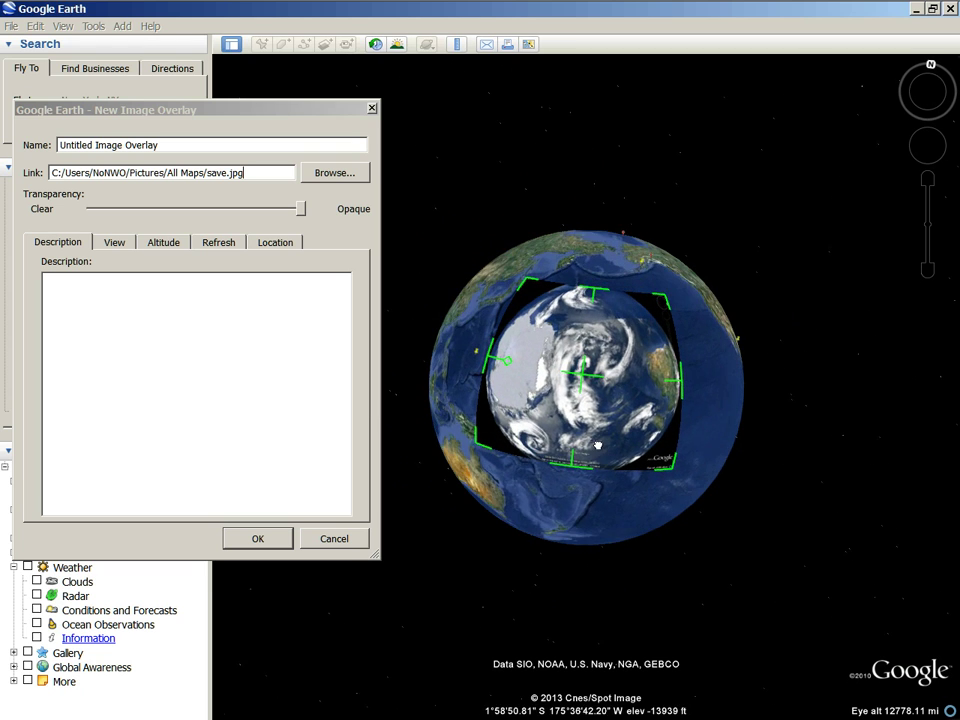
scroll(678, 458, "up", 2)
left_click_drag(678, 458, 738, 428)
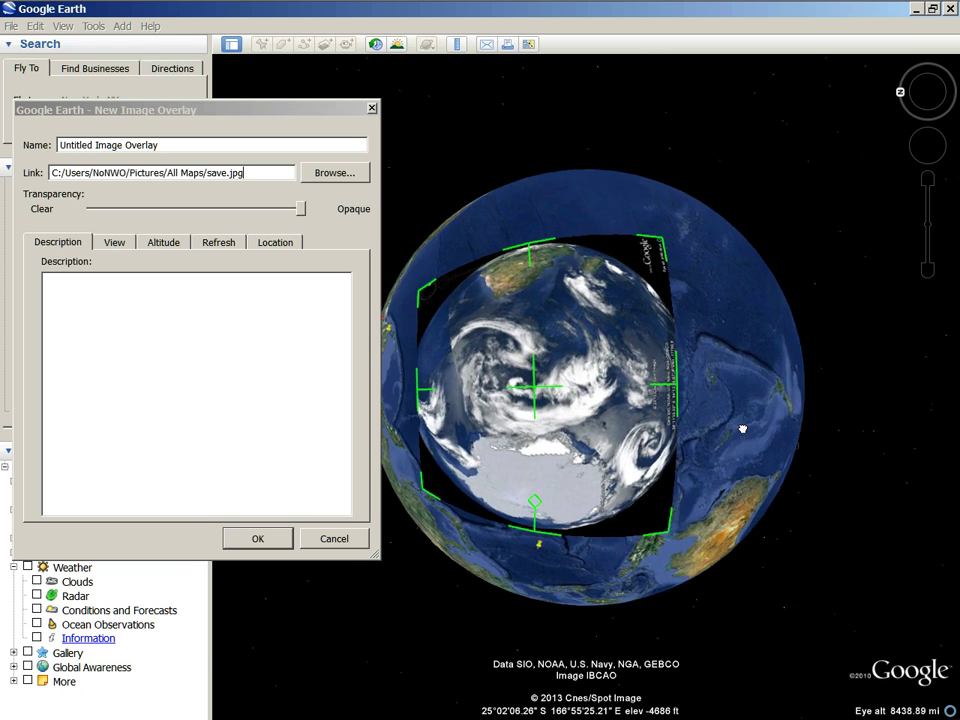
scroll(546, 484, "up", 2)
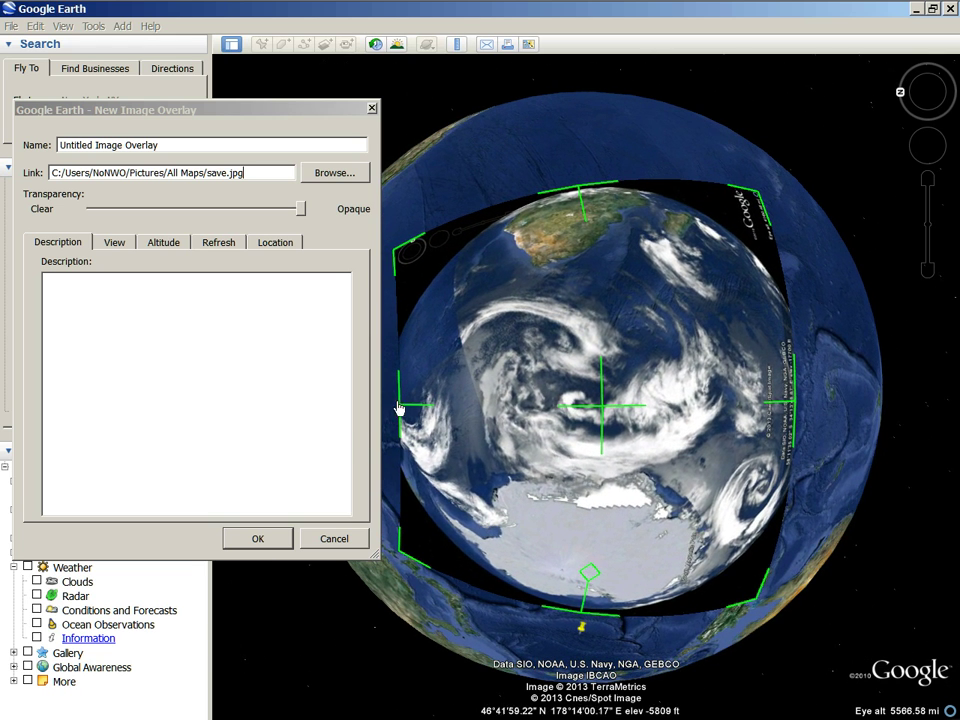
Step: Narrow the cloud overlay's left side, slide it over the South Atlantic, and trim bottom and right edges
left_click_drag(399, 408, 441, 410)
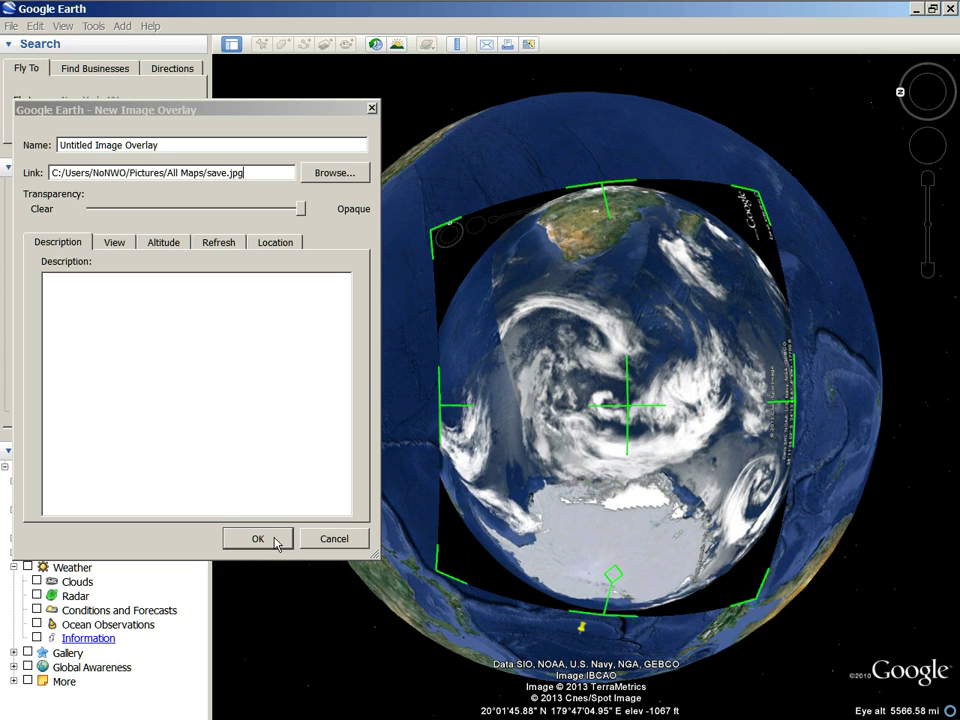
left_click_drag(630, 412, 381, 163)
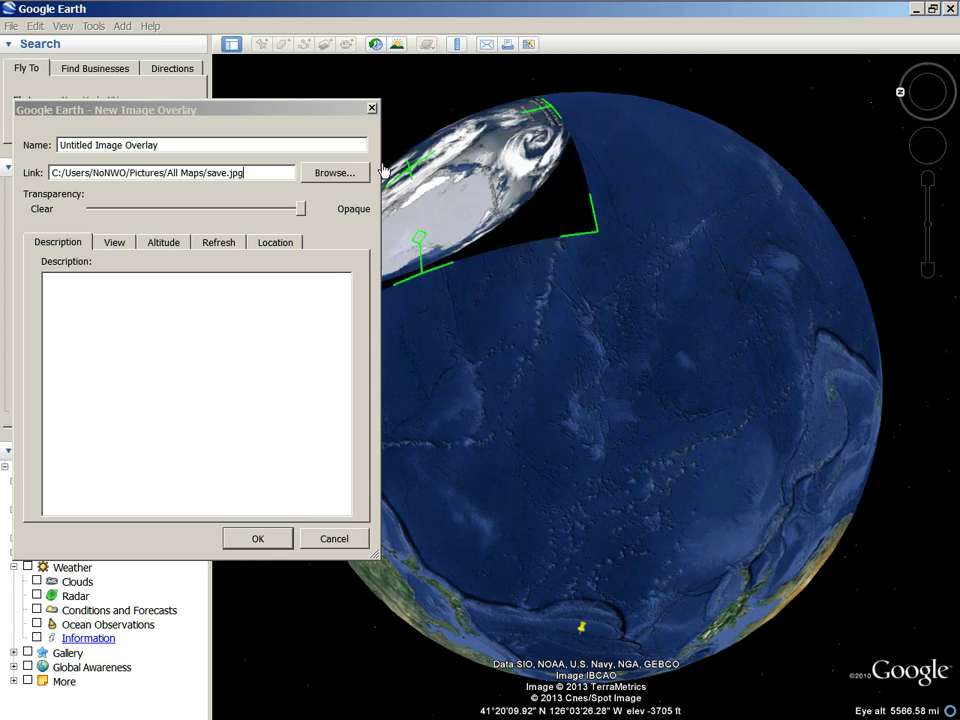
left_click_drag(642, 154, 824, 620)
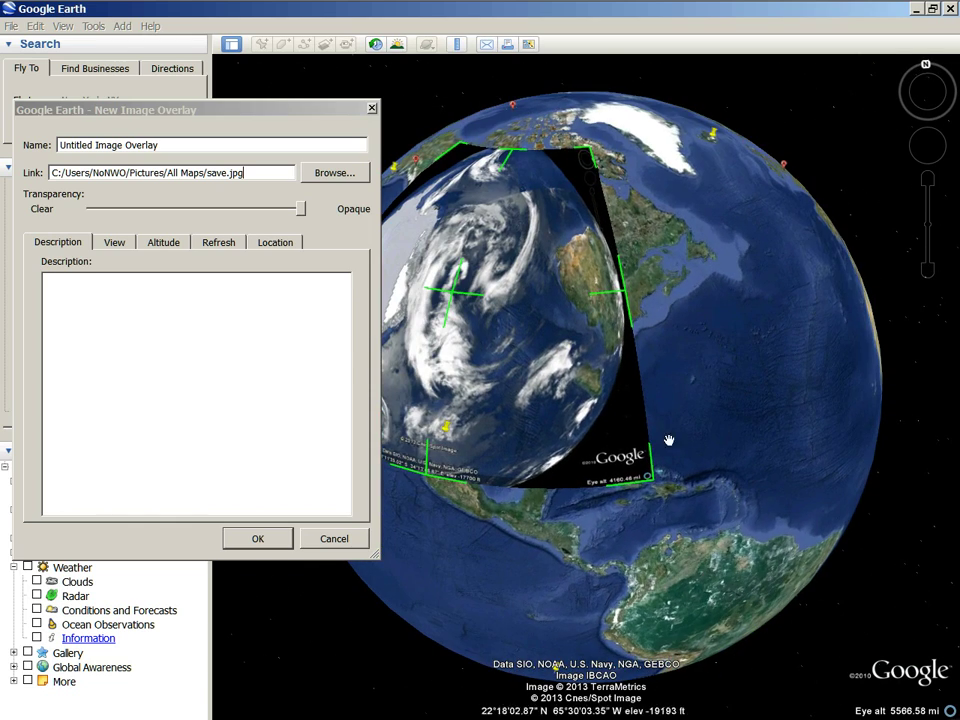
mouse_move(455, 297)
left_mouse_down()
mouse_move(602, 382)
mouse_move(512, 358)
left_mouse_up()
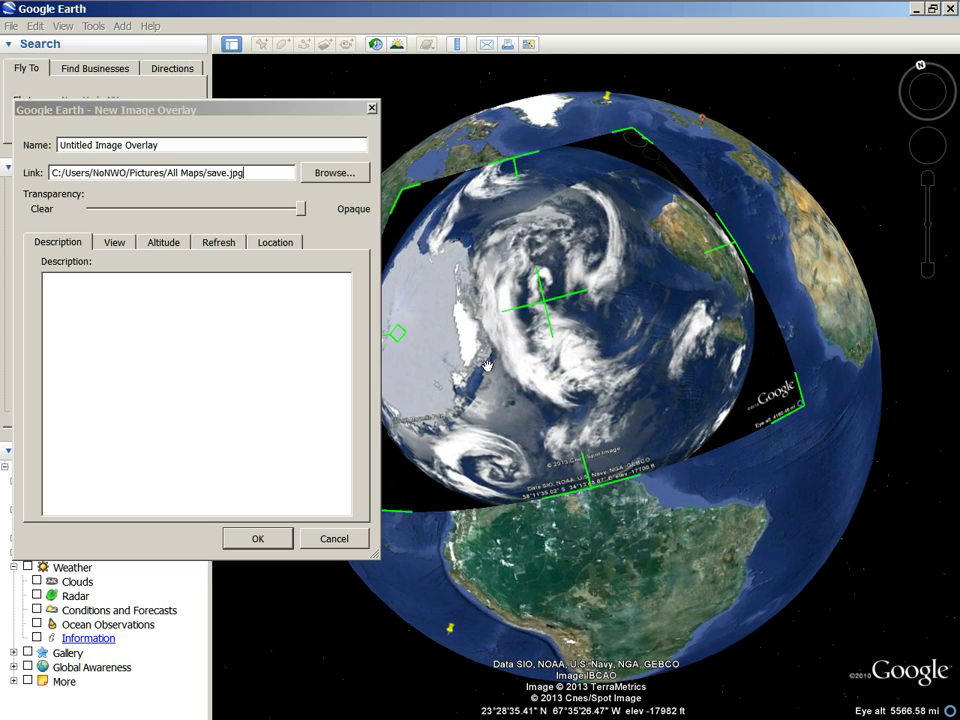
mouse_move(544, 311)
left_mouse_down()
mouse_move(802, 479)
mouse_move(467, 414)
left_mouse_up()
left_click_drag(546, 531, 562, 582)
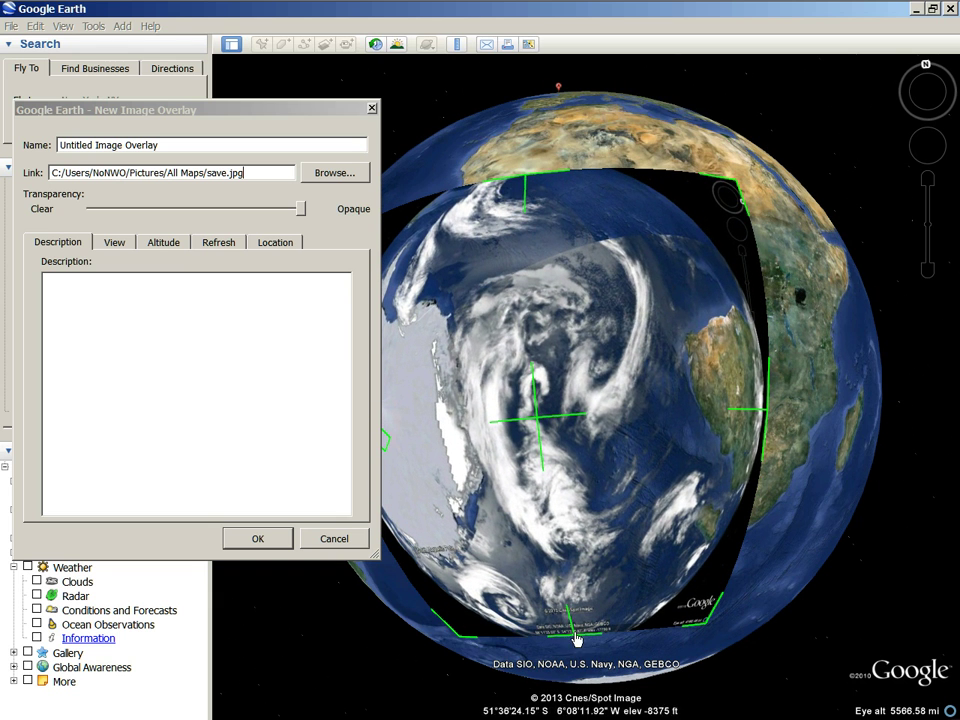
left_click_drag(576, 640, 579, 566)
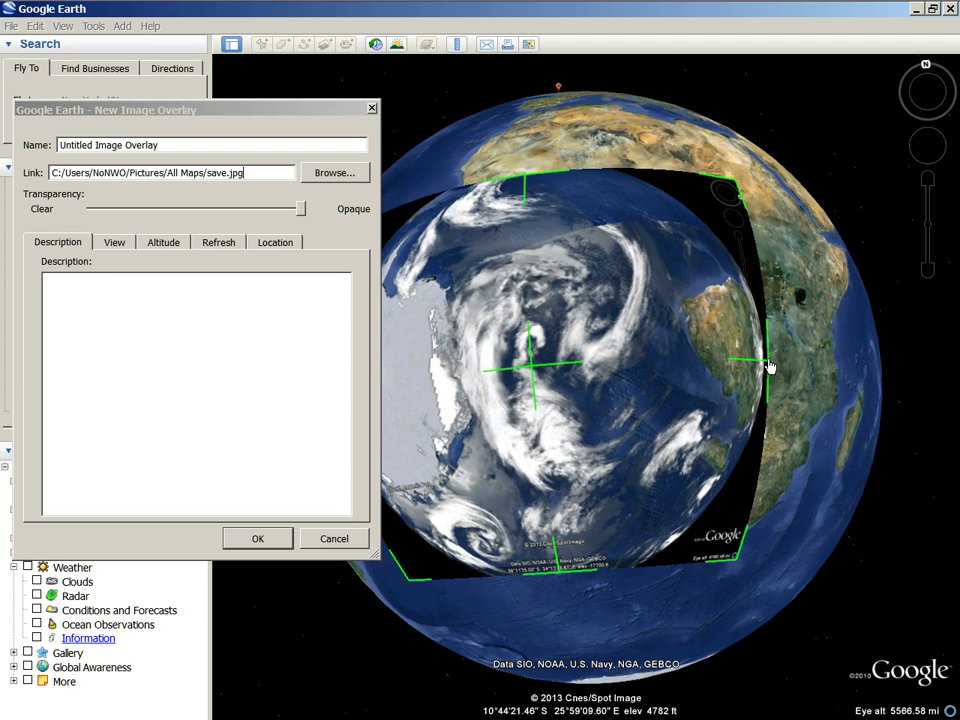
left_click_drag(763, 363, 701, 374)
Step: Save the cloud overlay and switch on the SP Moon Extreme and last image overlays
left_click(256, 539)
scroll(15, 255, "up", 1)
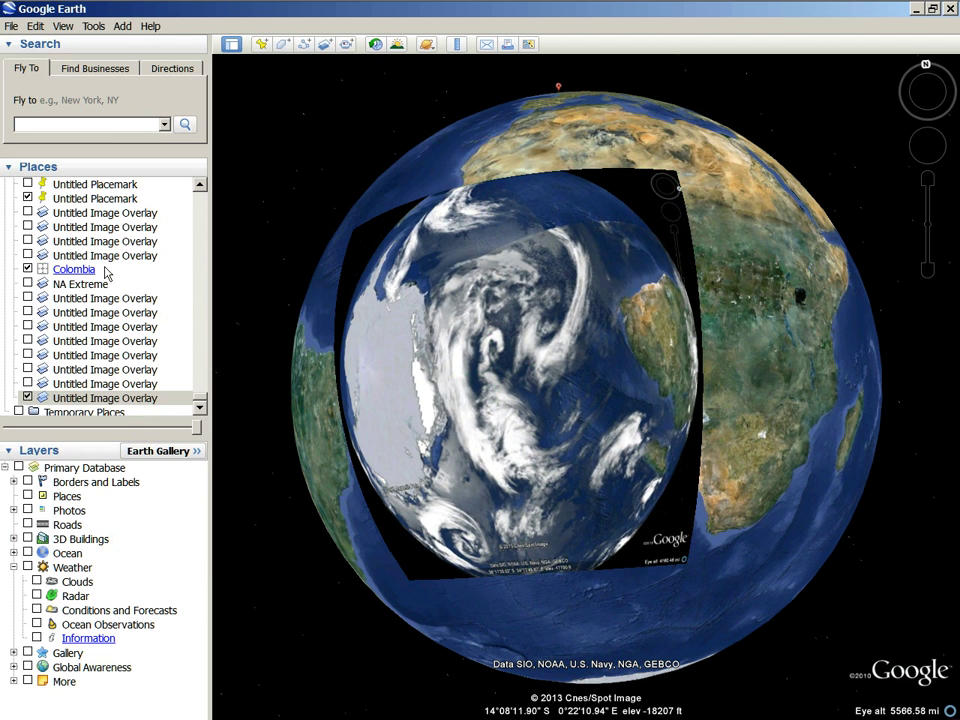
scroll(15, 255, "up", 2)
scroll(15, 255, "up", 1)
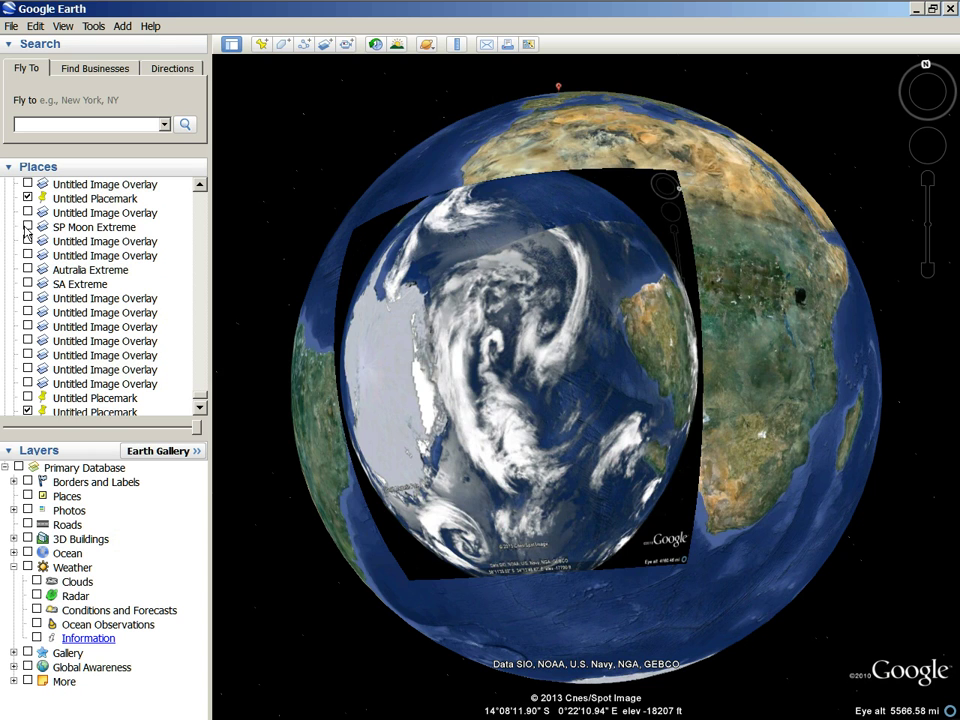
left_click(27, 227)
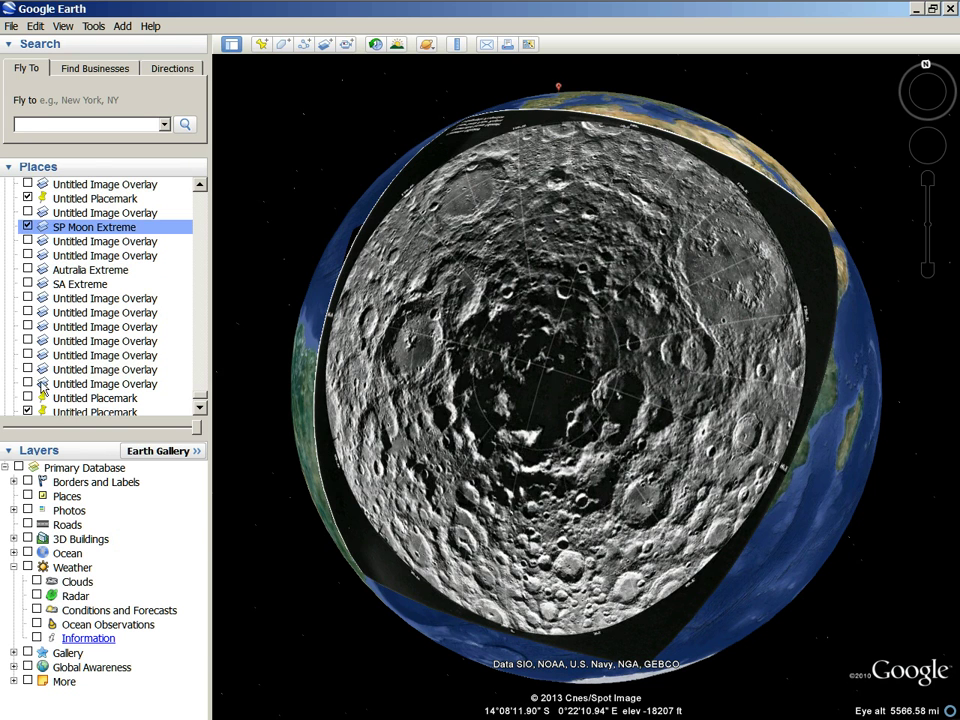
scroll(72, 333, "down", 5)
left_click(27, 384)
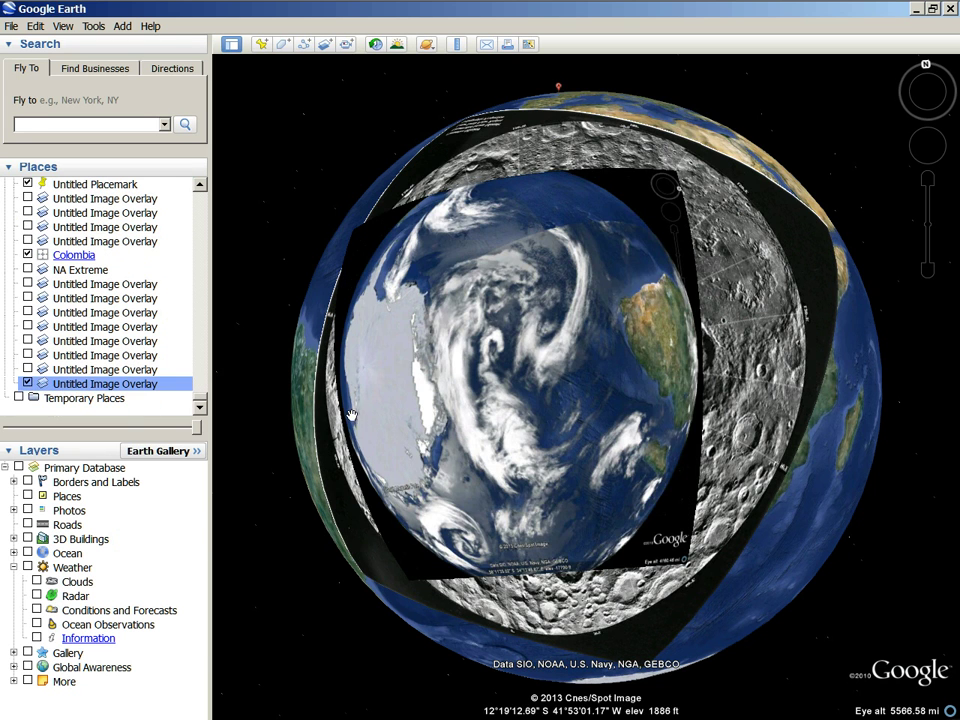
Step: Fade the cloud overlay in and out with the Places slider to compare against the moon
left_click_drag(330, 430, 508, 443)
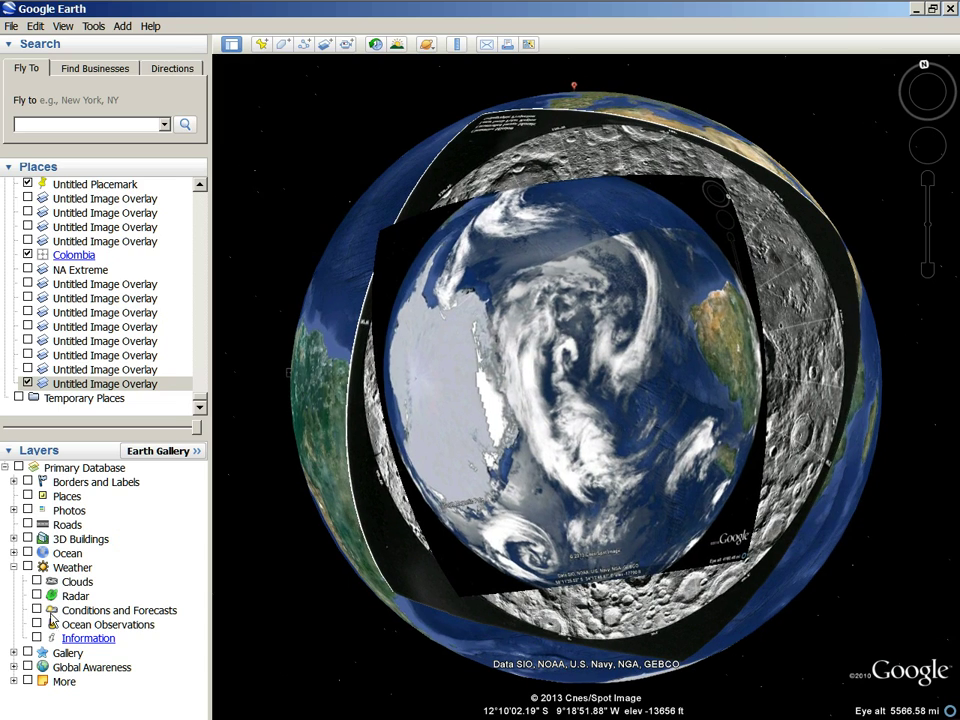
mouse_move(196, 430)
left_mouse_down()
mouse_move(5, 428)
mouse_move(205, 430)
mouse_move(5, 430)
mouse_move(196, 428)
left_mouse_up()
left_click_drag(880, 300, 824, 228)
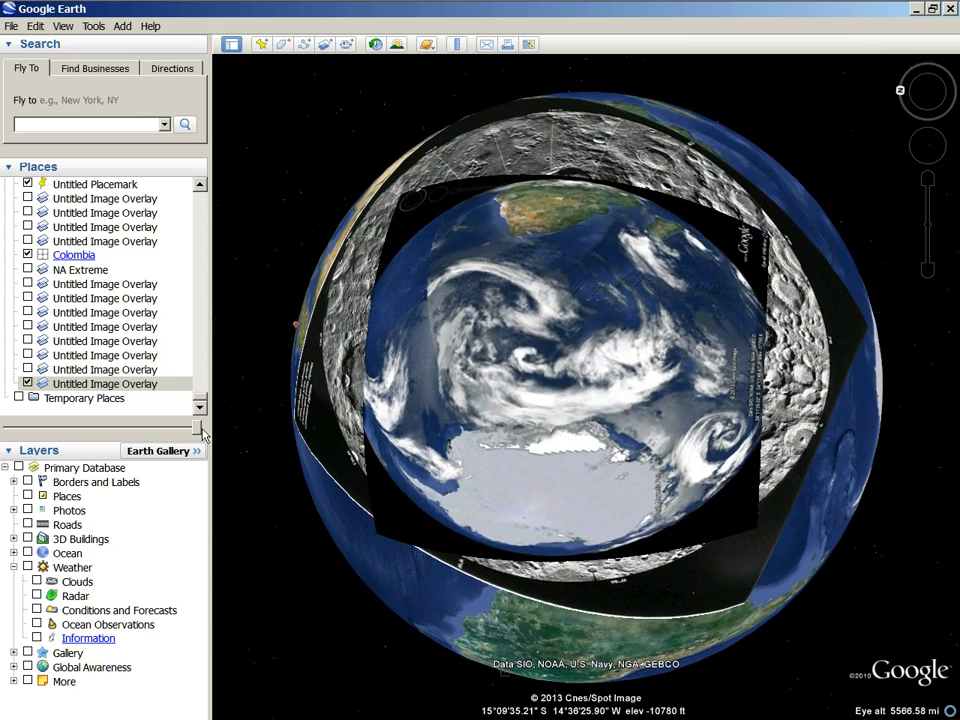
mouse_move(200, 432)
left_mouse_down()
mouse_move(8, 430)
mouse_move(197, 428)
left_mouse_up()
Step: In the cloud overlay's Properties, narrow it and shift it slightly right over the moon crater
right_click(63, 388)
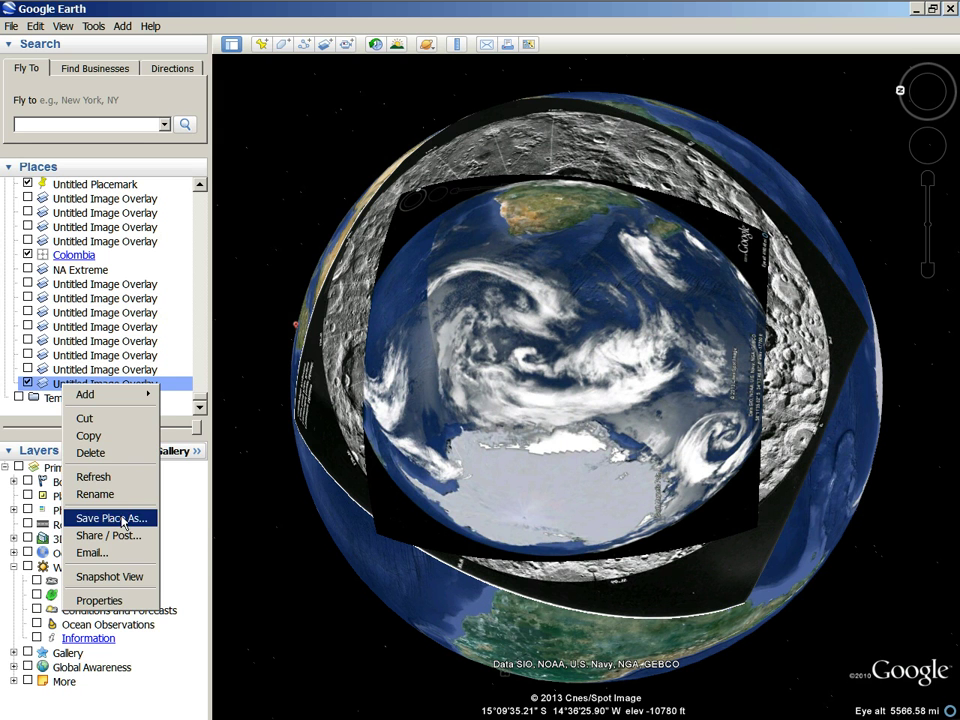
left_click(100, 598)
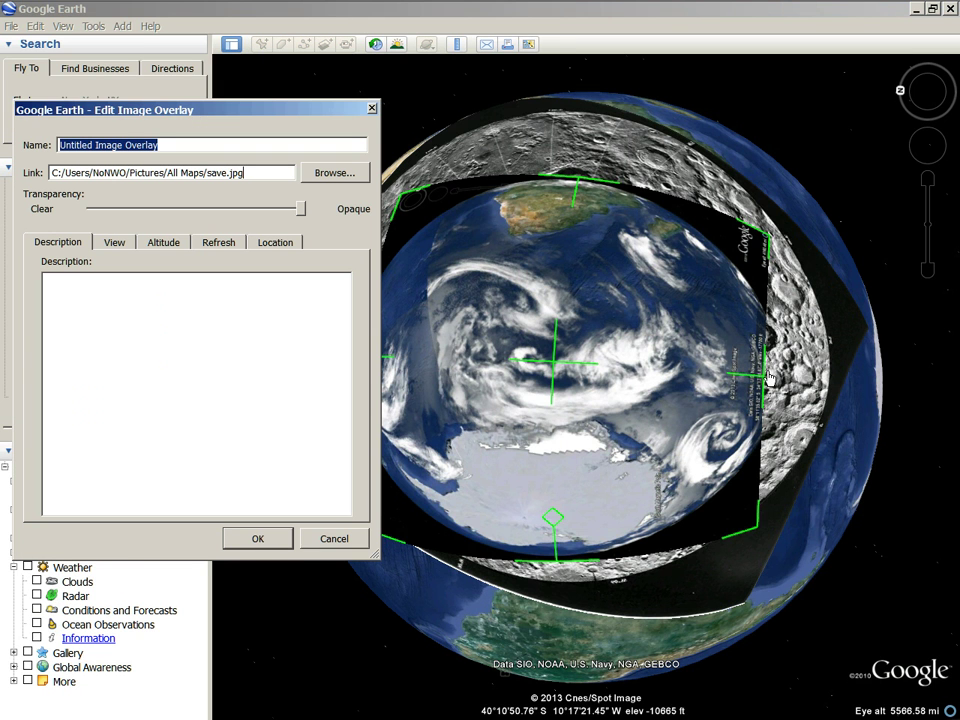
left_click_drag(745, 417, 656, 450)
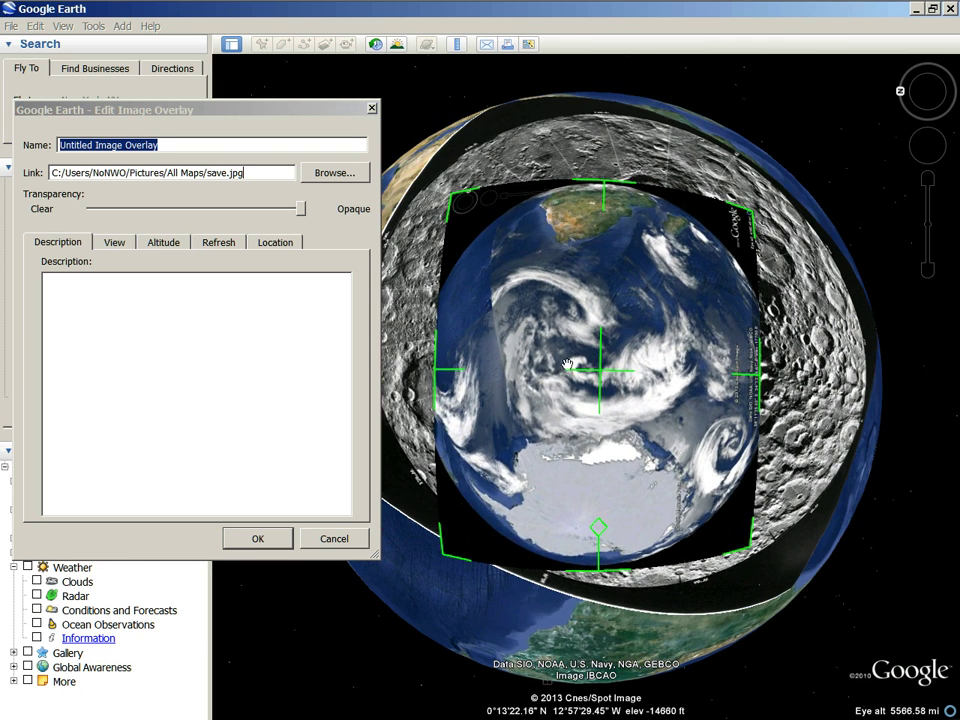
left_click_drag(600, 376, 610, 374)
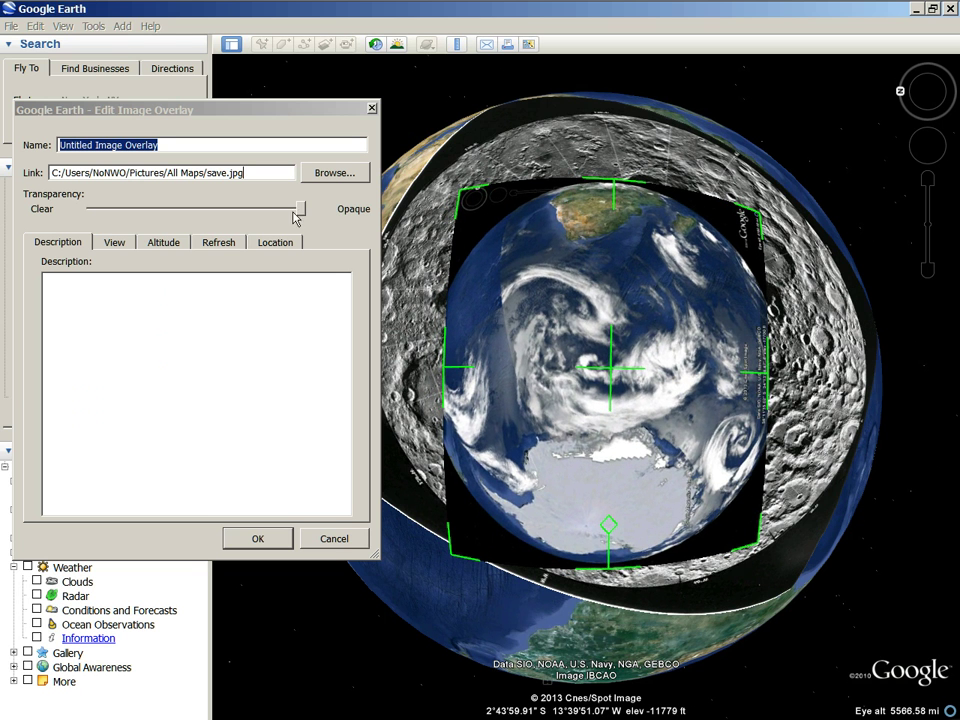
Step: Fade the cloud overlay nearly clear to check its fit against the crater beneath
mouse_move(300, 215)
left_mouse_down()
mouse_move(165, 214)
mouse_move(284, 210)
left_mouse_up()
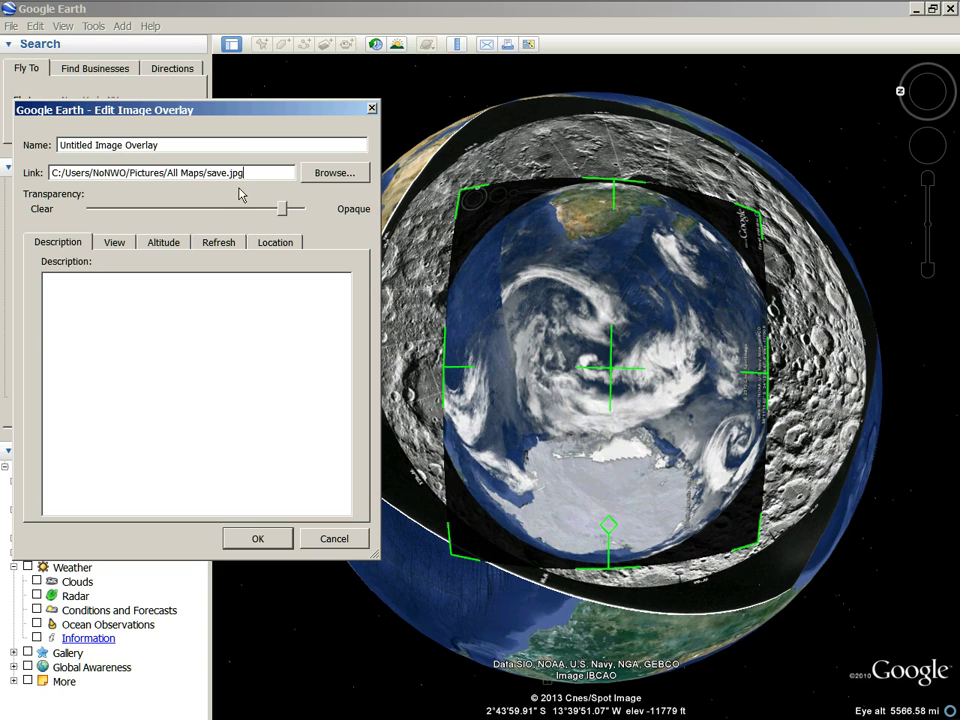
mouse_move(286, 216)
left_mouse_down()
mouse_move(92, 212)
mouse_move(257, 212)
mouse_move(52, 190)
mouse_move(218, 212)
mouse_move(50, 176)
mouse_move(317, 242)
mouse_move(28, 184)
mouse_move(203, 208)
mouse_move(163, 207)
mouse_move(306, 240)
left_mouse_up()
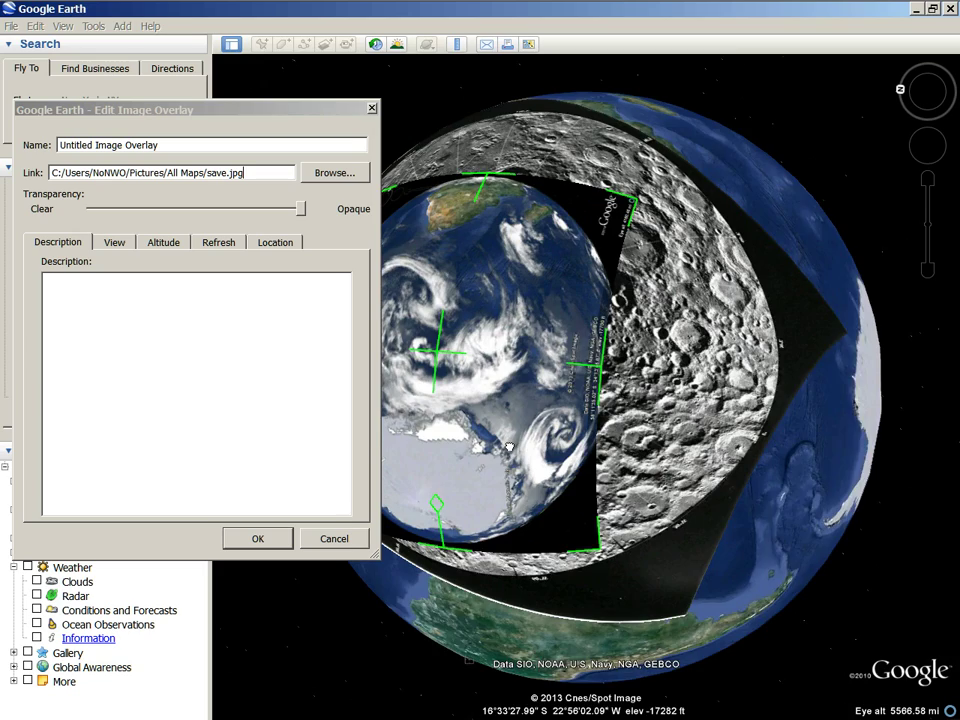
left_click_drag(691, 457, 611, 273)
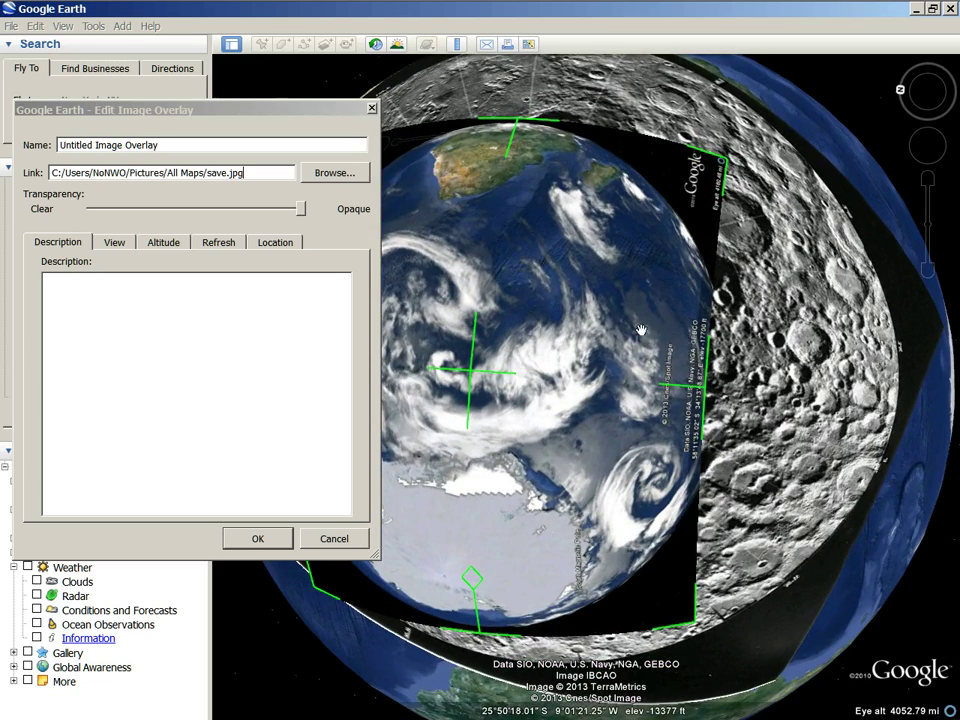
scroll(608, 330, "up", 3)
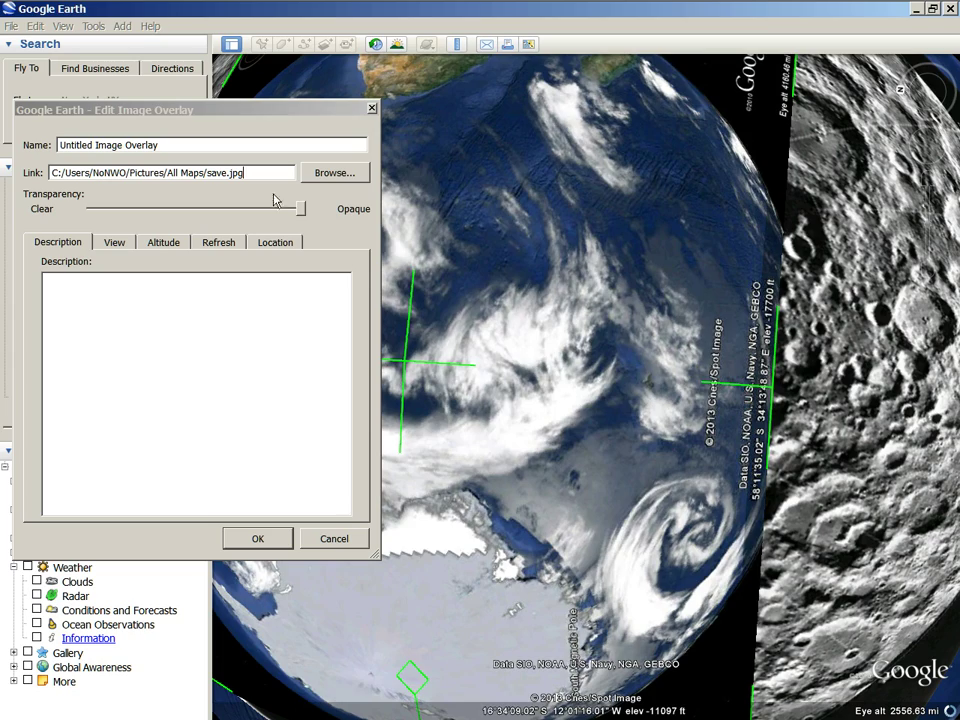
left_click_drag(298, 213, 148, 210)
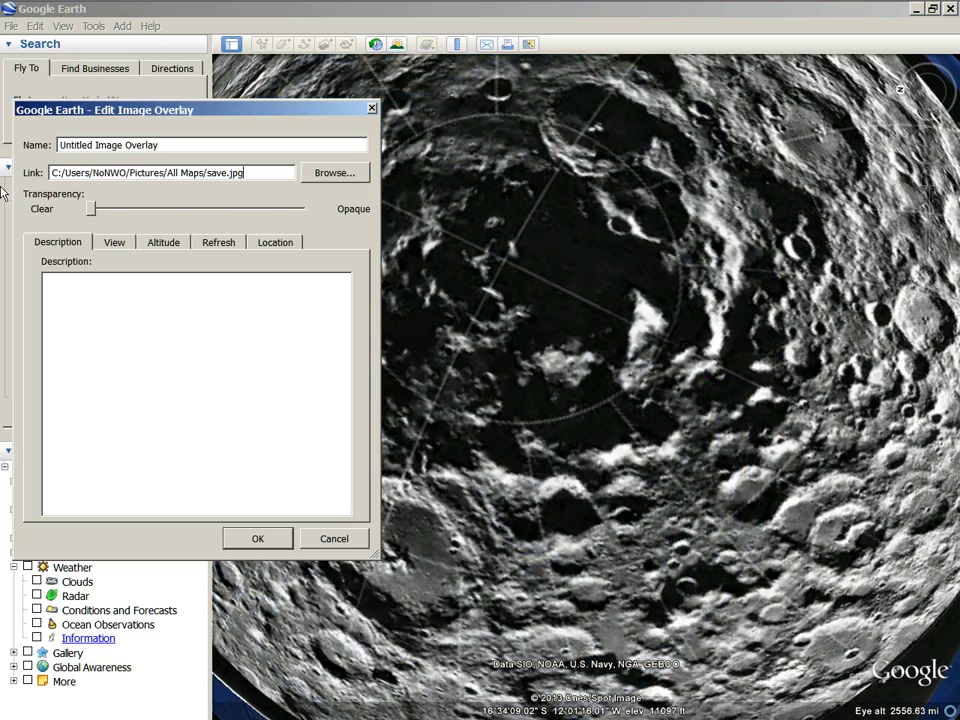
Step: Sweep the cloud overlay between clear and opaque while panning, comparing it with the moon
mouse_move(170, 250)
left_mouse_down()
mouse_move(53, 233)
mouse_move(270, 289)
mouse_move(90, 285)
mouse_move(225, 285)
mouse_move(43, 247)
mouse_move(289, 294)
mouse_move(96, 261)
mouse_move(280, 298)
mouse_move(90, 280)
mouse_move(291, 302)
mouse_move(90, 280)
mouse_move(310, 263)
left_mouse_up()
scroll(600, 420, "down", 3)
left_click_drag(465, 540, 607, 526)
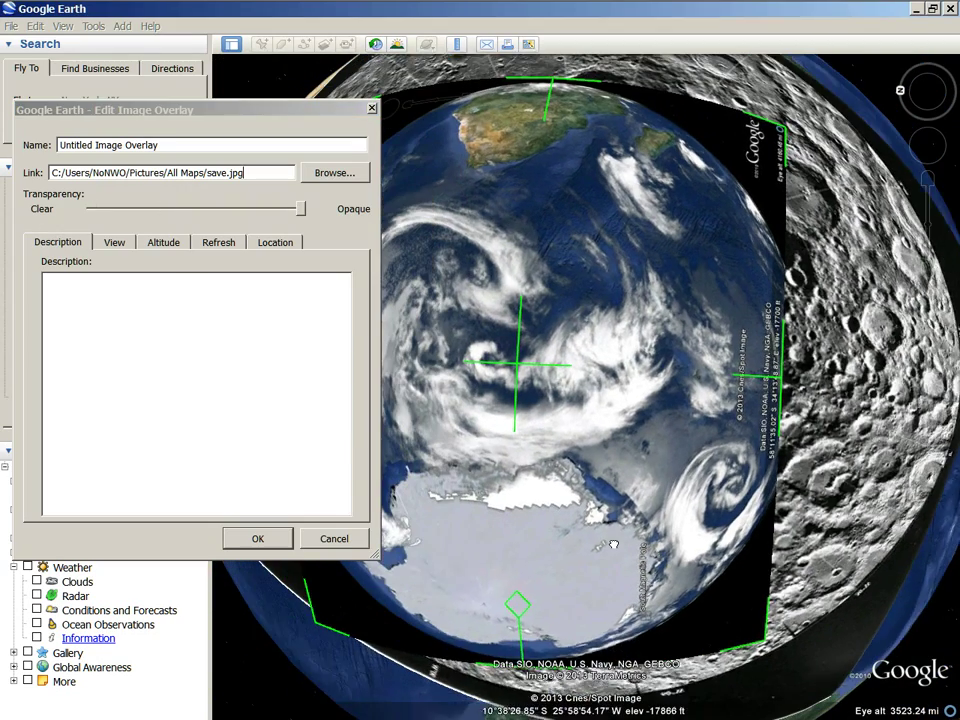
left_click_drag(303, 208, 2, 220)
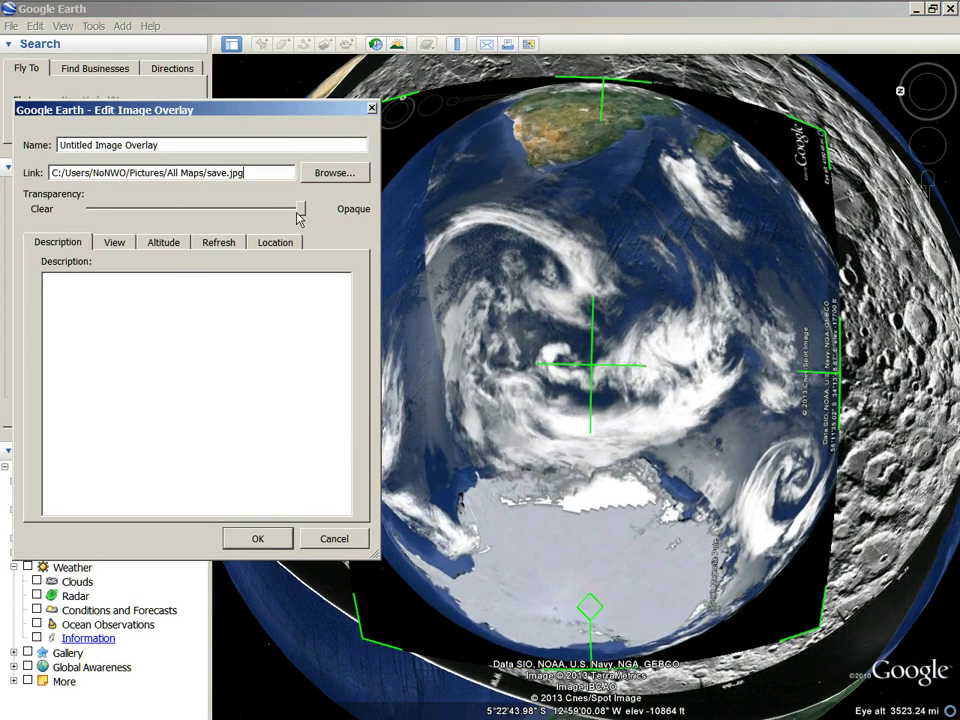
mouse_move(90, 209)
left_mouse_down()
mouse_move(300, 209)
mouse_move(88, 209)
mouse_move(286, 209)
left_mouse_up()
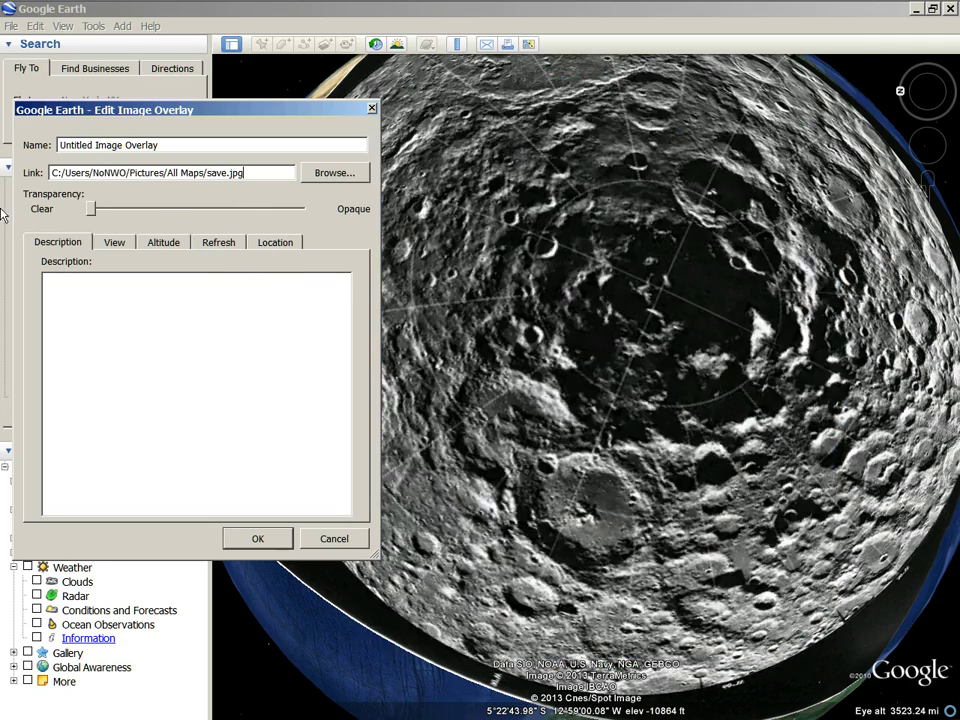
mouse_move(5, 213)
left_mouse_down()
mouse_move(338, 281)
mouse_move(36, 236)
left_mouse_up()
mouse_move(91, 208)
left_mouse_down()
mouse_move(302, 209)
mouse_move(71, 208)
mouse_move(281, 242)
mouse_move(128, 218)
mouse_move(351, 264)
mouse_move(64, 214)
mouse_move(311, 268)
mouse_move(66, 231)
mouse_move(268, 271)
mouse_move(79, 215)
mouse_move(171, 253)
mouse_move(111, 240)
mouse_move(283, 287)
mouse_move(47, 264)
mouse_move(320, 270)
left_mouse_up()
Step: Zoom out and leave the cloud overlay slightly translucent over the crater overlay
left_click_drag(480, 516, 640, 470)
scroll(640, 470, "up", 3)
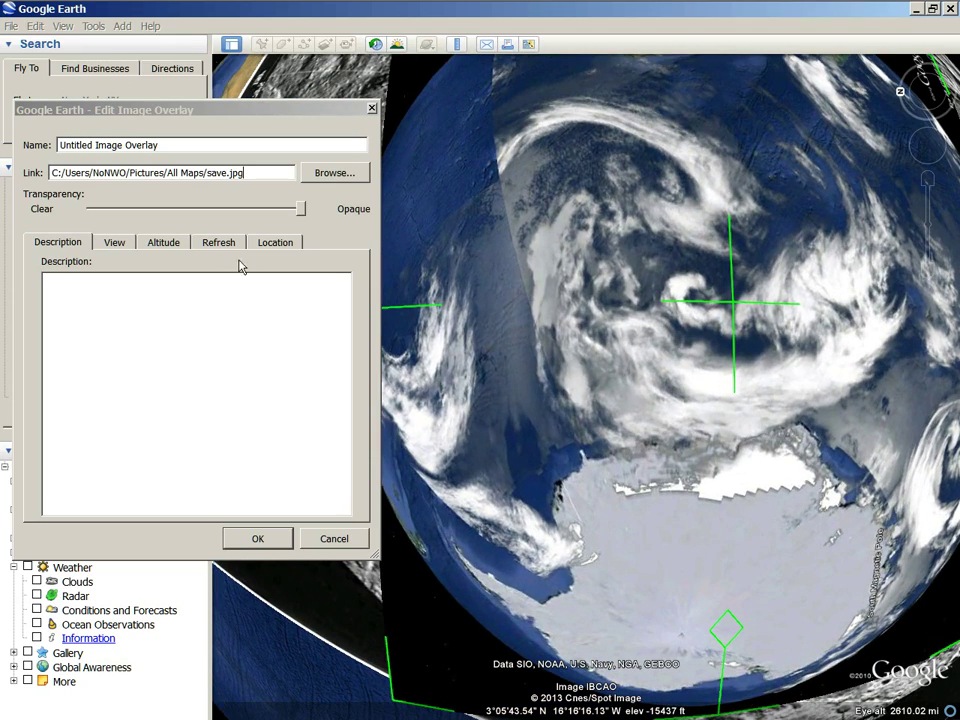
mouse_move(297, 215)
left_mouse_down()
mouse_move(90, 212)
mouse_move(298, 212)
left_mouse_up()
scroll(652, 514, "down", 2)
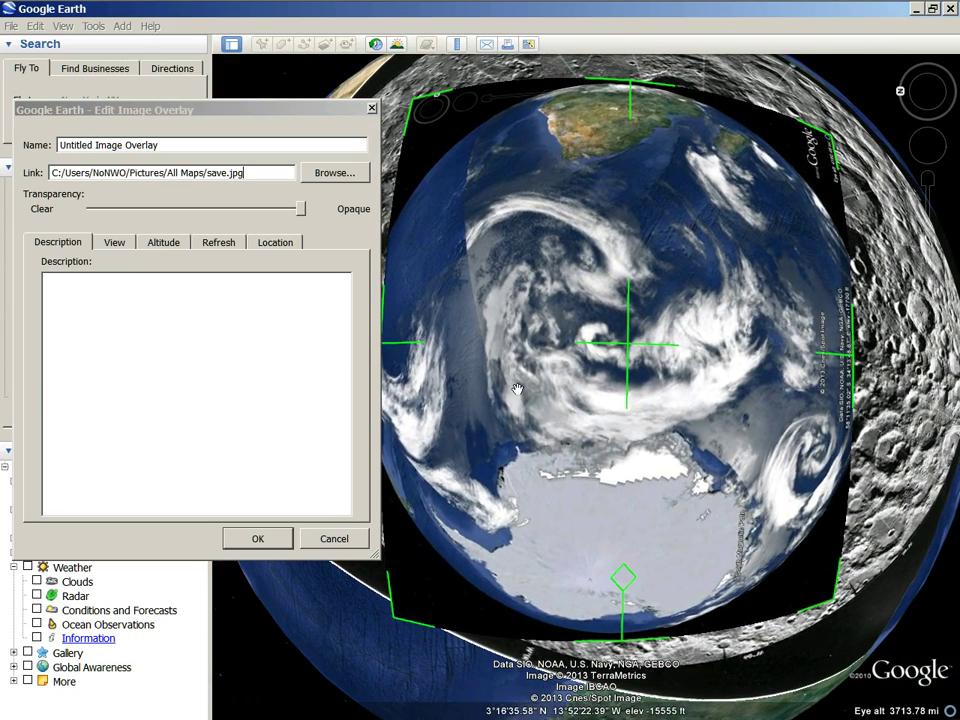
mouse_move(297, 209)
left_mouse_down()
mouse_move(90, 212)
mouse_move(311, 272)
mouse_move(3, 245)
mouse_move(289, 280)
mouse_move(3, 240)
mouse_move(333, 265)
left_mouse_up()
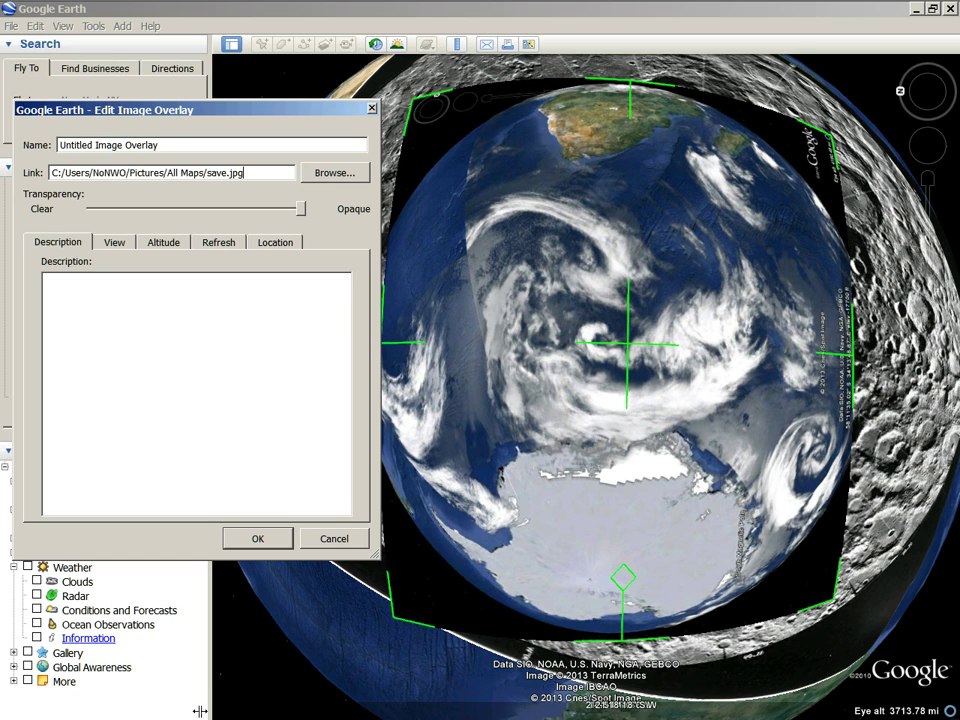
mouse_move(305, 215)
left_mouse_down()
mouse_move(90, 212)
mouse_move(205, 240)
mouse_move(90, 215)
mouse_move(288, 289)
mouse_move(86, 300)
mouse_move(338, 302)
mouse_move(107, 304)
mouse_move(271, 310)
left_mouse_up()
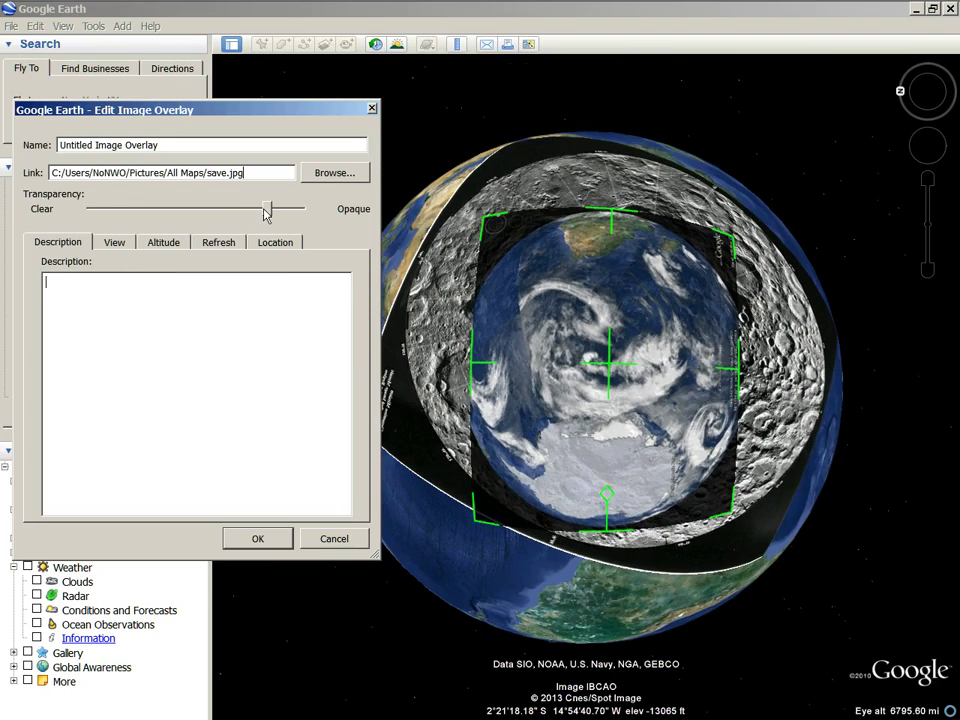
Step: Make the cloud overlay semi-transparent and nudge it left and slightly up onto the crater
mouse_move(267, 213)
left_mouse_down()
mouse_move(300, 220)
mouse_move(81, 240)
mouse_move(105, 261)
mouse_move(229, 285)
mouse_move(90, 290)
mouse_move(430, 294)
left_mouse_up()
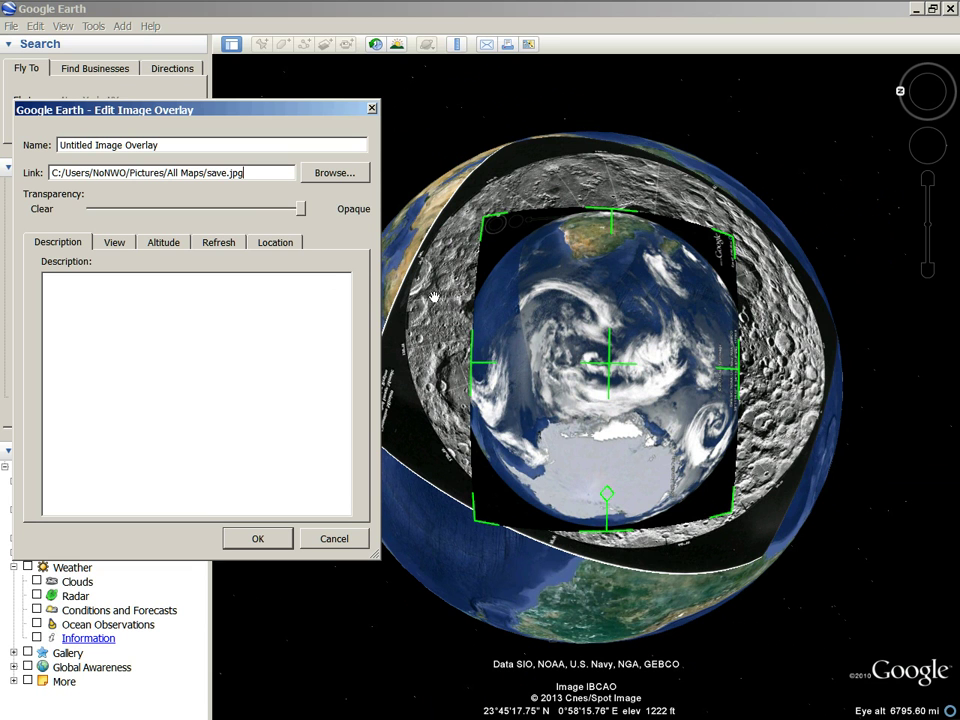
left_click_drag(553, 302, 540, 297)
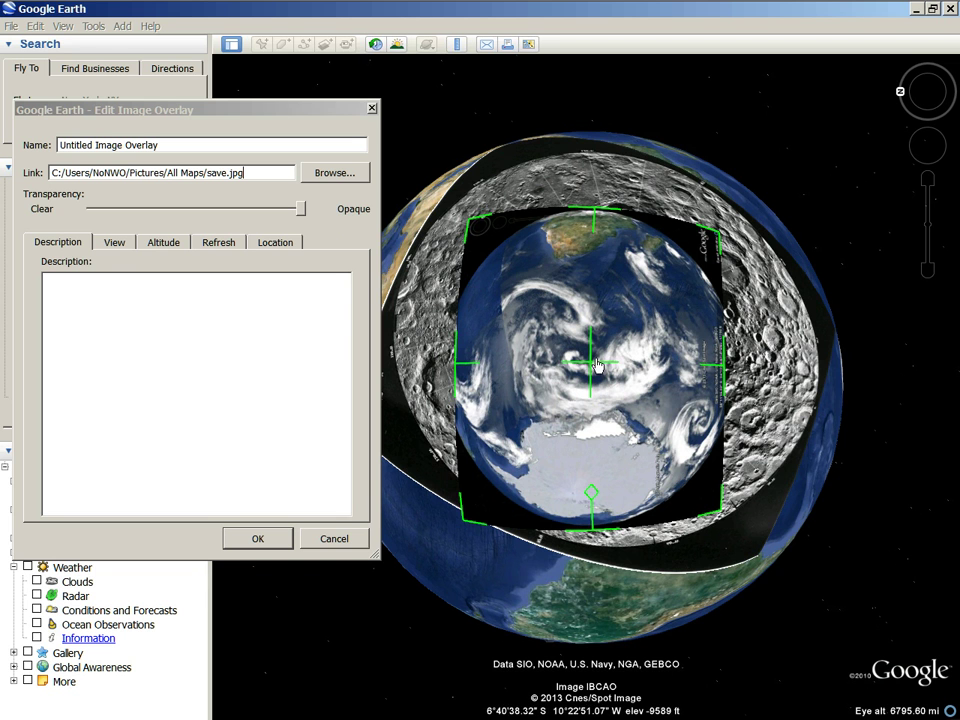
scroll(535, 311, "up", 3)
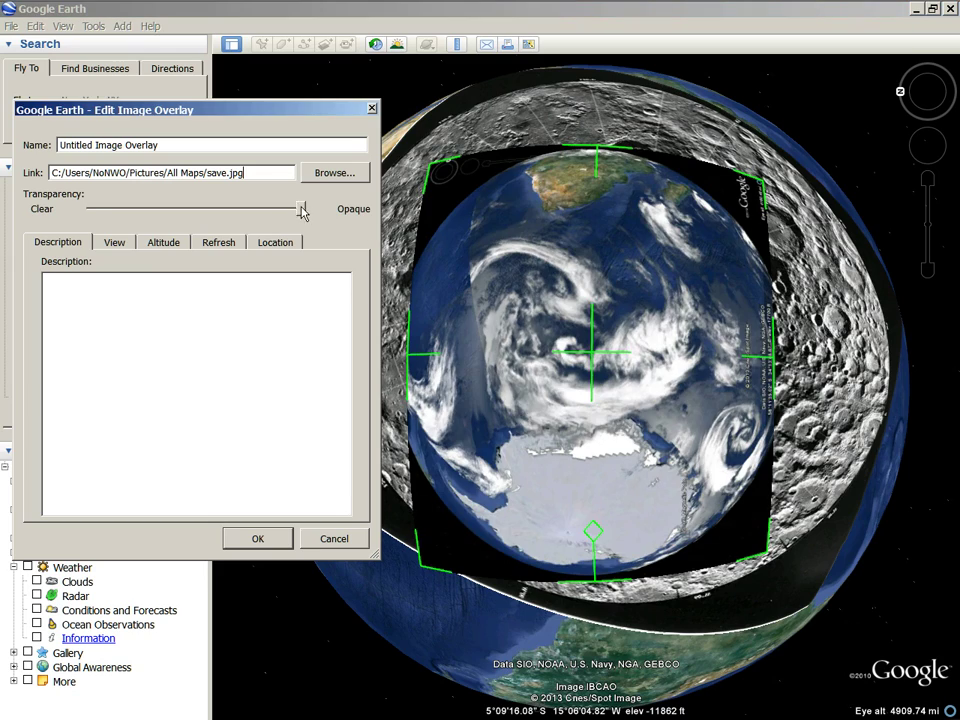
Step: Fade the cloud overlay in and out close up to check alignment, leaving it fully opaque
left_click_drag(289, 209, 17, 193)
mouse_move(90, 209)
left_mouse_down()
mouse_move(293, 242)
mouse_move(70, 213)
mouse_move(190, 230)
mouse_move(68, 190)
mouse_move(336, 272)
mouse_move(50, 250)
mouse_move(302, 294)
mouse_move(109, 270)
mouse_move(311, 300)
left_mouse_up()
mouse_move(301, 216)
left_mouse_down()
mouse_move(86, 210)
mouse_move(332, 266)
mouse_move(90, 210)
mouse_move(287, 274)
mouse_move(92, 272)
mouse_move(274, 298)
mouse_move(60, 275)
mouse_move(304, 315)
left_mouse_up()
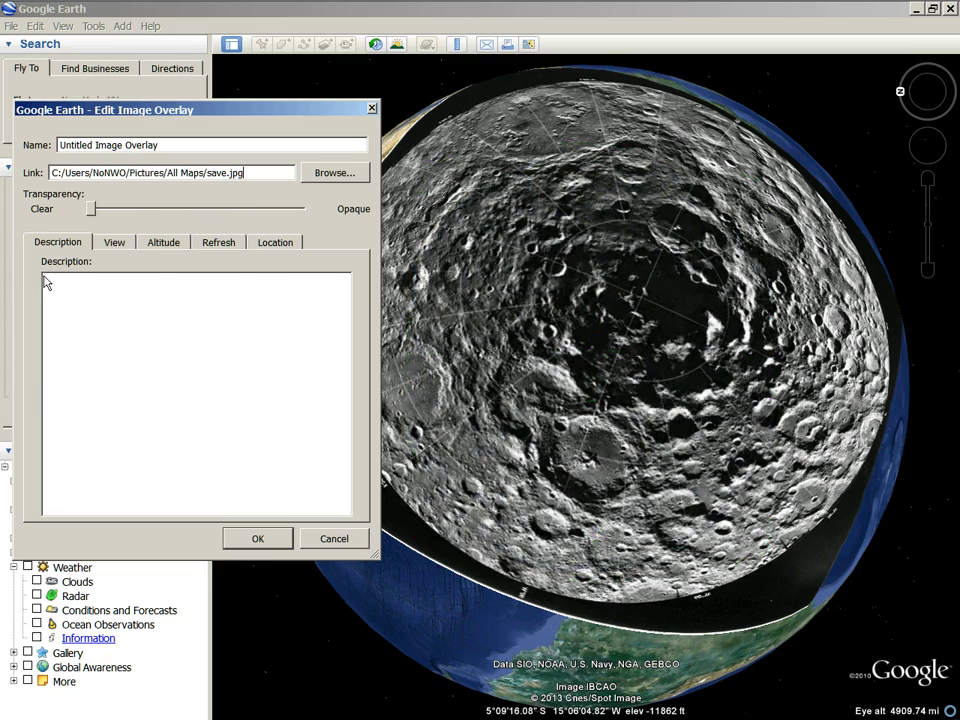
mouse_move(50, 283)
left_mouse_down()
mouse_move(323, 323)
mouse_move(192, 290)
left_mouse_up()
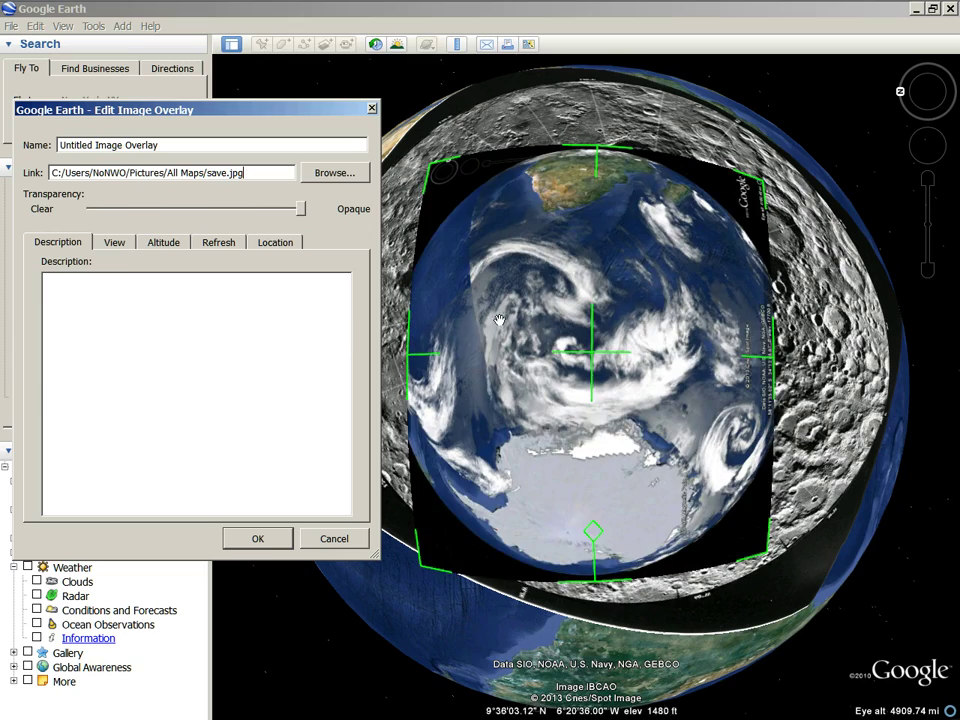
scroll(500, 402, "up", 3)
scroll(551, 443, "up", 2)
mouse_move(300, 208)
left_mouse_down()
mouse_move(211, 208)
mouse_move(229, 253)
mouse_move(315, 246)
mouse_move(14, 211)
mouse_move(223, 236)
mouse_move(30, 221)
mouse_move(259, 214)
mouse_move(355, 248)
mouse_move(92, 210)
mouse_move(300, 242)
mouse_move(92, 212)
mouse_move(287, 248)
mouse_move(208, 242)
mouse_move(572, 336)
left_mouse_up()
scroll(572, 336, "down", 3)
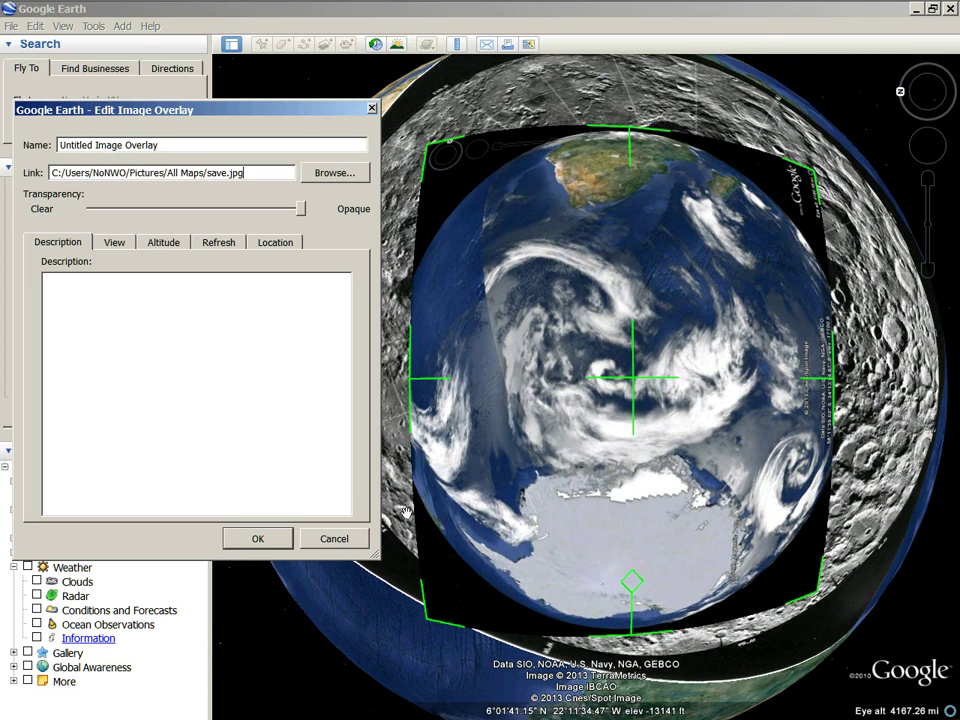
Step: Save the cloud overlay edits, hide it, and fly out to the crater overlay alone
left_click(259, 540)
left_click(28, 385)
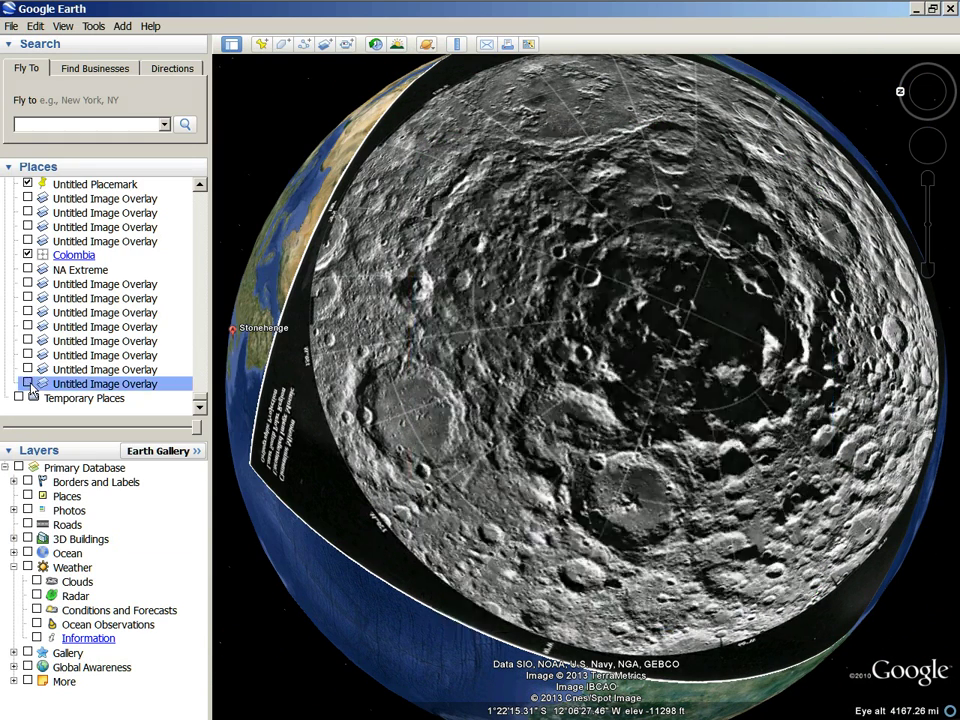
double_click(64, 388)
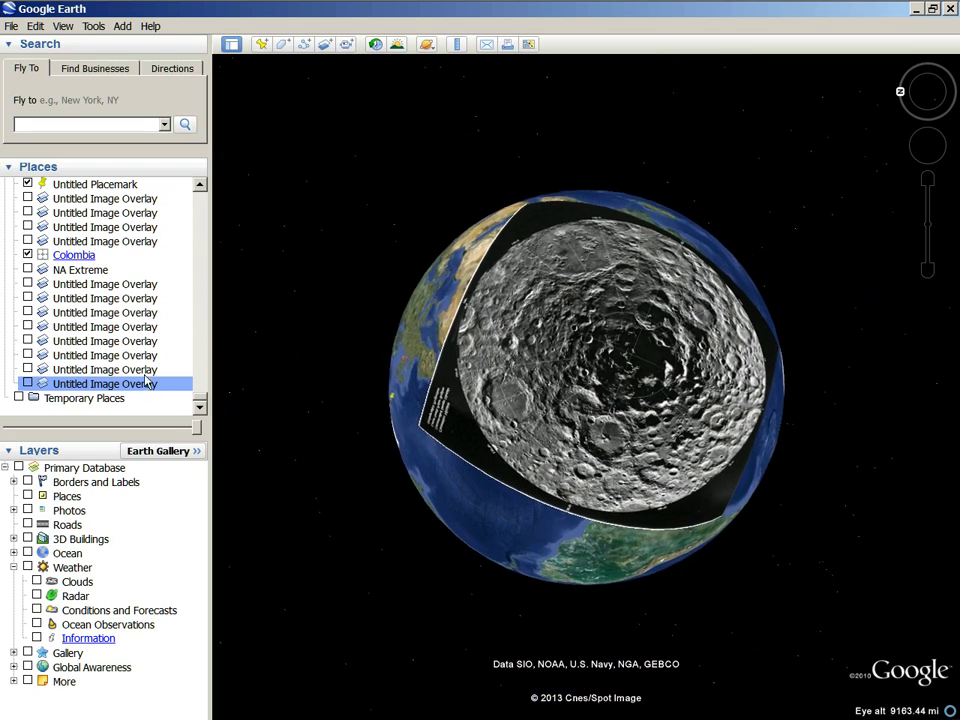
left_click(28, 255)
scroll(45, 290, "up", 2)
scroll(62, 312, "up", 1)
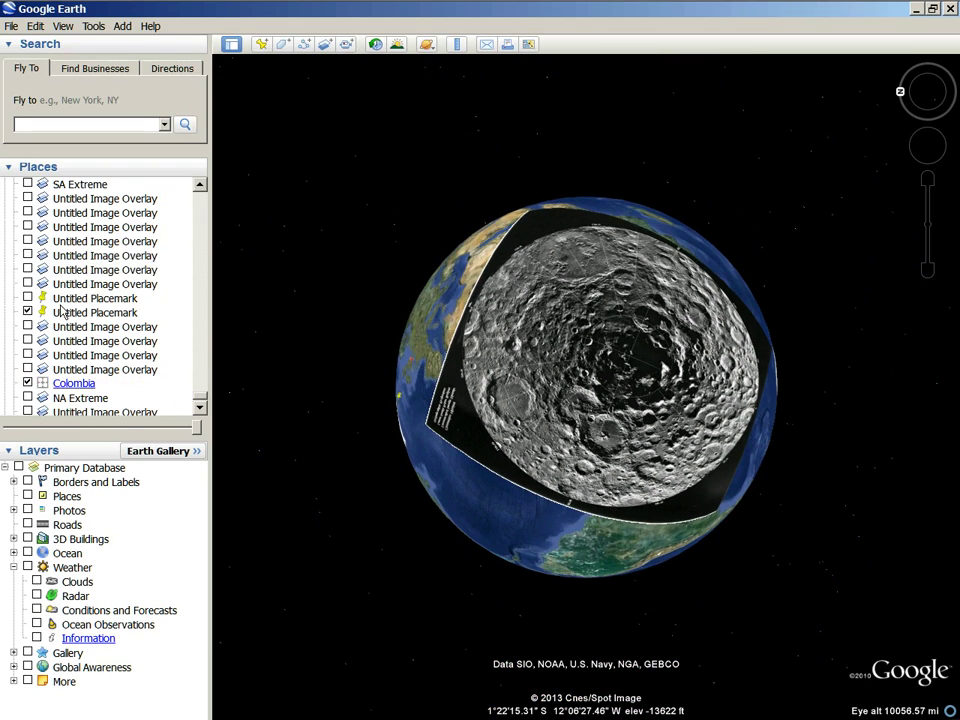